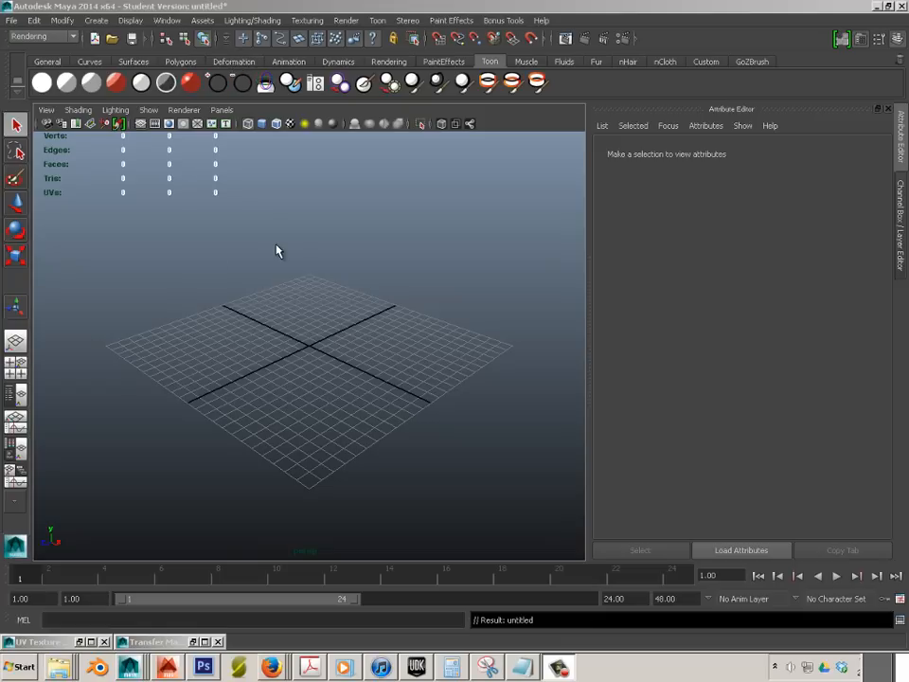
# Create a polygon sphere at the origin and scale it up uniformly until it encloses the whole grid.
pyautogui.click(180, 63)
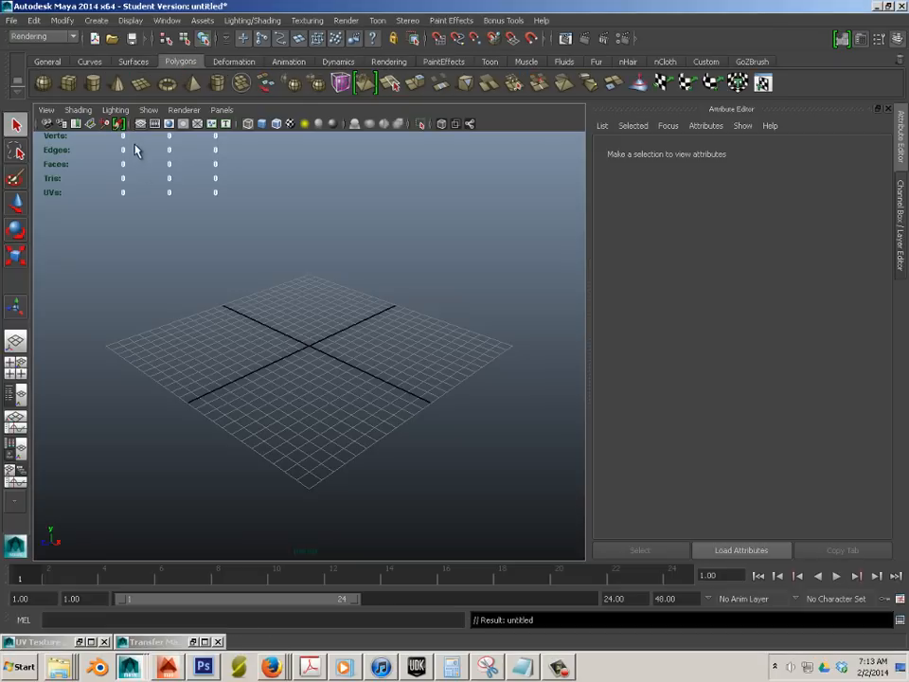
pyautogui.click(43, 84)
pyautogui.press('r')
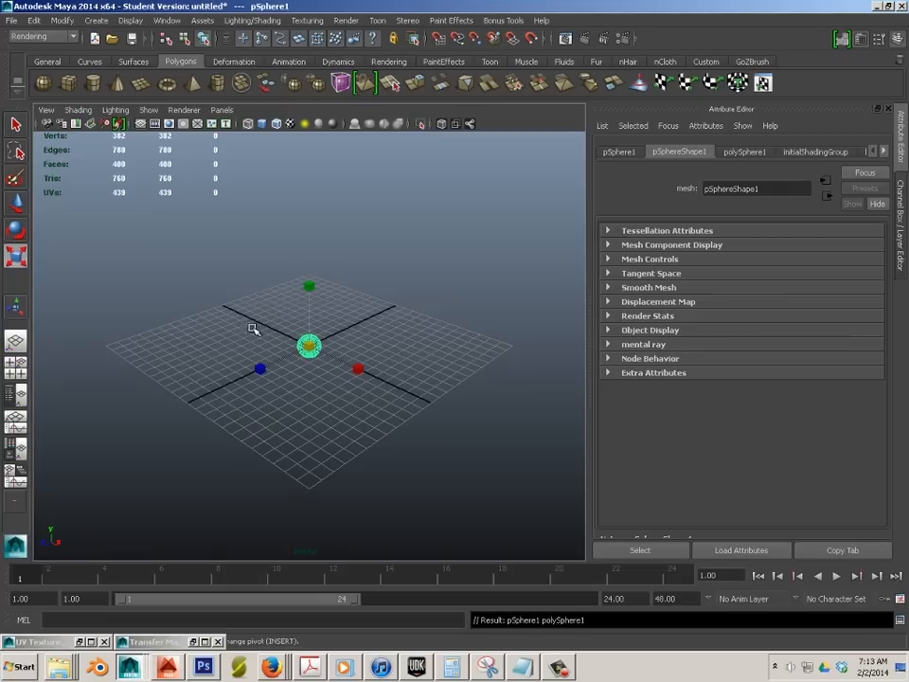
pyautogui.moveTo(311, 347); pyautogui.dragTo(549, 385)
pyautogui.moveTo(309, 346); pyautogui.dragTo(655, 422)
pyautogui.press('5')
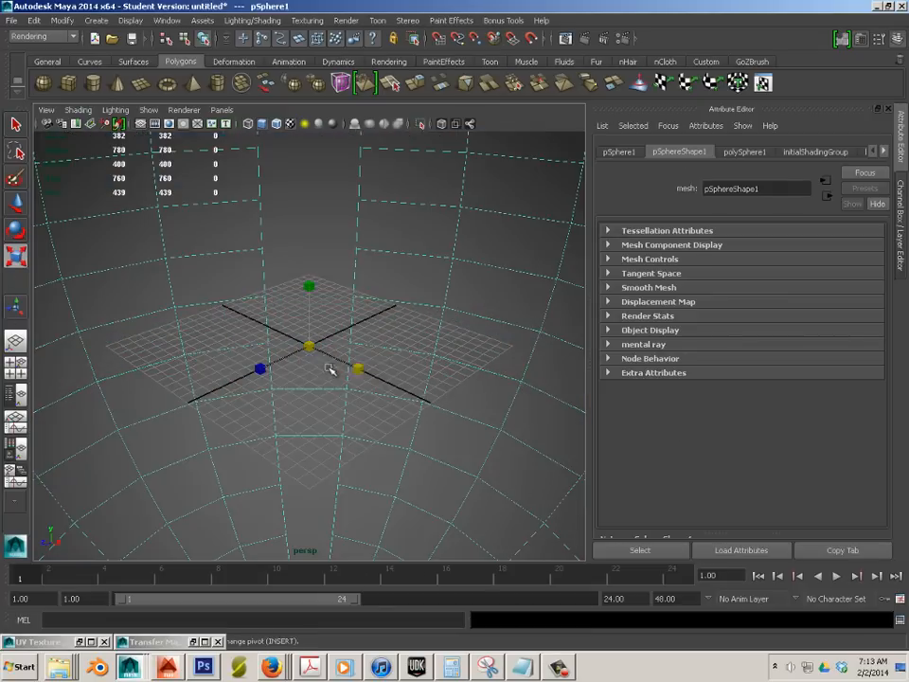
pyautogui.keyDown('alt'); pyautogui.moveTo(305, 359); pyautogui.dragTo(597, 428, button='right'); pyautogui.keyUp('alt')
pyautogui.keyDown('alt'); pyautogui.moveTo(379, 380); pyautogui.dragTo(459, 362); pyautogui.keyUp('alt')
pyautogui.keyDown('alt'); pyautogui.moveTo(375, 359); pyautogui.dragTo(345, 378, button='right'); pyautogui.keyUp('alt')
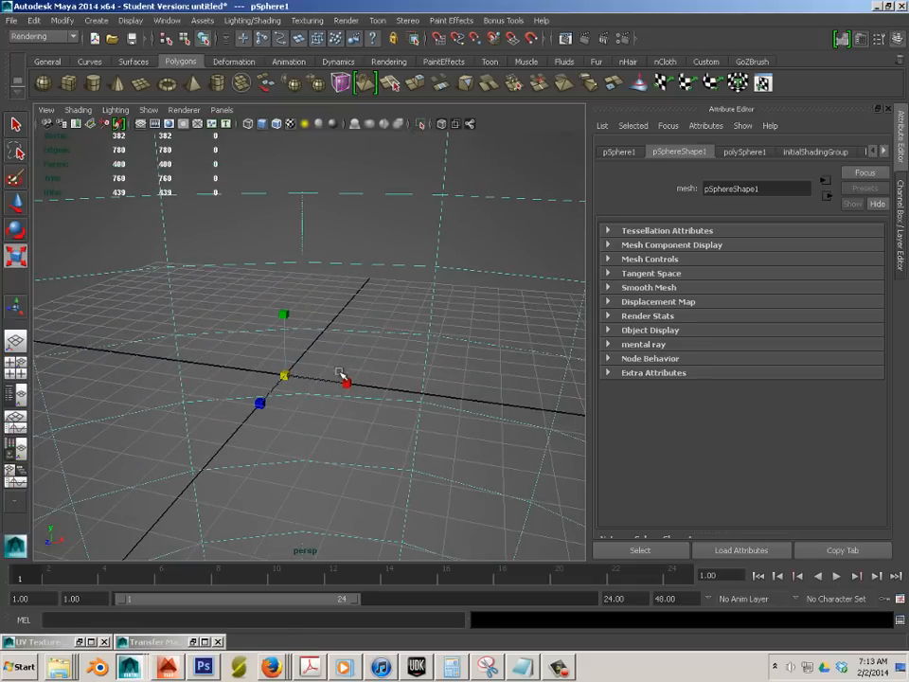
# Add an ambient light, raise it high above the grid and shift it along the negative X axis.
pyautogui.click(387, 63)
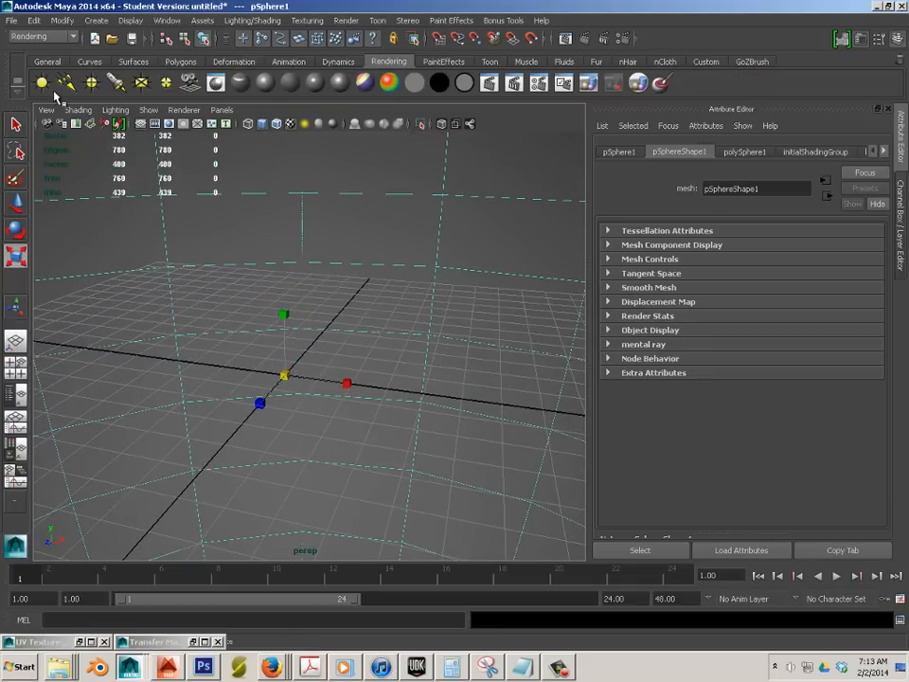
pyautogui.click(42, 82)
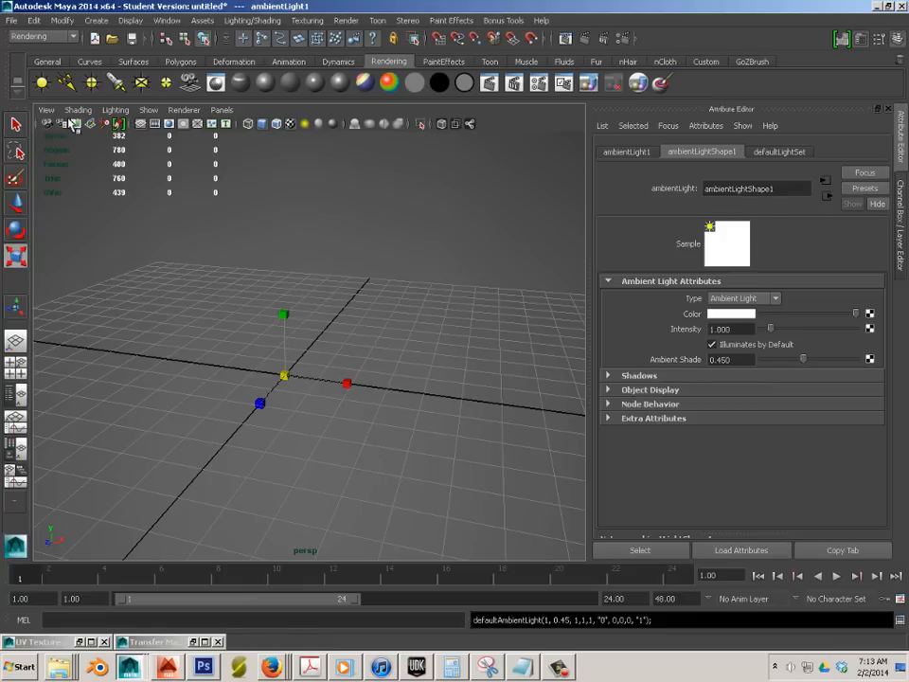
pyautogui.press('w')
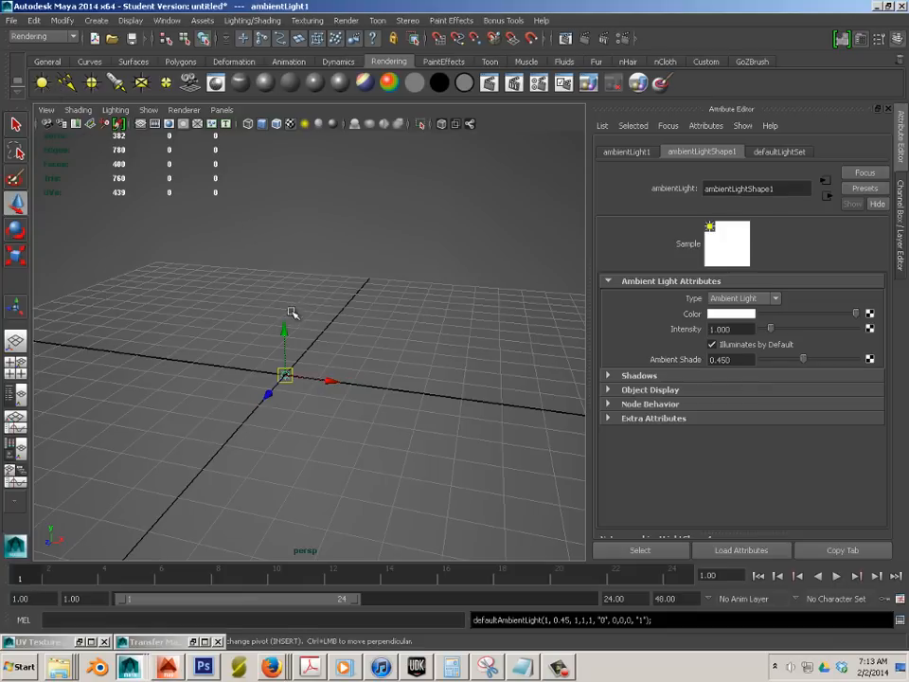
pyautogui.moveTo(282, 331); pyautogui.dragTo(288, 130)
pyautogui.scroll(-3, 322, 161)
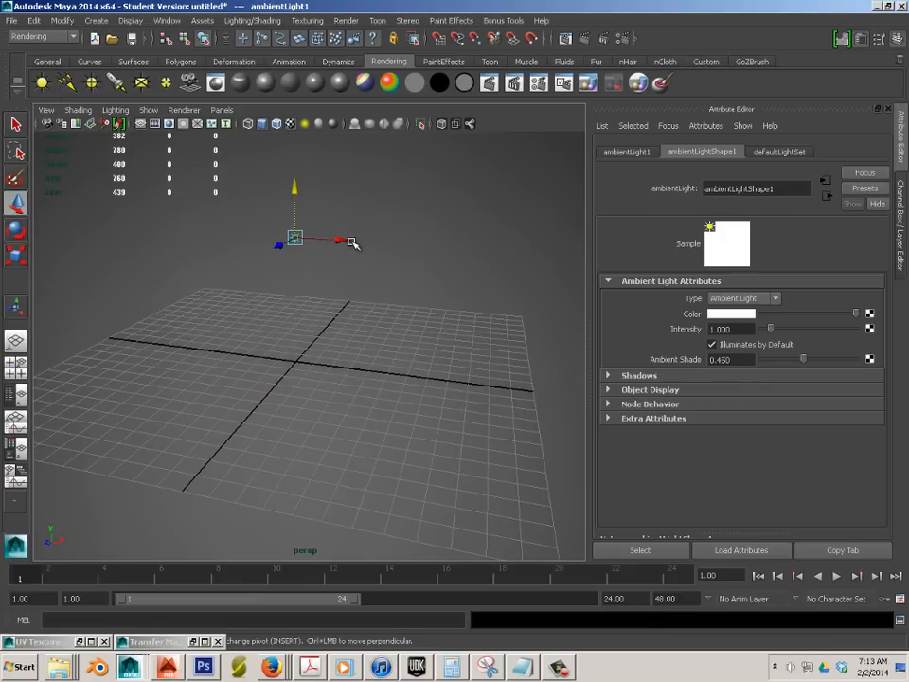
pyautogui.moveTo(346, 241); pyautogui.dragTo(169, 232)
pyautogui.click(290, 250)
pyautogui.scroll(3, 322, 322)
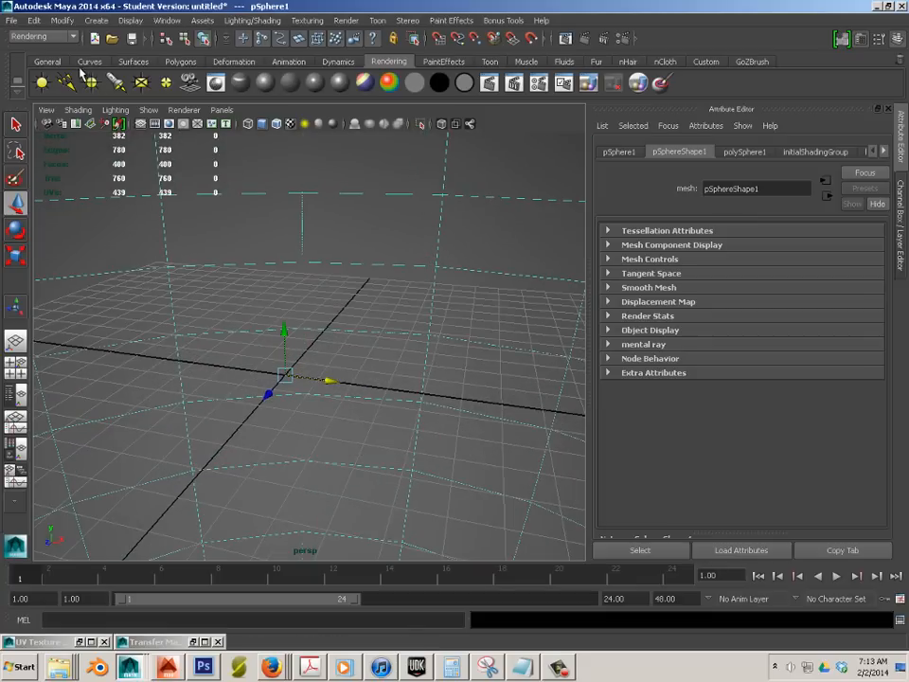
# Create a polygon cube at the origin and scale it up uniformly to roughly four times its size.
pyautogui.click(180, 62)
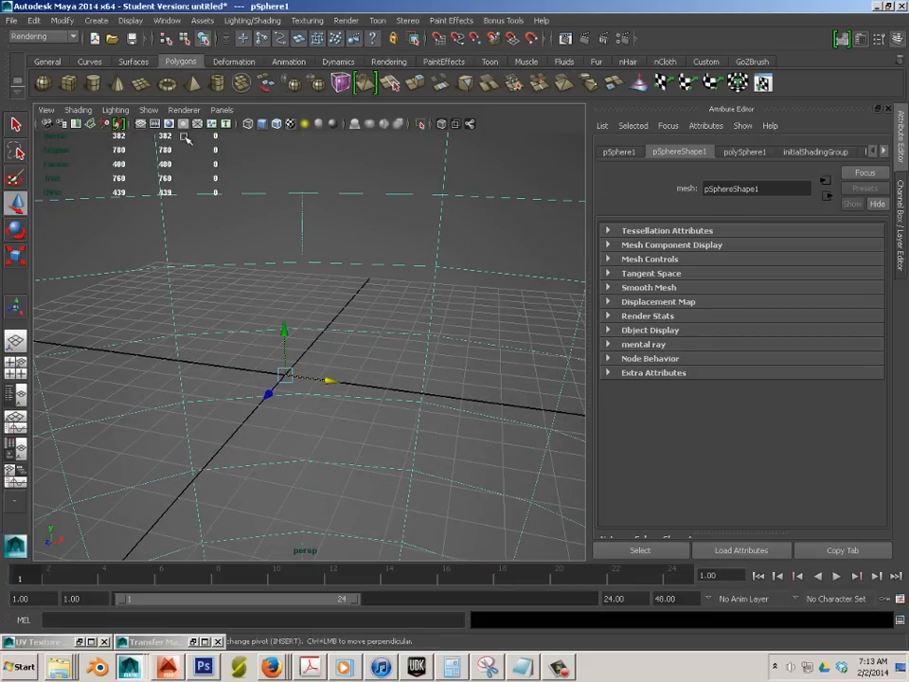
pyautogui.click(69, 85)
pyautogui.click(17, 257)
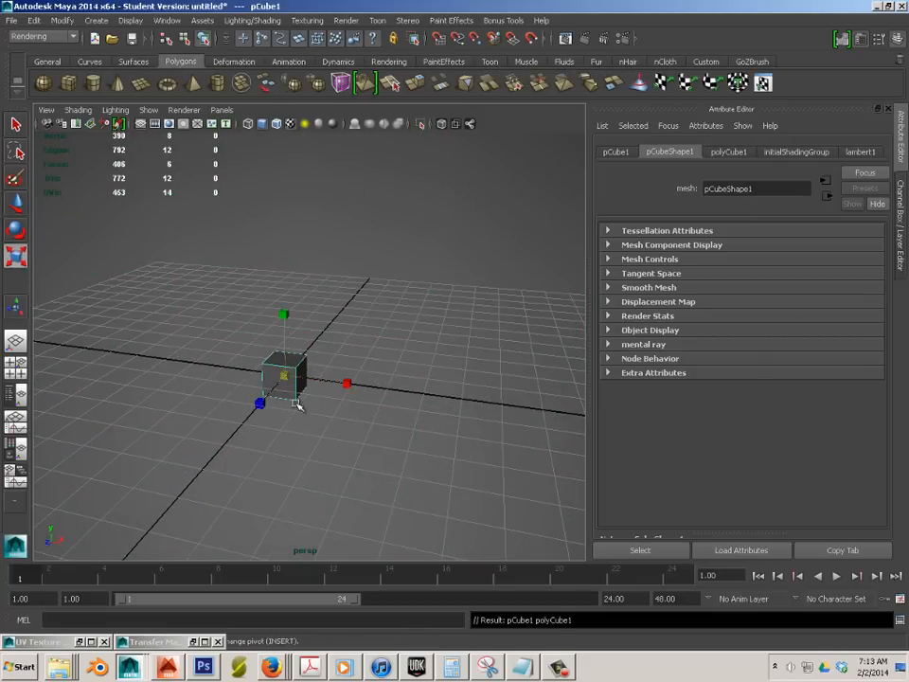
pyautogui.moveTo(286, 378); pyautogui.dragTo(322, 324)
# Inset the cube's top face with an extrusion, then extrude the smaller face upward about 4.1 units into a tower.
pyautogui.moveTo(322, 324); pyautogui.dragTo(320, 357, button='right')
pyautogui.click(318, 315)
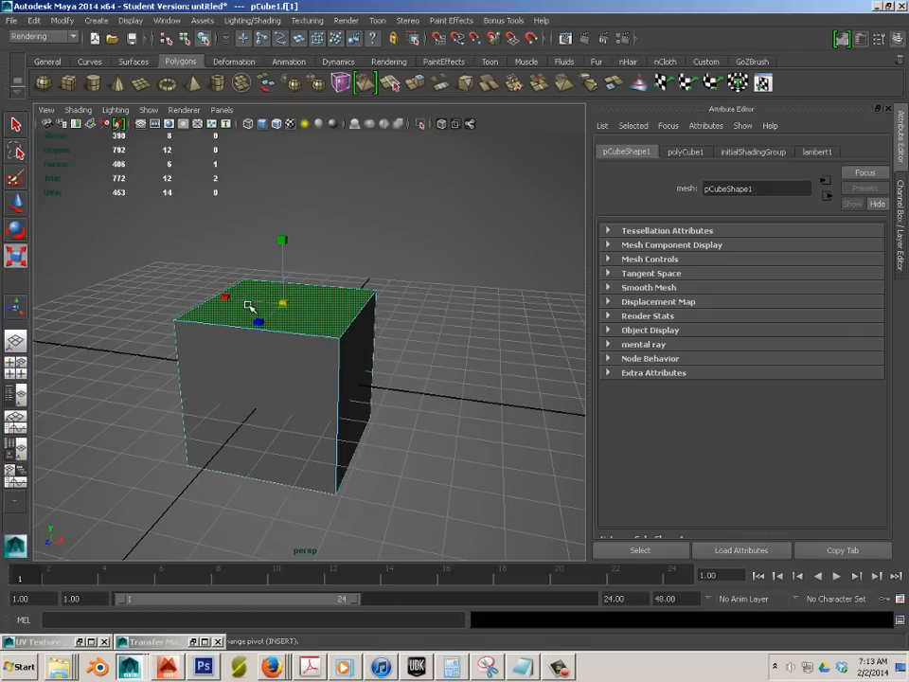
pyautogui.click(416, 87)
pyautogui.click(19, 257)
pyautogui.moveTo(284, 304); pyautogui.dragTo(250, 305)
pyautogui.click(417, 87)
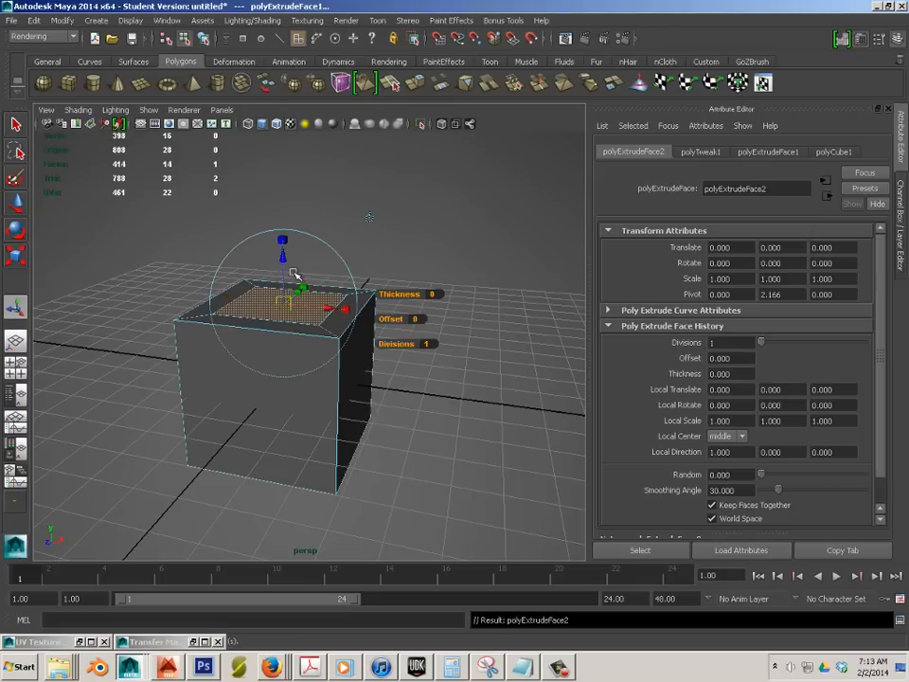
pyautogui.moveTo(284, 248); pyautogui.dragTo(284, 106)
# Extrude the front face of the cube's lower block and scale it inward to leave a narrow border.
pyautogui.moveTo(272, 418); pyautogui.dragTo(284, 420, button='right')
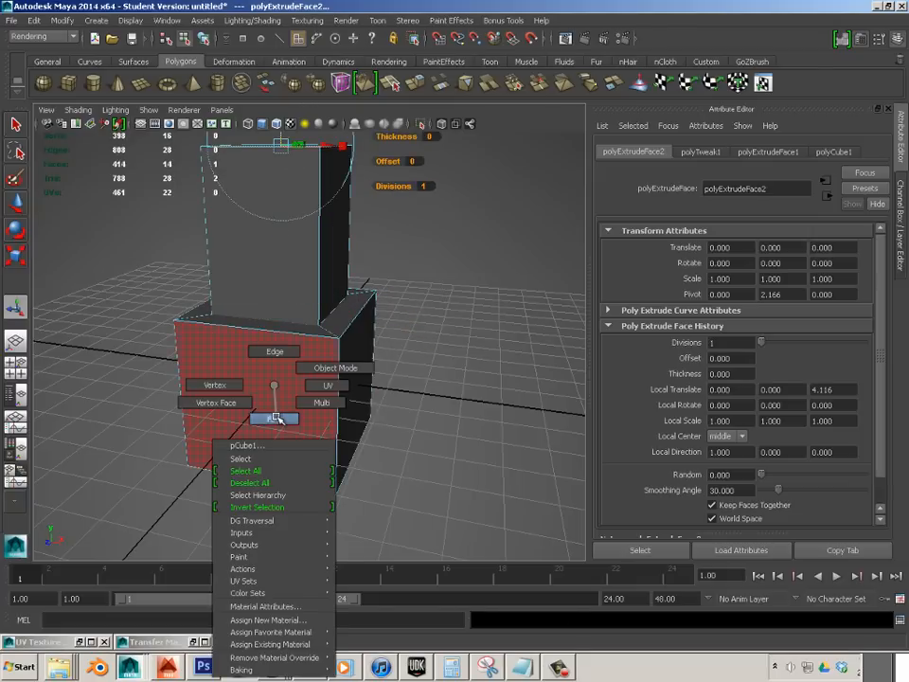
pyautogui.click(276, 406)
pyautogui.keyDown('alt'); pyautogui.moveTo(275, 406); pyautogui.dragTo(416, 257); pyautogui.keyUp('alt')
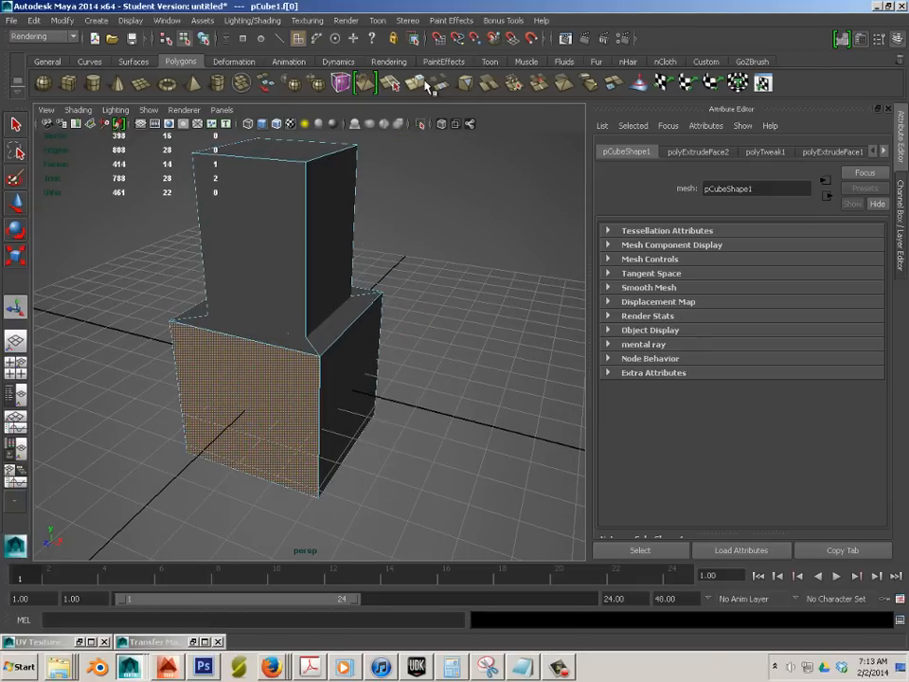
pyautogui.hotkey('ctrl', 'e')
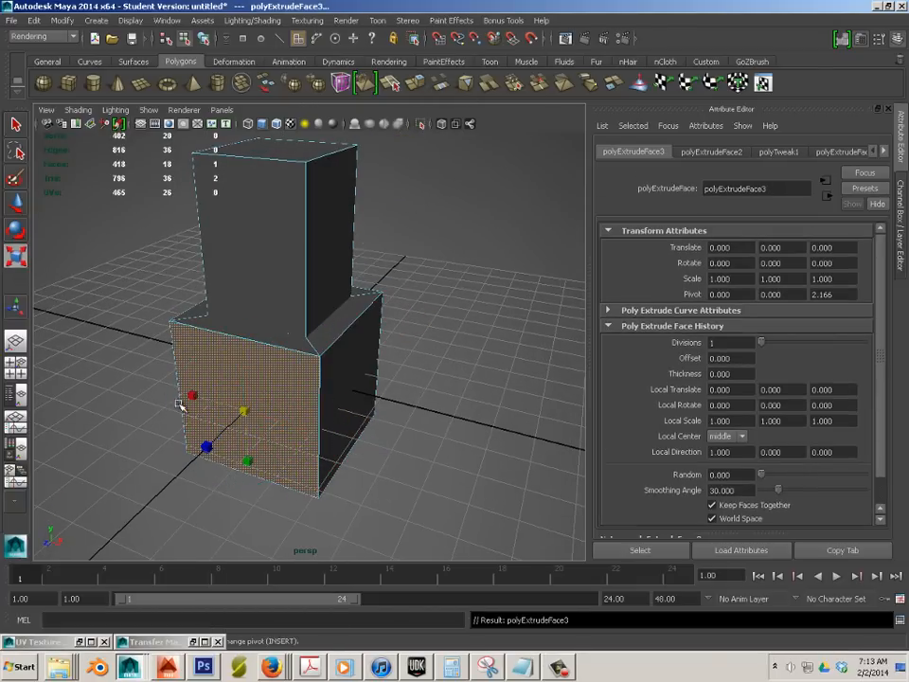
pyautogui.moveTo(243, 409); pyautogui.dragTo(219, 412)
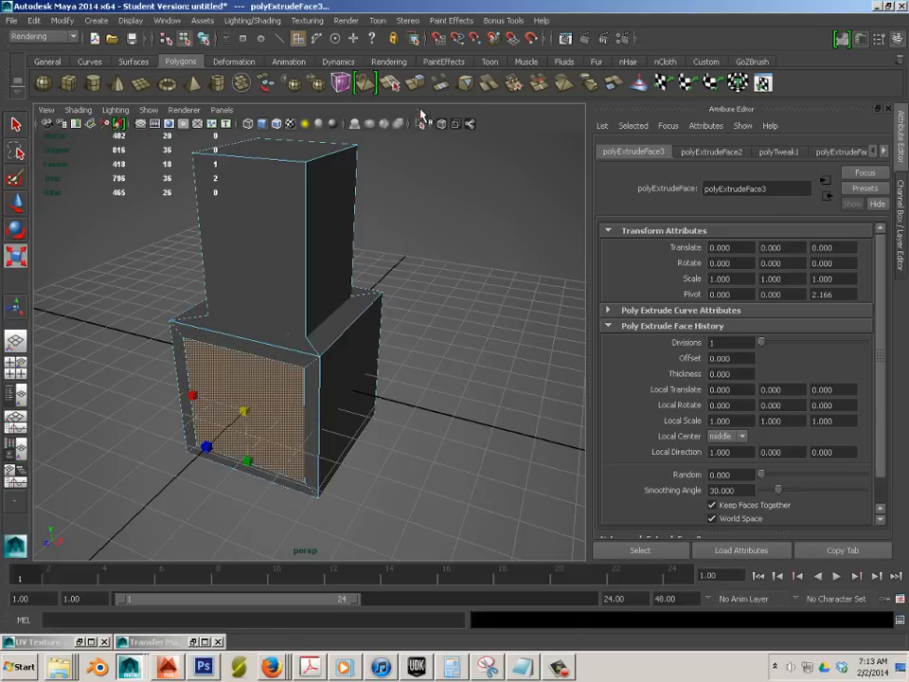
# Extrude the inset front face about 0.36 units into the block as a recess, and return to object mode.
pyautogui.hotkey('ctrl', 'e')
pyautogui.moveTo(220, 437); pyautogui.dragTo(201, 431)
pyautogui.moveTo(262, 281); pyautogui.dragTo(283, 266, button='right')
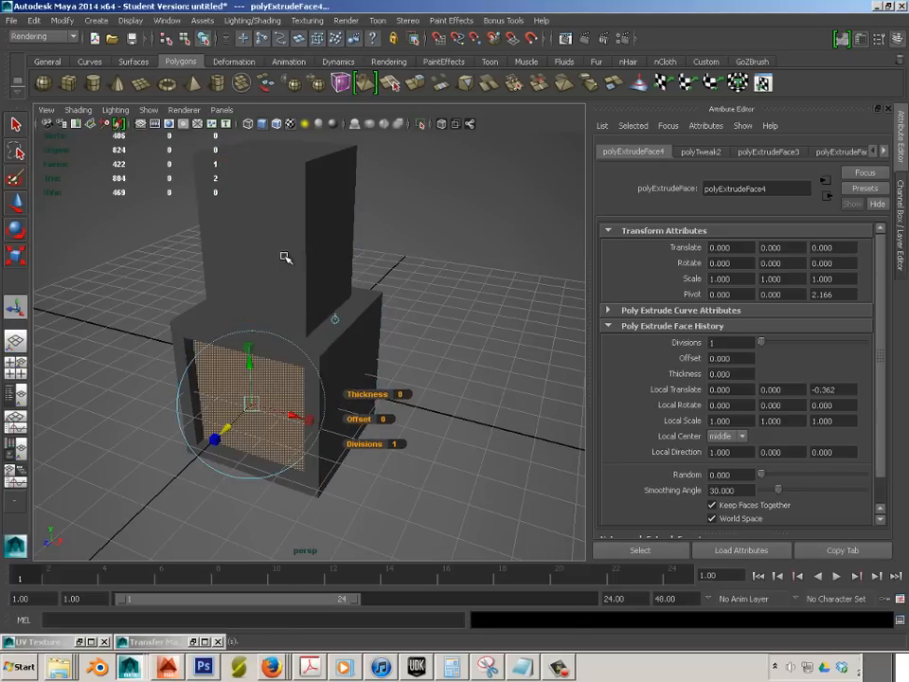
pyautogui.keyDown('alt'); pyautogui.moveTo(284, 258); pyautogui.dragTo(355, 318); pyautogui.keyUp('alt')
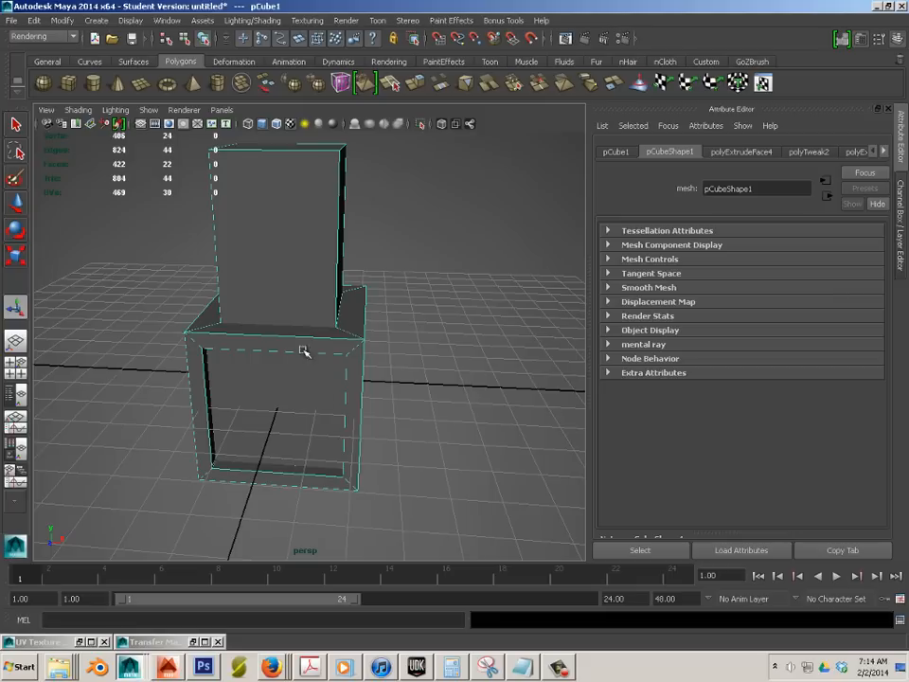
pyautogui.keyDown('alt'); pyautogui.moveTo(274, 433); pyautogui.dragTo(270, 294); pyautogui.keyUp('alt')
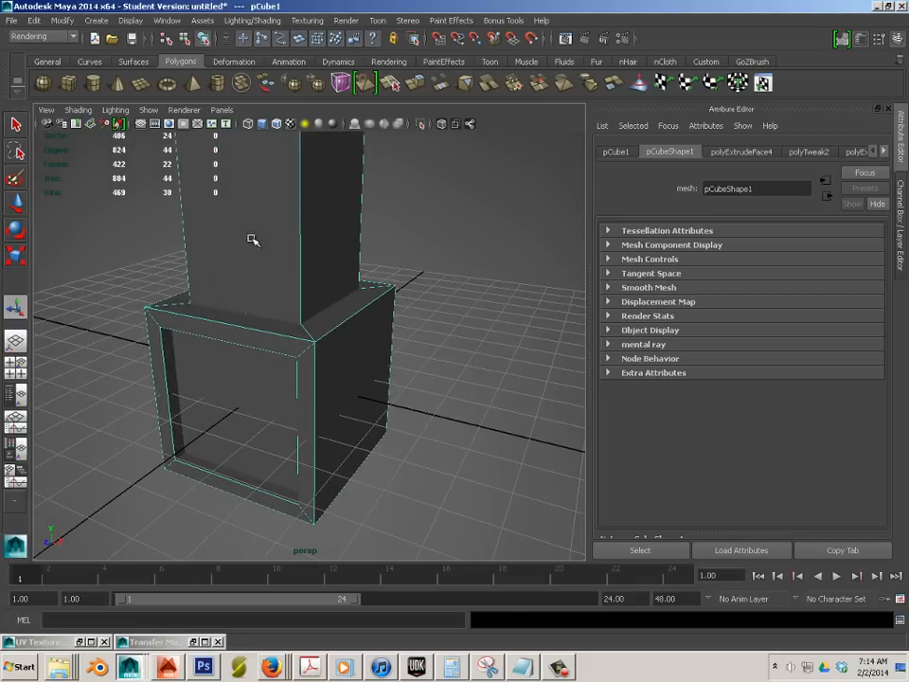
# Apply automatic UV mapping to the extruded cube.
pyautogui.click(52, 37)
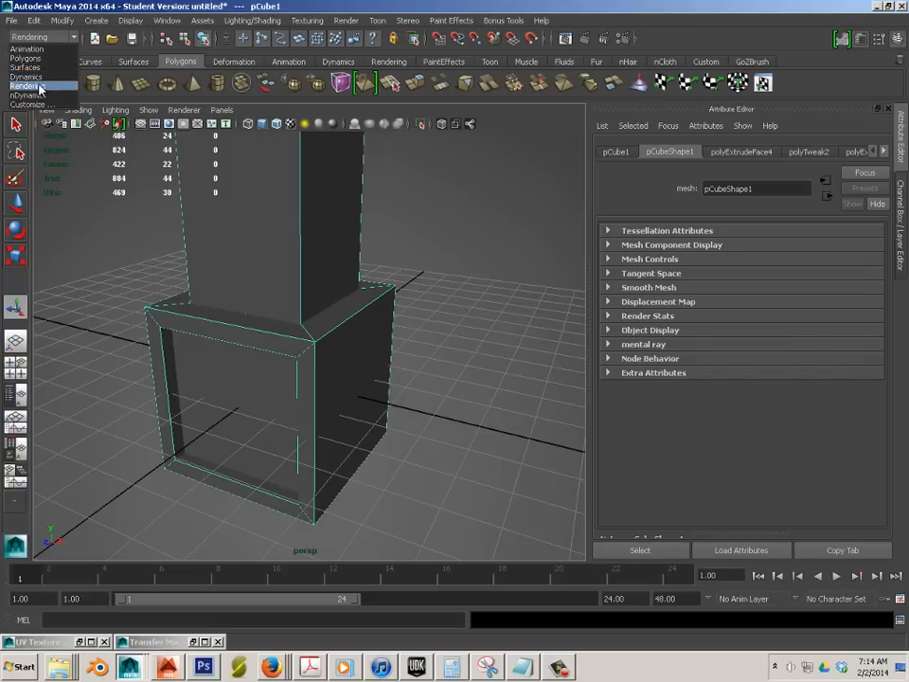
pyautogui.click(26, 57)
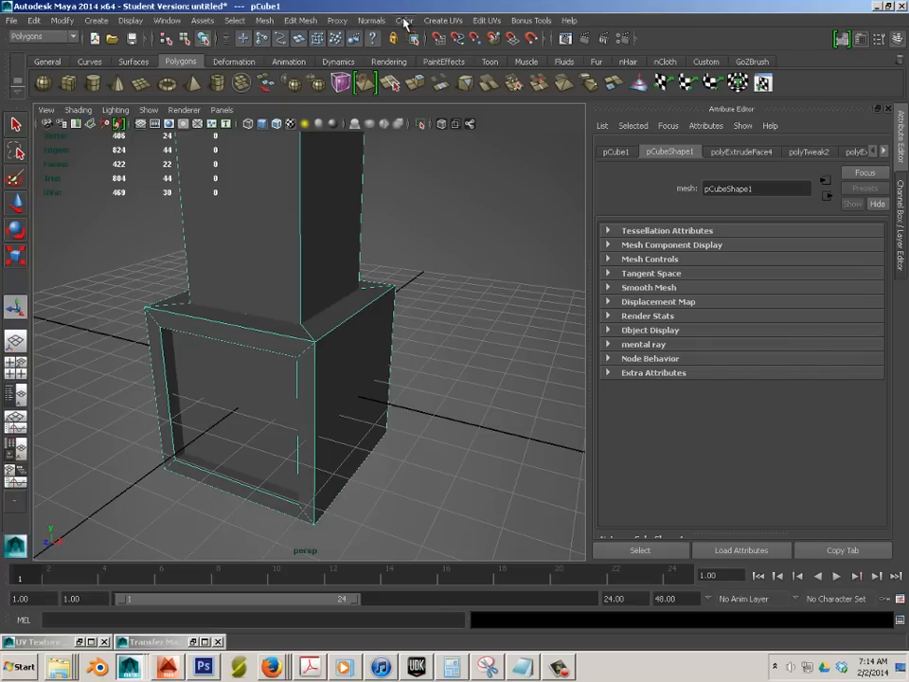
pyautogui.click(437, 21)
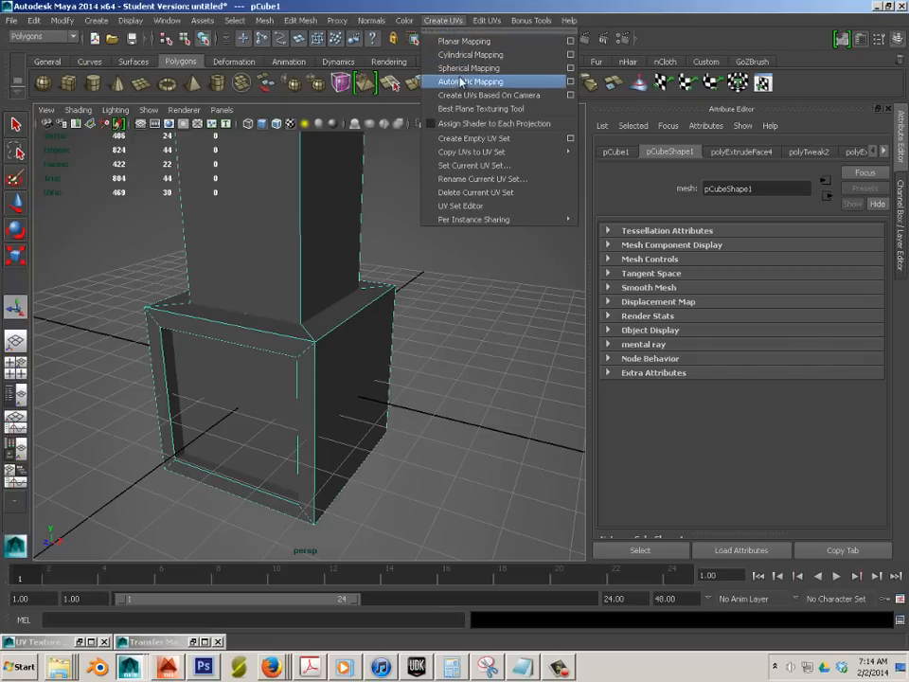
pyautogui.click(446, 83)
pyautogui.moveTo(280, 284); pyautogui.dragTo(305, 271, button='right')
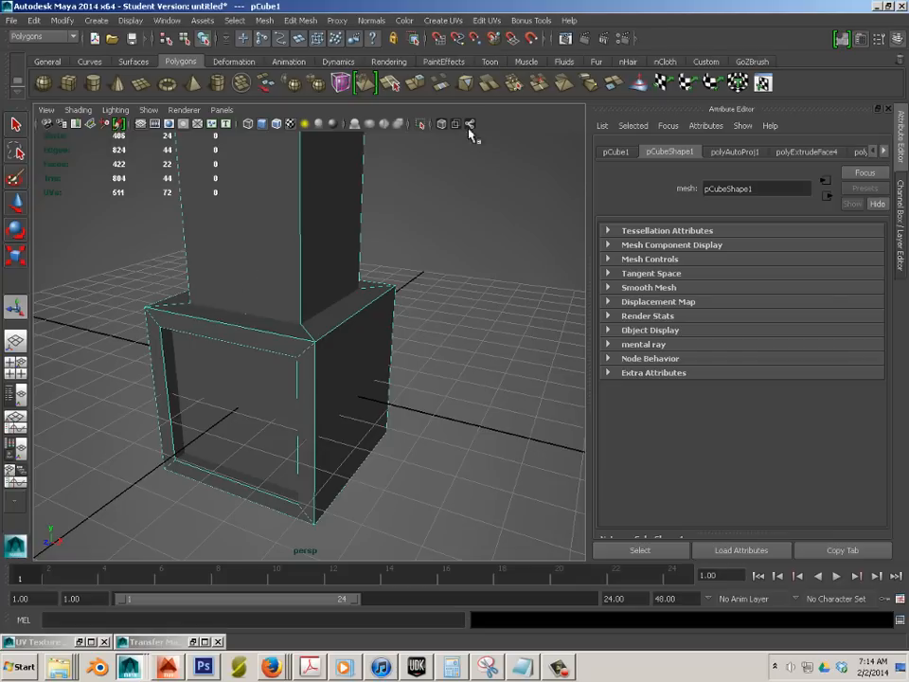
# Assign a white Solid Color toon shader to the cube and add a toon outline to it.
pyautogui.click(490, 61)
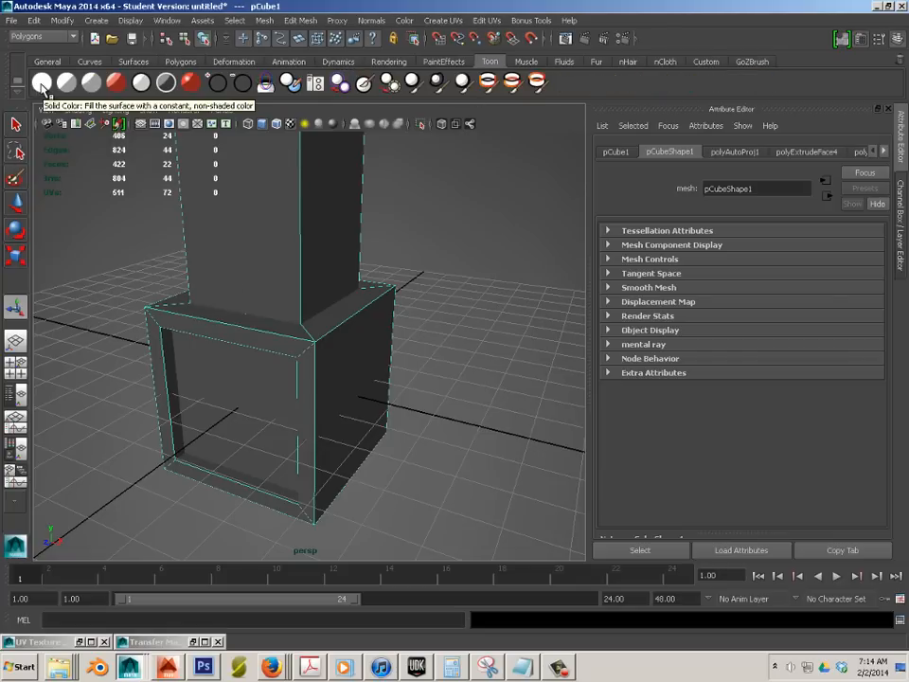
pyautogui.click(41, 83)
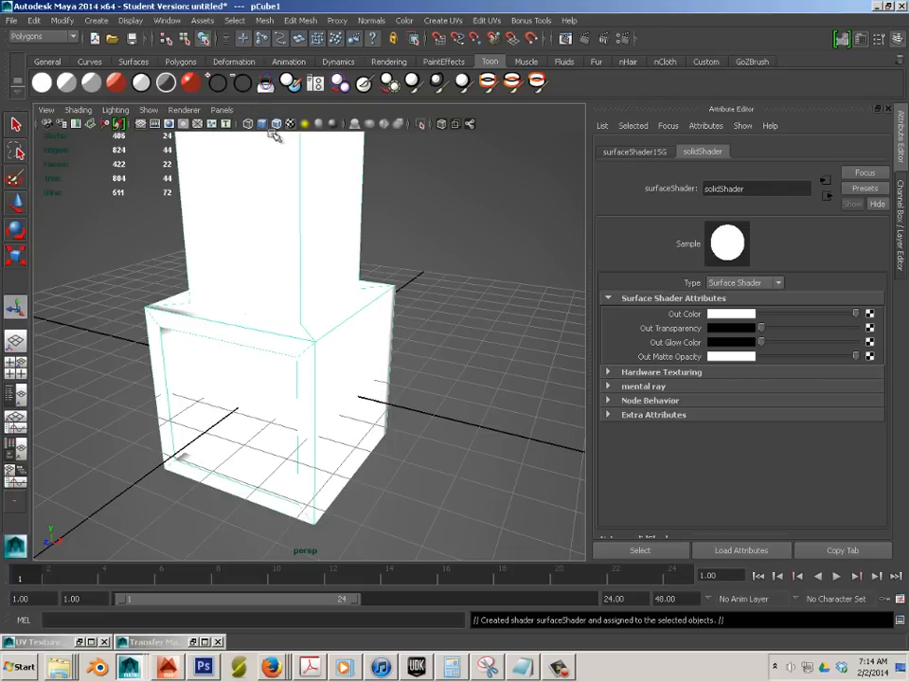
pyautogui.click(218, 83)
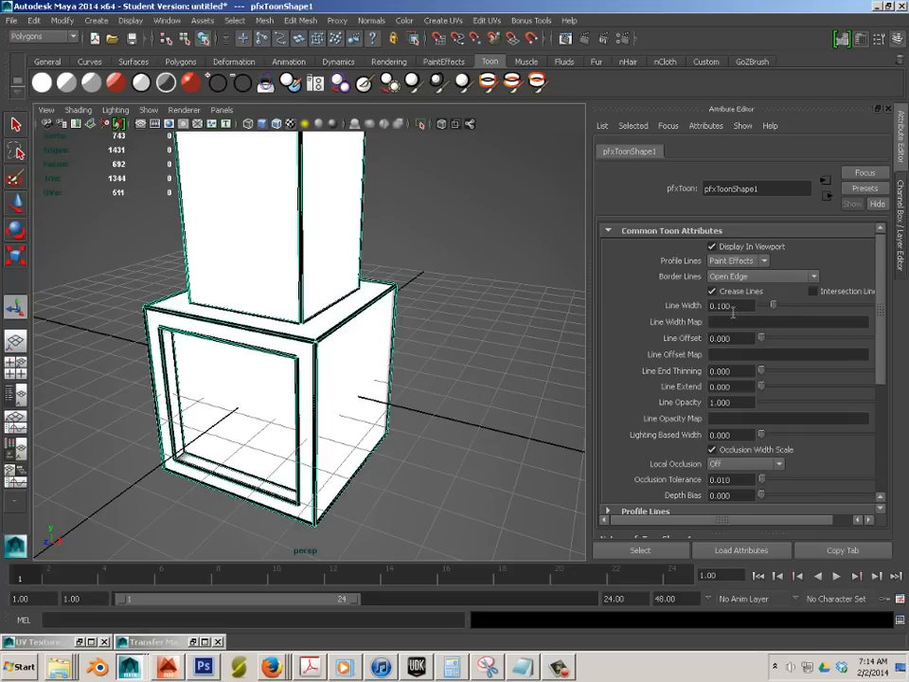
pyautogui.click(350, 361)
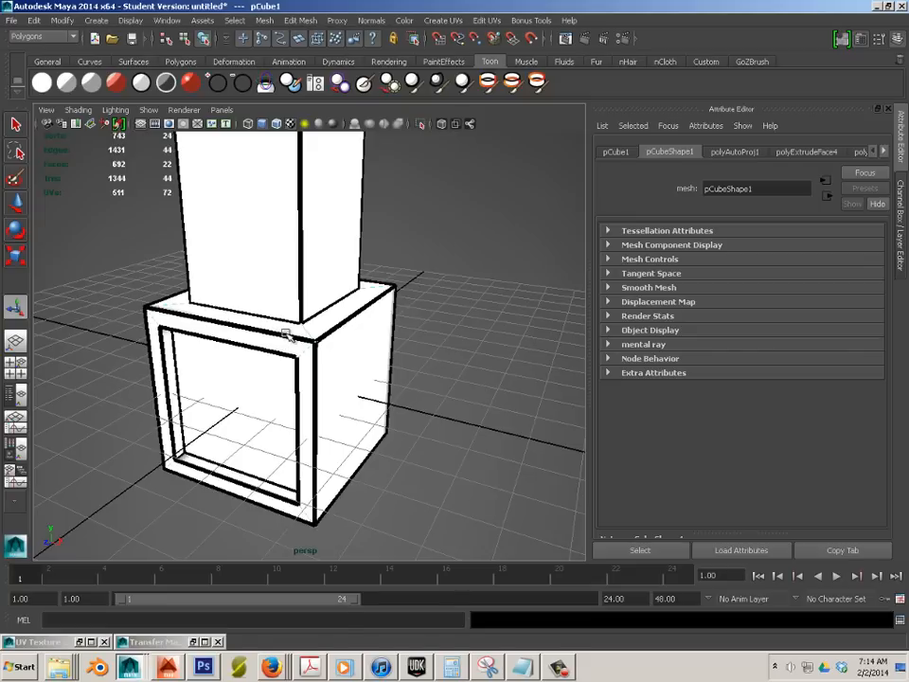
pyautogui.moveTo(287, 326); pyautogui.dragTo(290, 361, button='right')
# Open the Outliner and clear its filter so that all scene objects are listed.
pyautogui.click(167, 21)
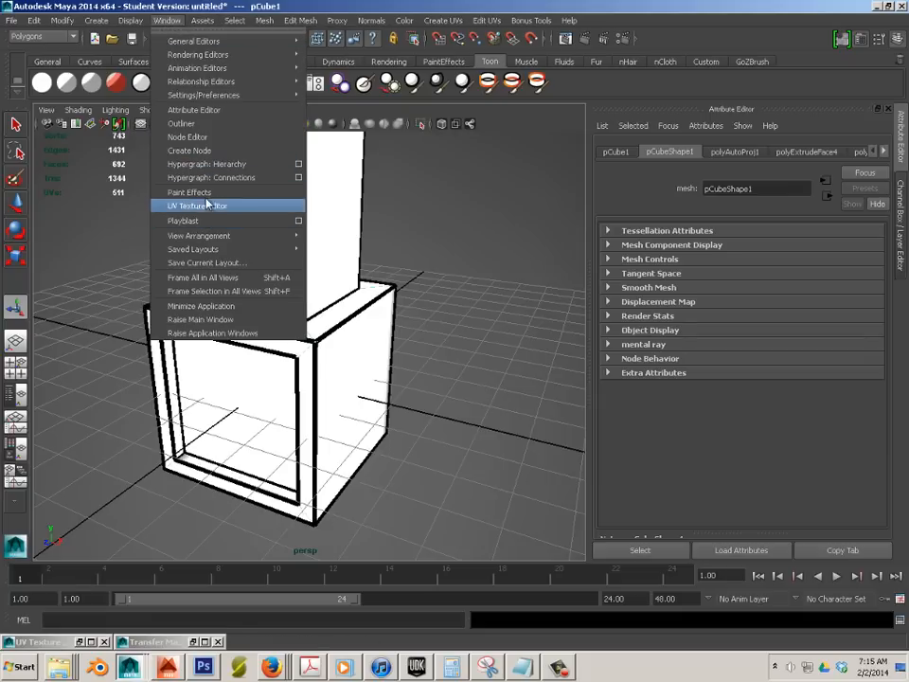
pyautogui.click(180, 123)
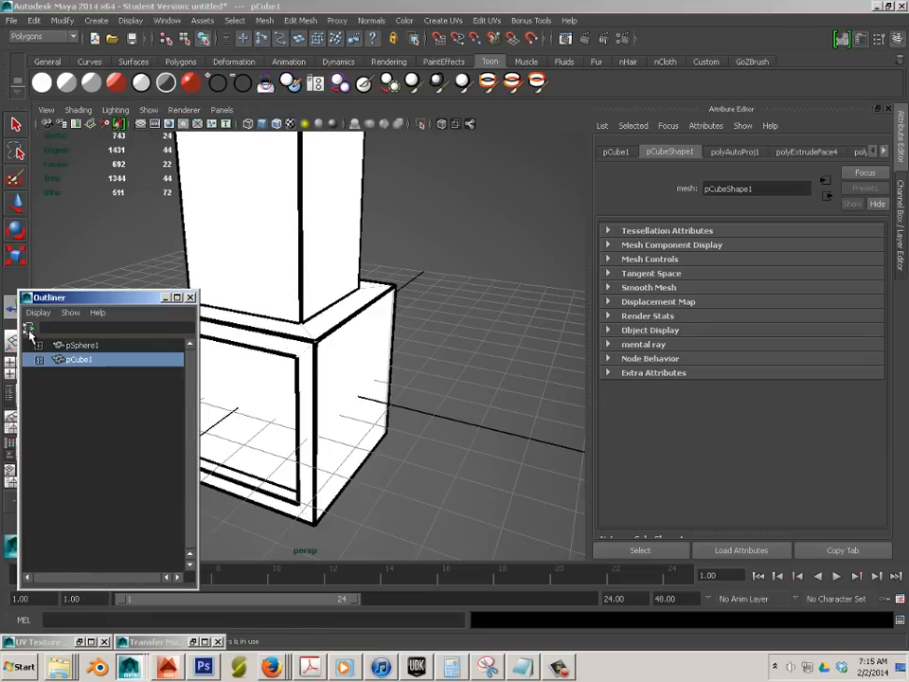
pyautogui.click(28, 331)
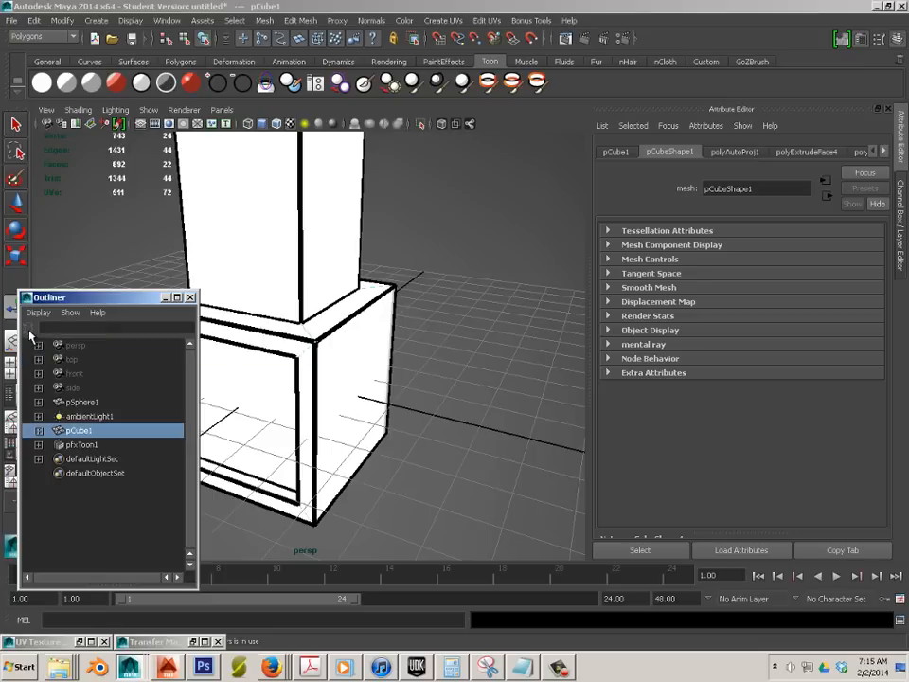
# Convert the pfxToon1 toon outline from Paint Effects to polygons.
pyautogui.click(68, 447)
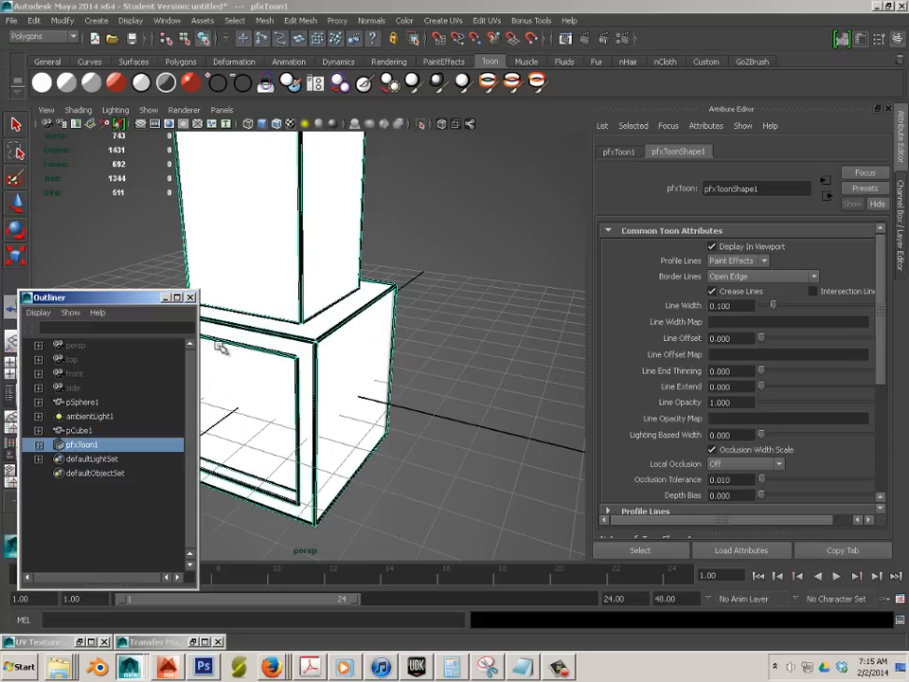
pyautogui.click(59, 20)
pyautogui.moveTo(96, 23)
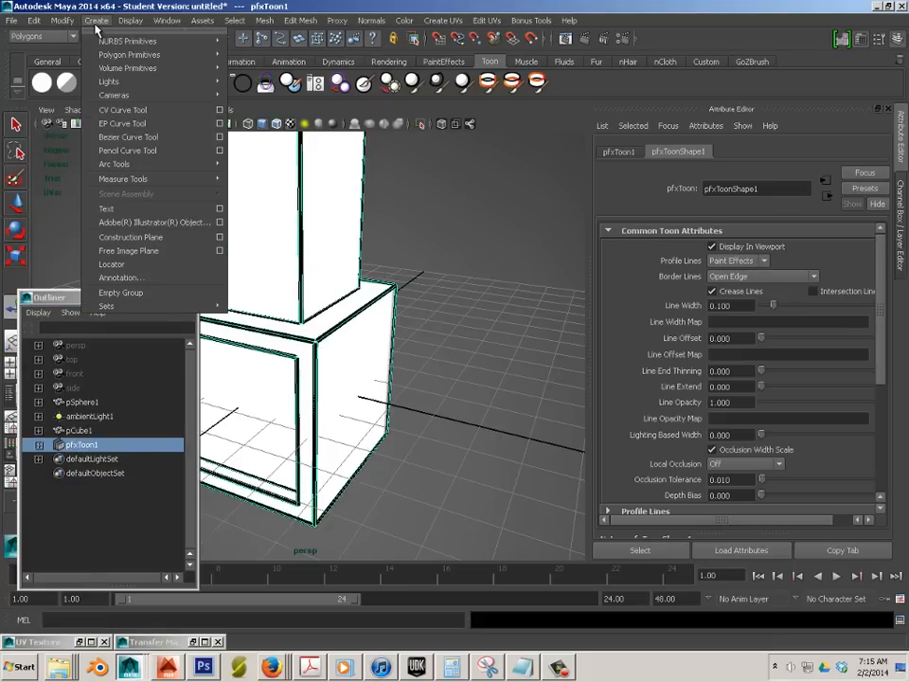
pyautogui.moveTo(68, 27)
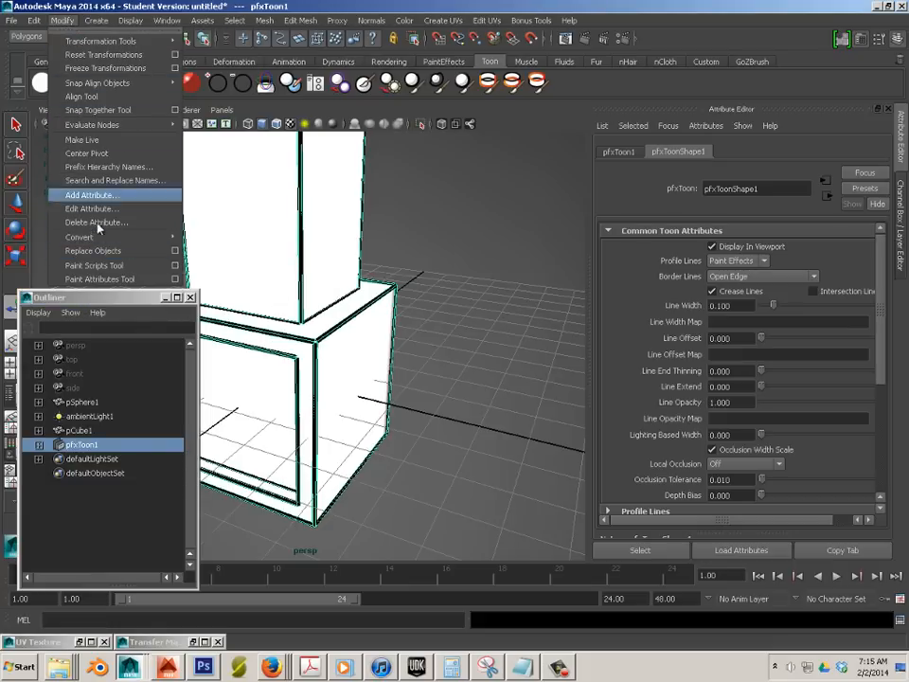
pyautogui.moveTo(161, 237)
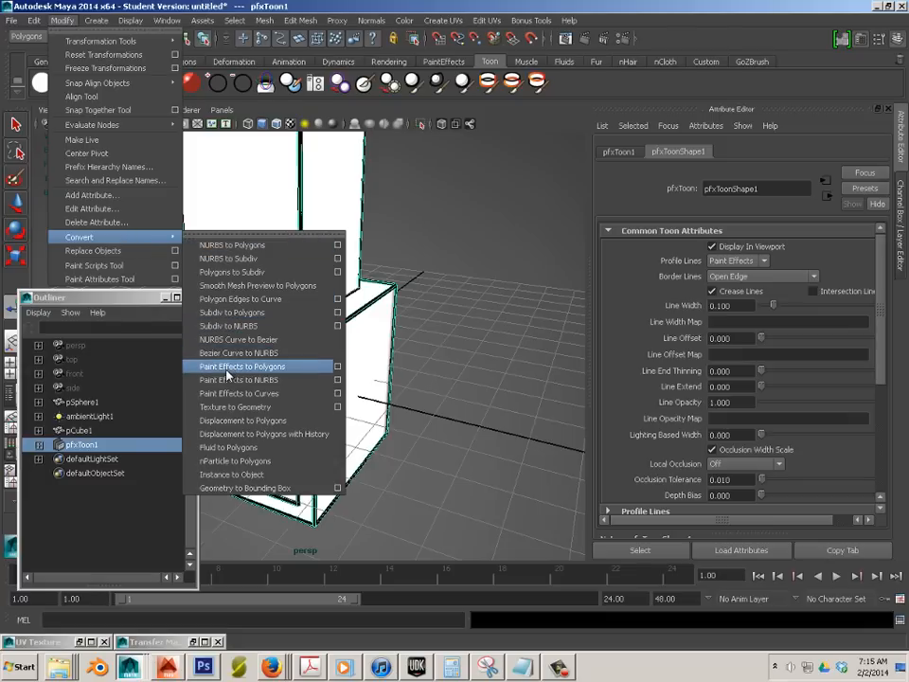
pyautogui.click(260, 370)
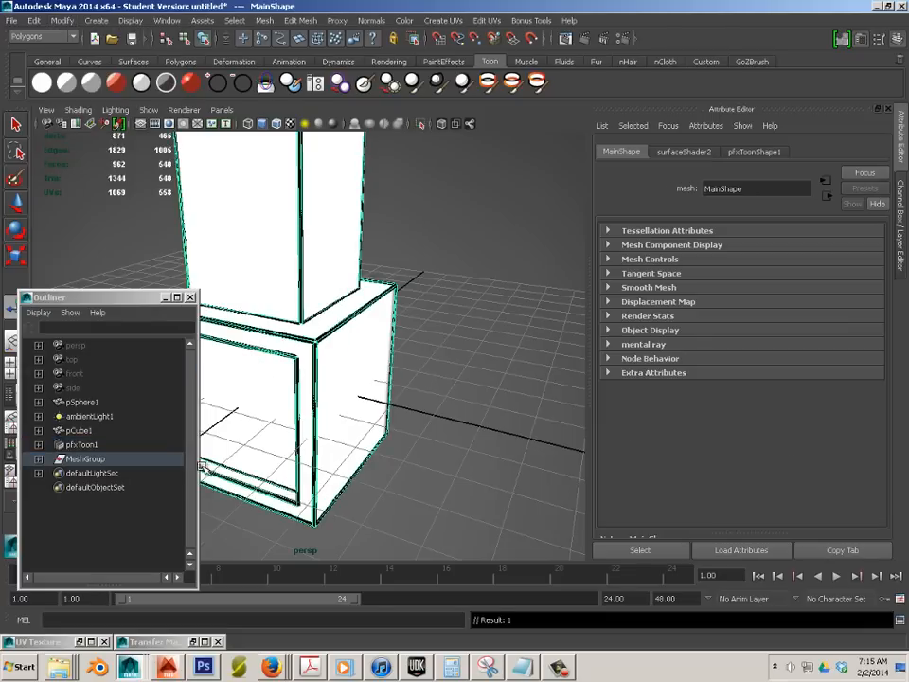
# Delete the construction history of the Main outline mesh inside MeshGroup, and clear the selection.
pyautogui.click(38, 459)
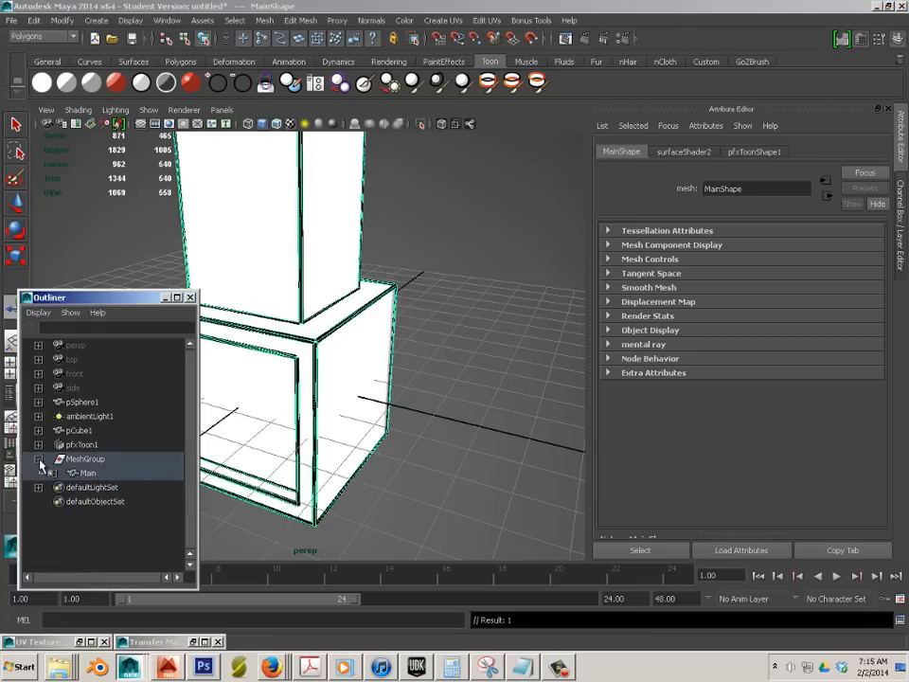
pyautogui.click(77, 474)
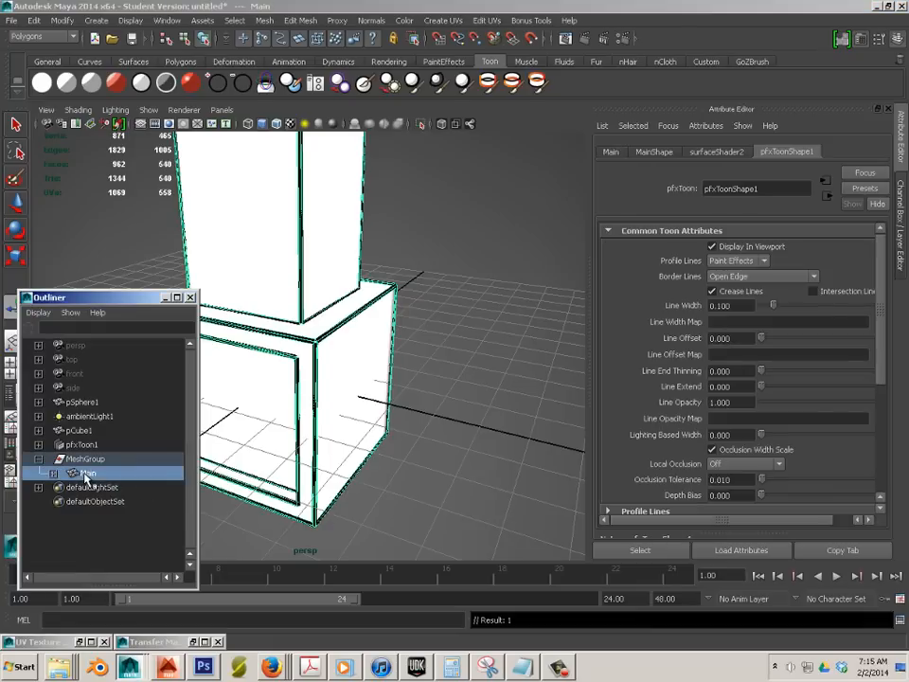
pyautogui.click(33, 20)
pyautogui.moveTo(65, 170)
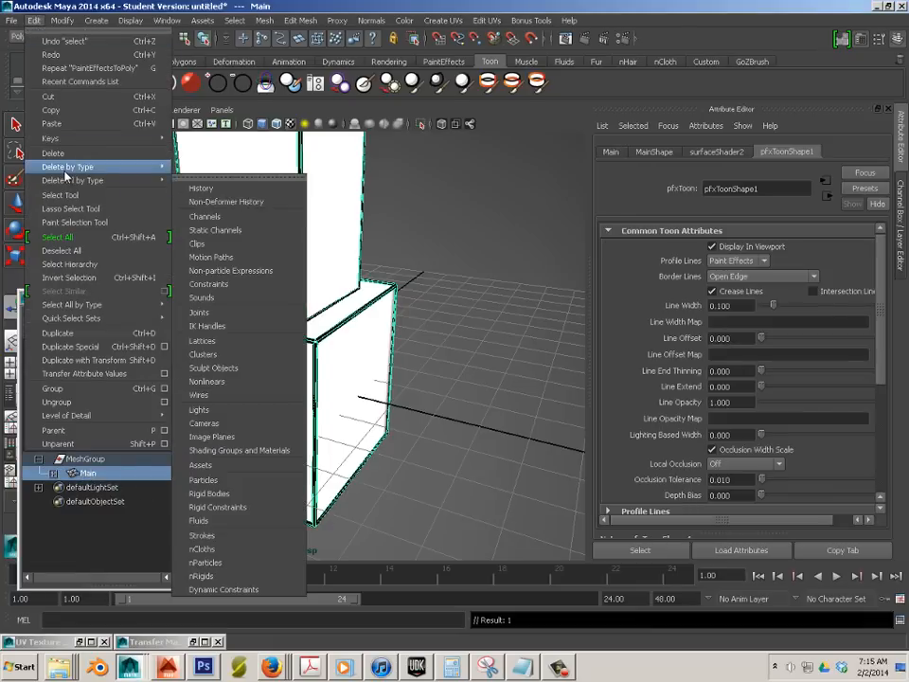
pyautogui.click(201, 175)
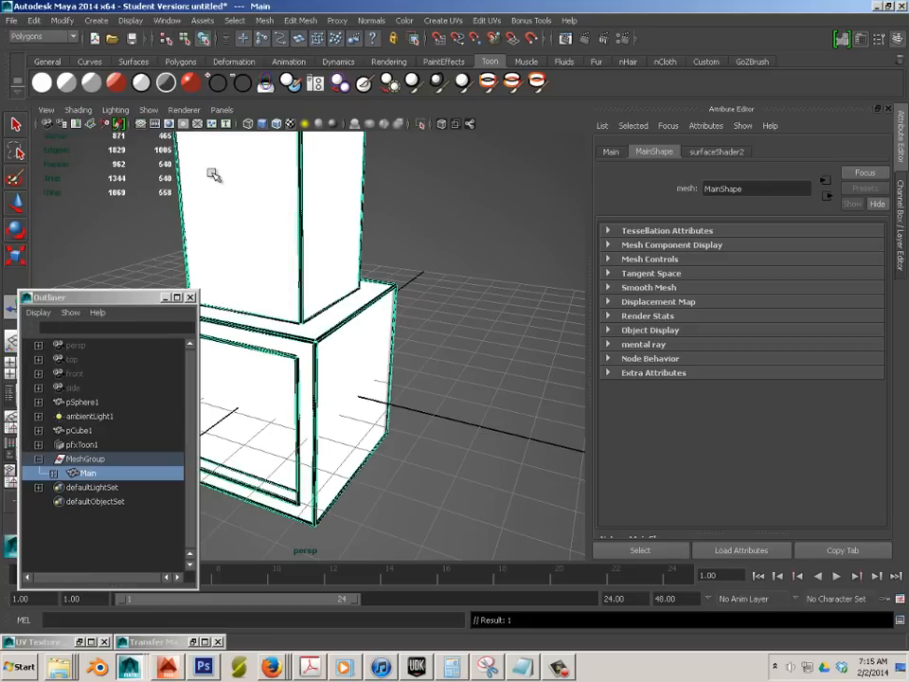
pyautogui.click(92, 516)
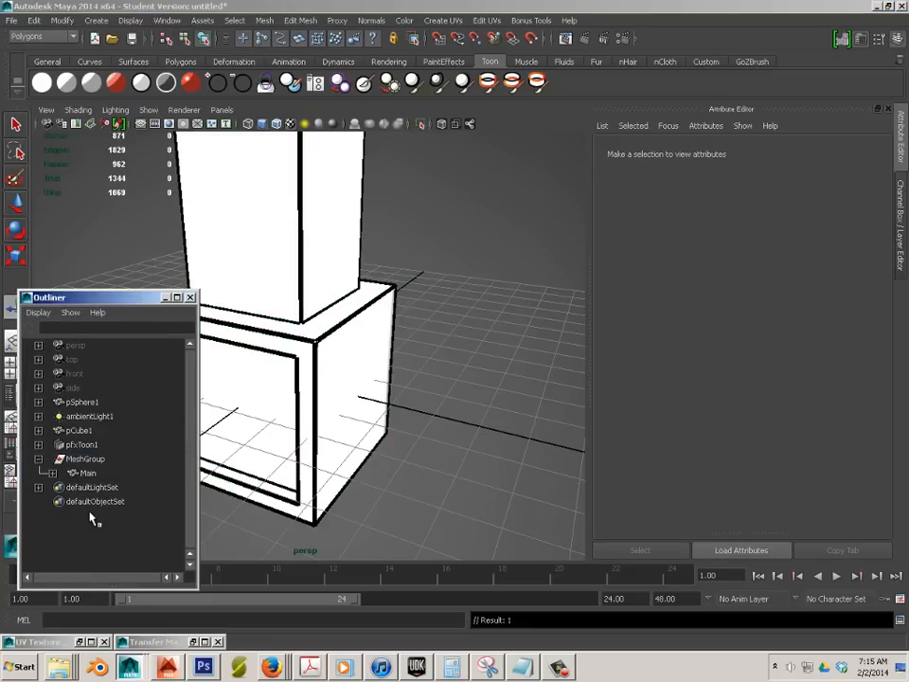
# Delete the original pfxToon1 outline node and check the polygon outline mesh up close at the block's corner.
pyautogui.click(82, 445)
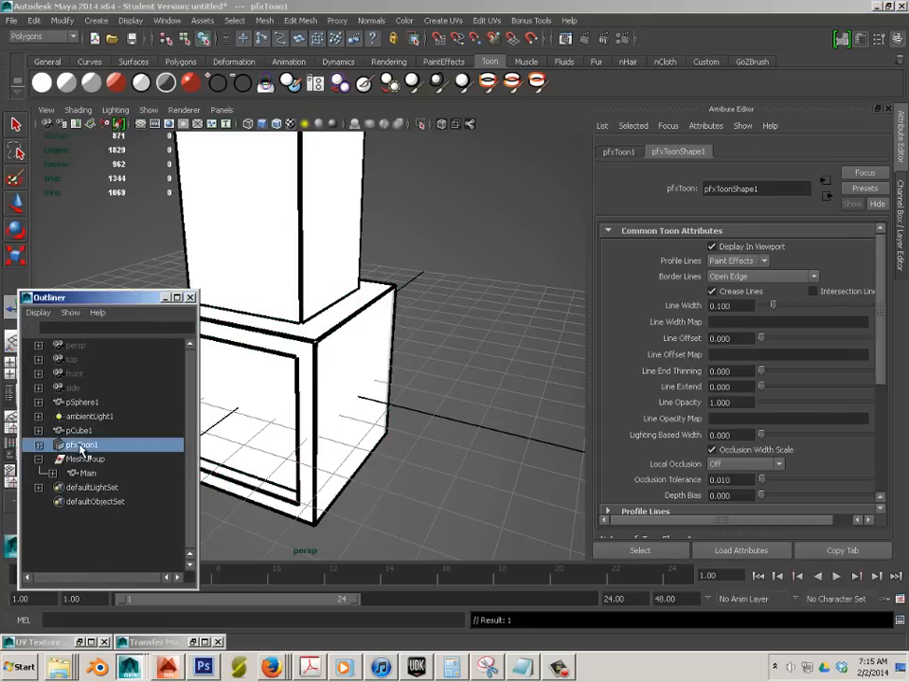
pyautogui.press('Delete')
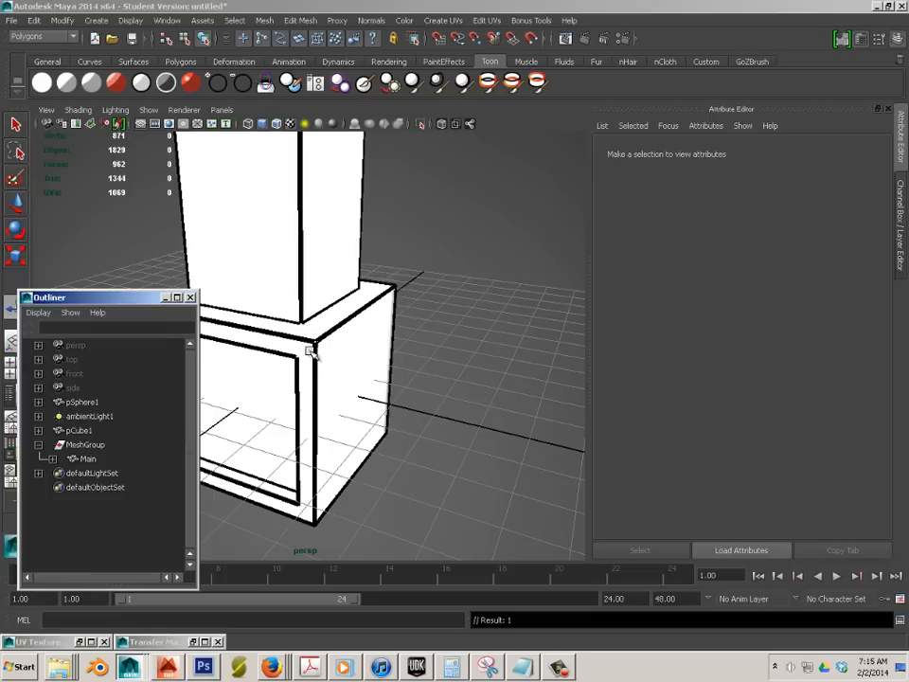
pyautogui.scroll(3, 318, 358)
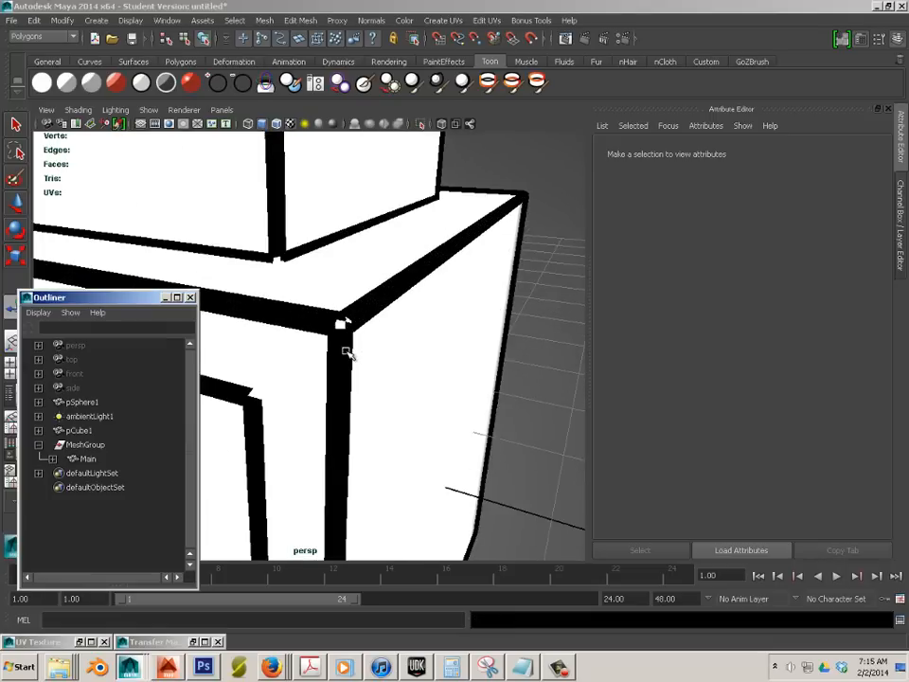
pyautogui.click(349, 348)
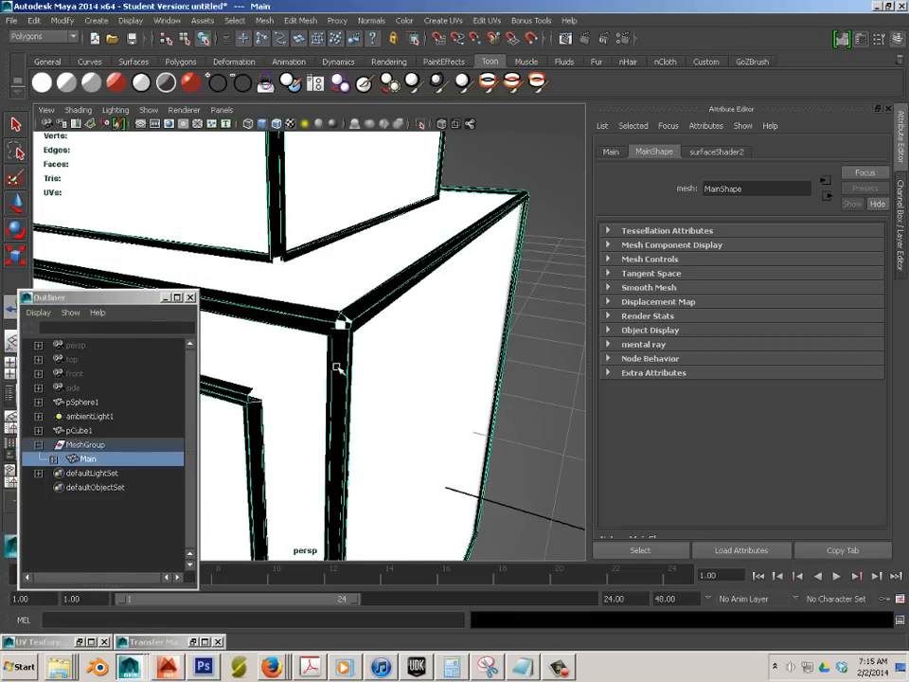
pyautogui.press('f')
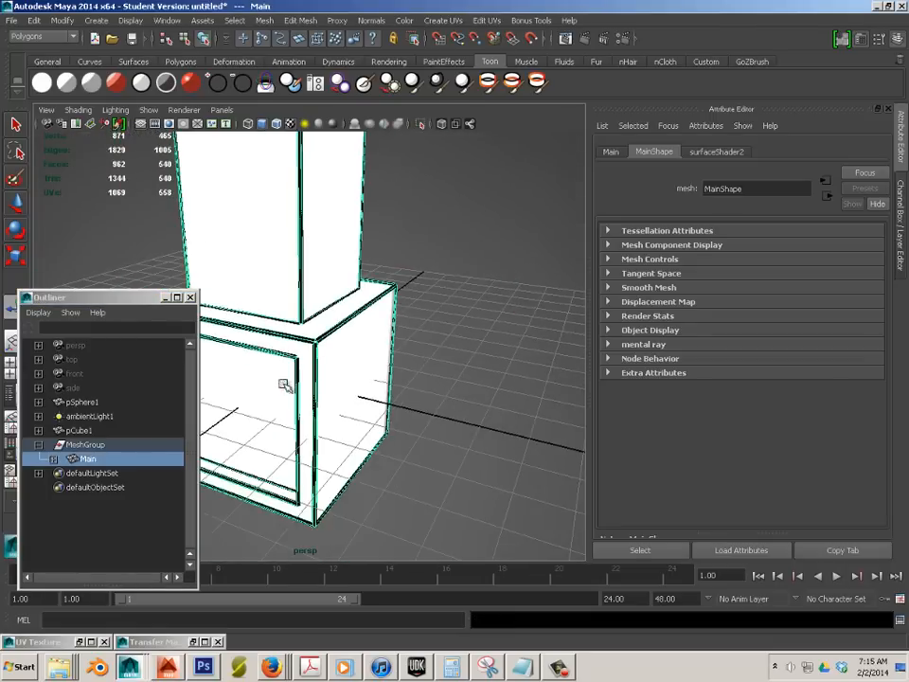
# Collapse MeshGroup in the Outliner and duplicate the pCube1 model in place.
pyautogui.click(39, 444)
pyautogui.click(82, 433)
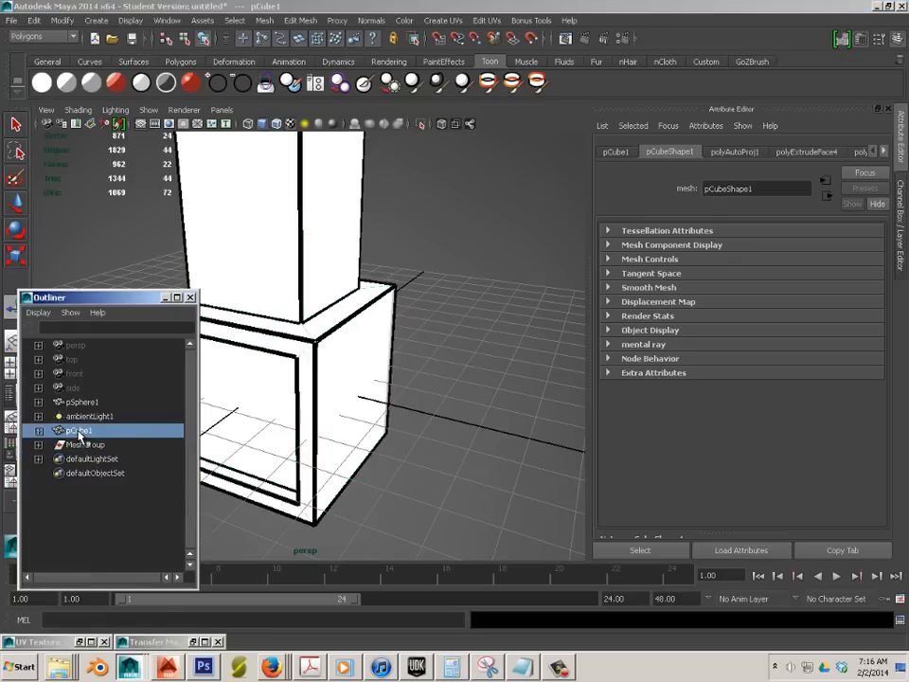
pyautogui.hotkey('ctrl', 'd')
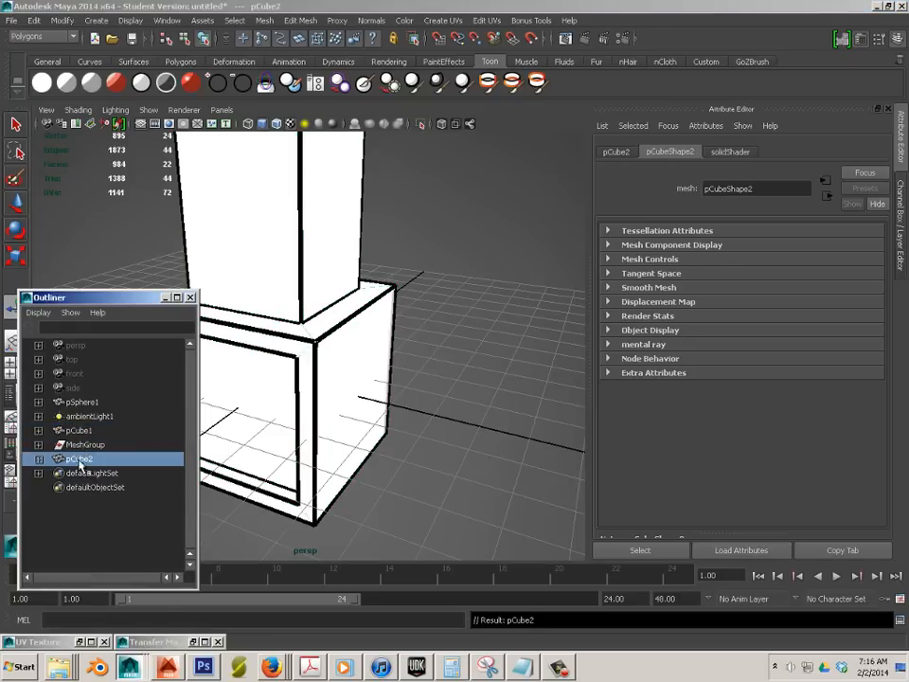
# Combine the Main outline mesh and the original pCube1 into a single mesh, and clear the selection.
pyautogui.click(83, 445)
pyautogui.click(39, 444)
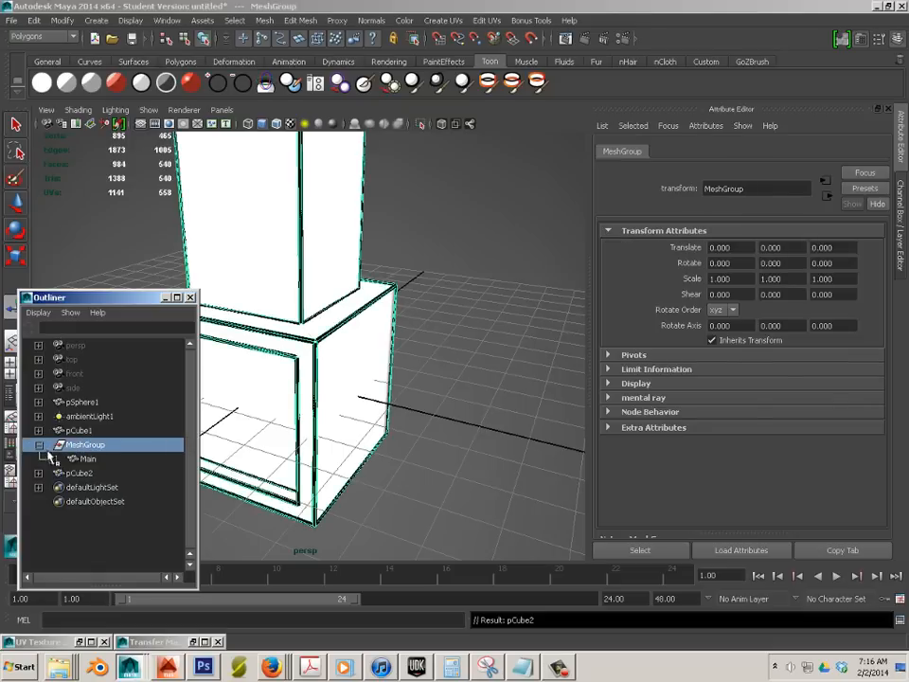
pyautogui.click(87, 460)
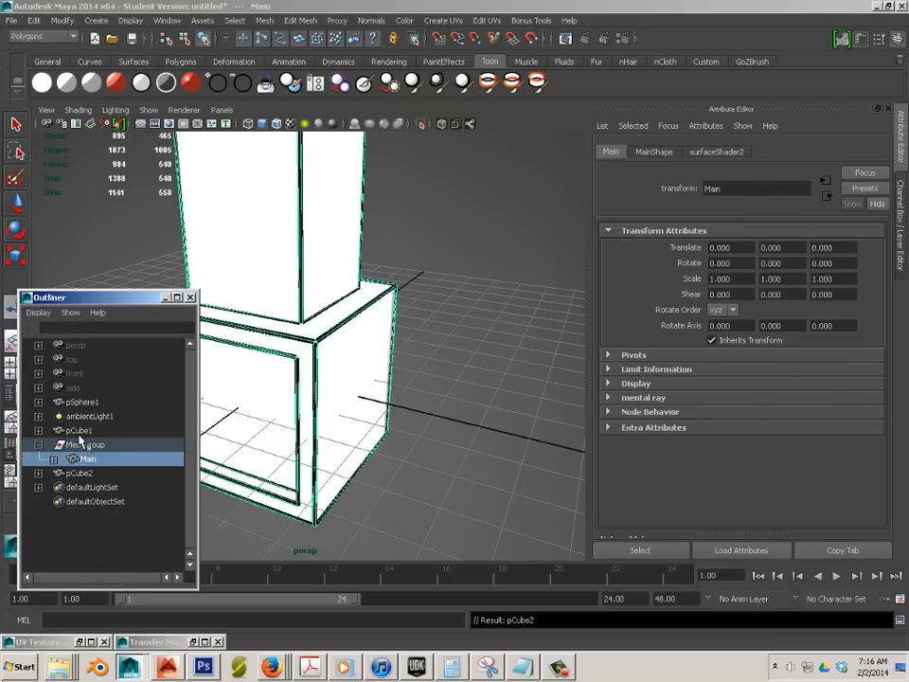
pyautogui.keyDown('ctrl'); pyautogui.click(79, 432); pyautogui.keyUp('ctrl')
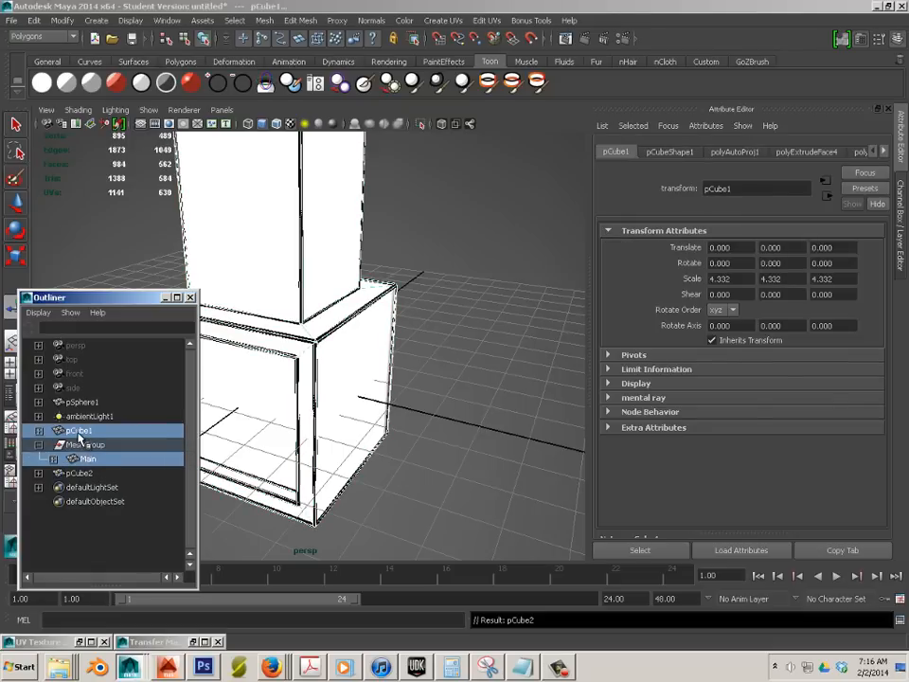
pyautogui.click(264, 20)
pyautogui.click(269, 42)
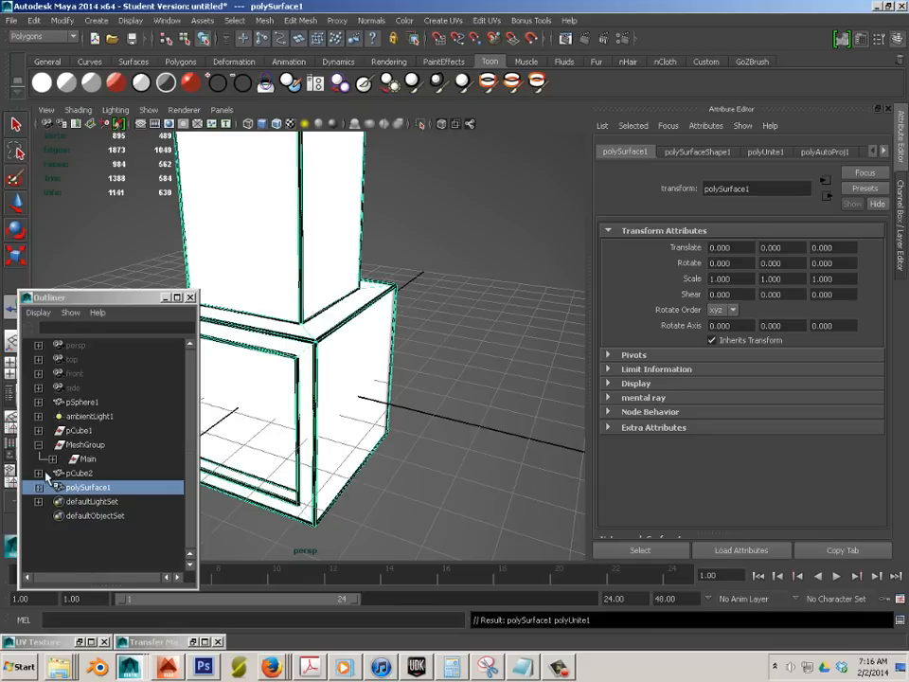
pyautogui.click(38, 445)
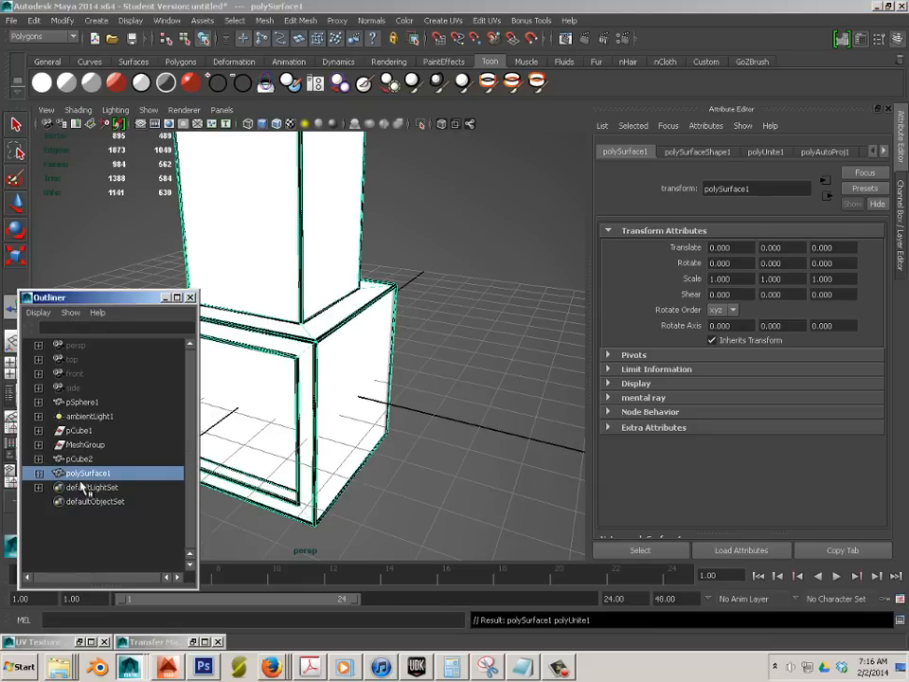
pyautogui.click(86, 531)
# Rename the combined cube and outline mesh as high_mesh.
pyautogui.click(80, 459)
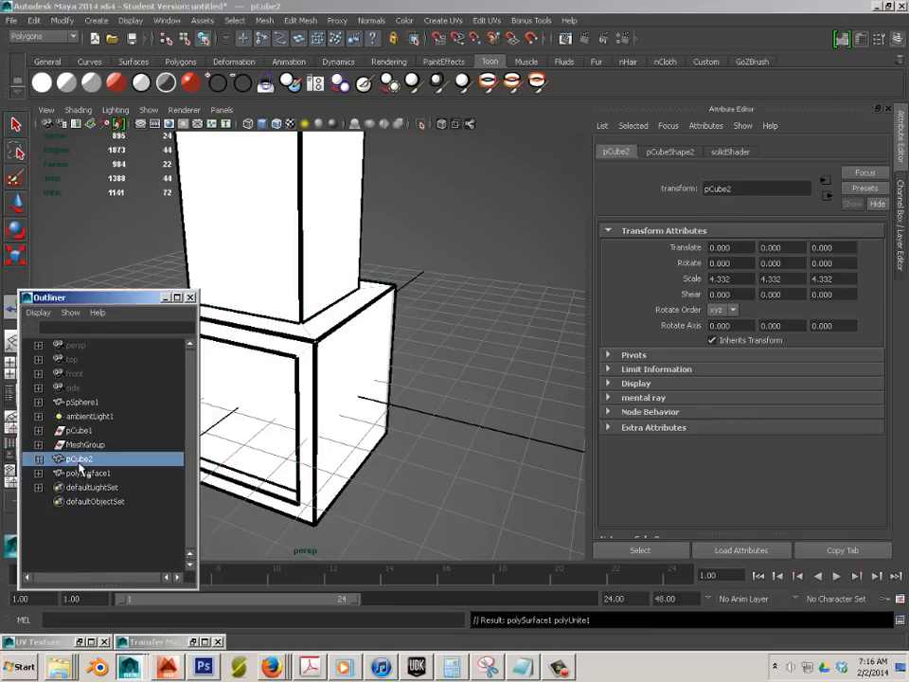
pyautogui.click(86, 473)
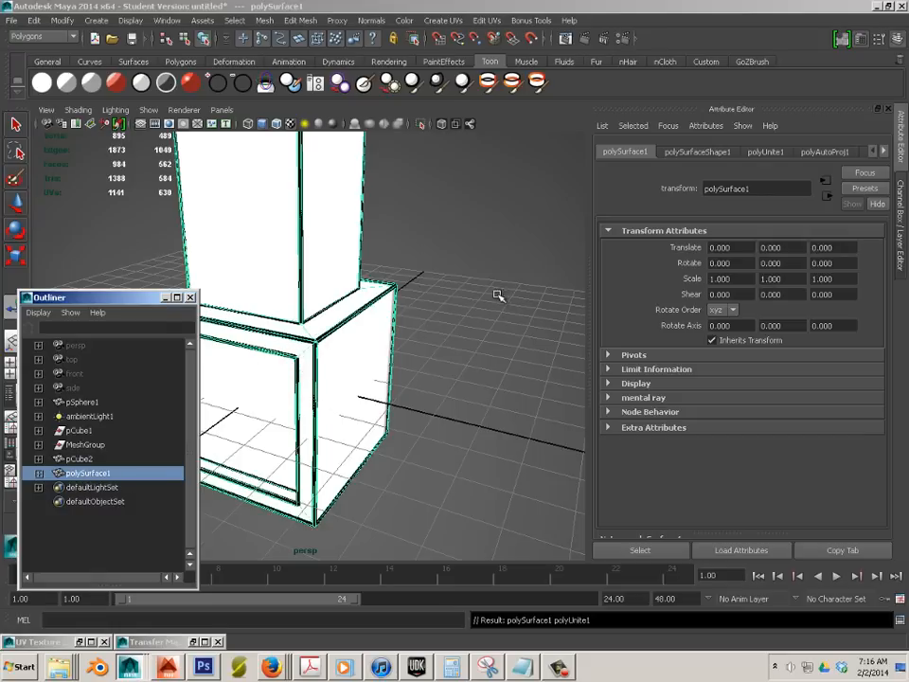
pyautogui.click(881, 38)
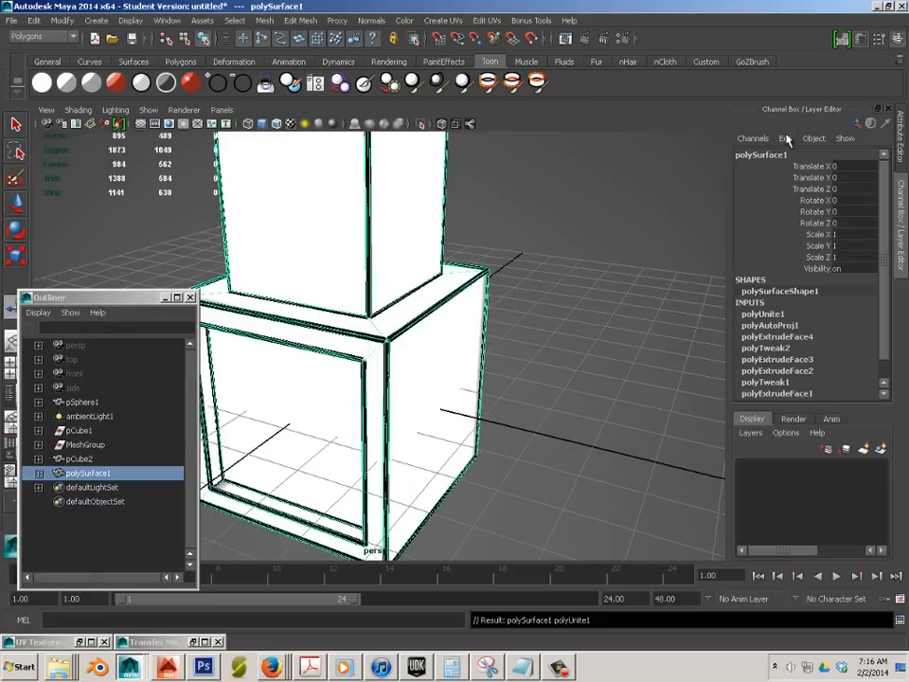
pyautogui.doubleClick(769, 154)
pyautogui.press('BackSpace')
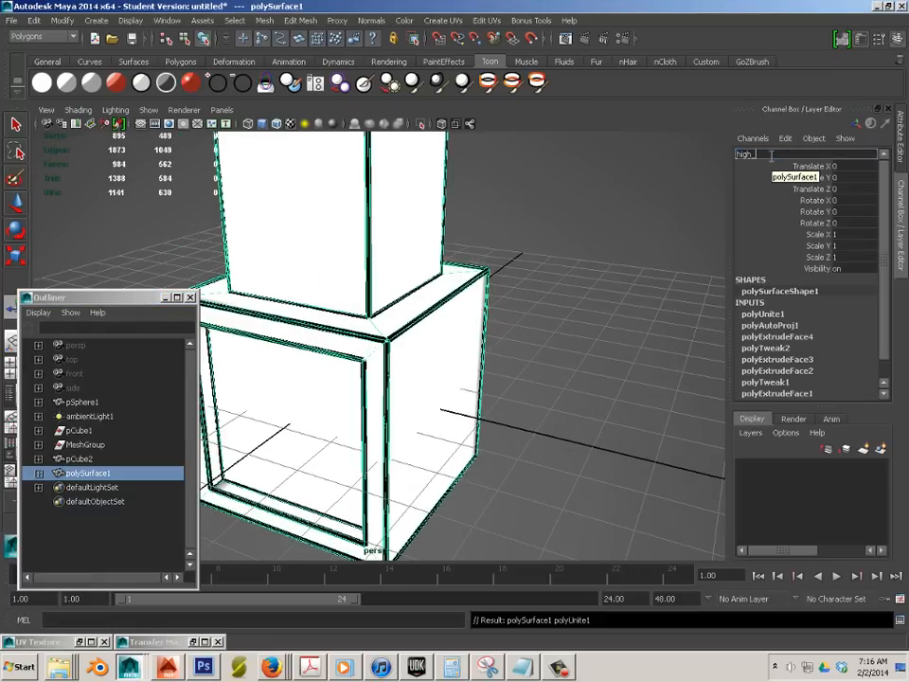
pyautogui.write('high_mesh')
pyautogui.press('Return')
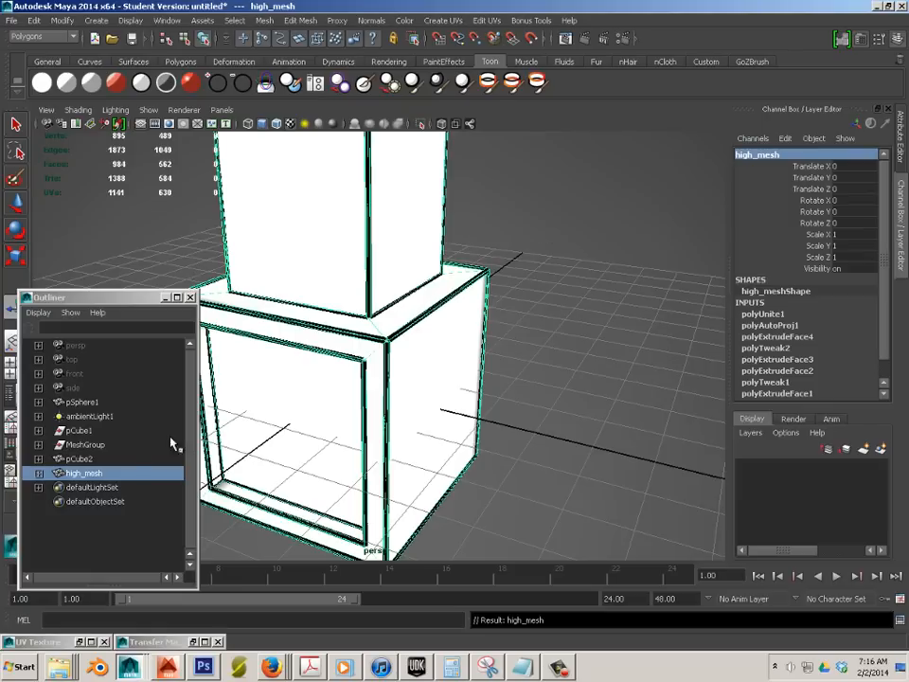
# Rename the duplicate cube without outline geometry as low_mesh.
pyautogui.click(84, 460)
pyautogui.doubleClick(758, 155)
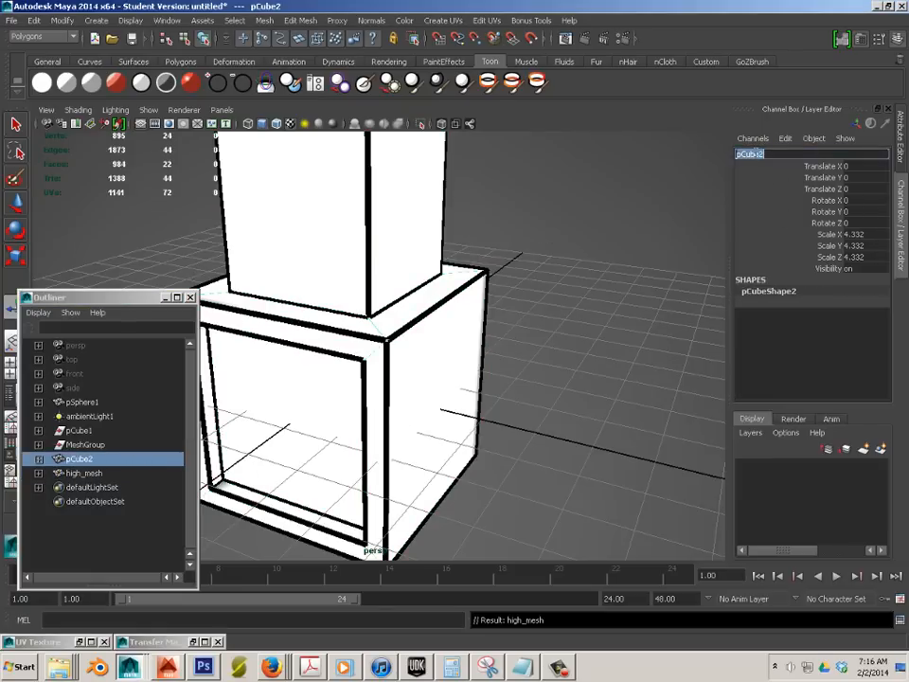
pyautogui.write('low_mesh')
pyautogui.press('Return')
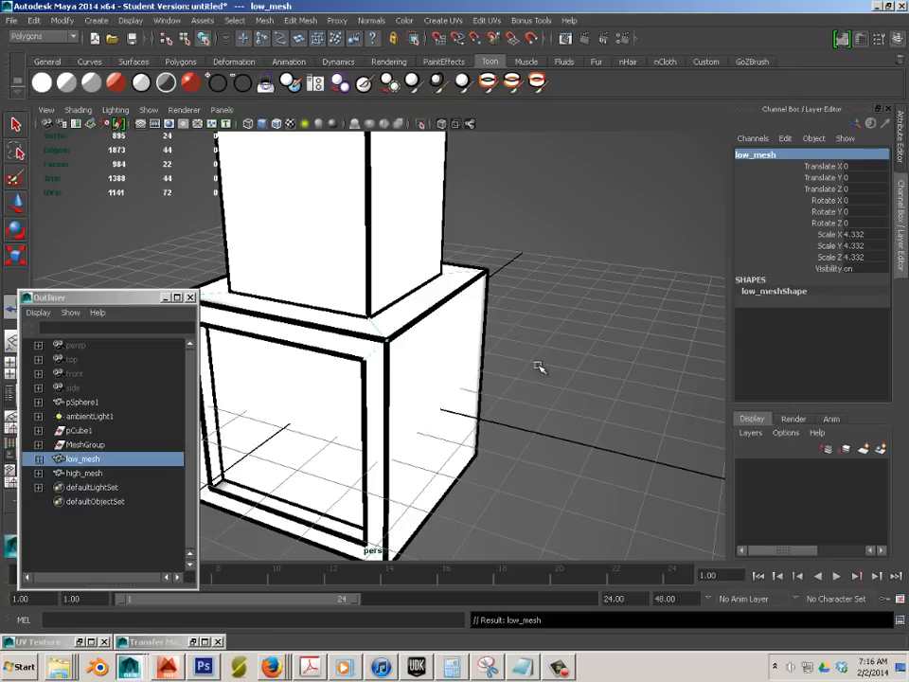
# Delete the construction history of both low_mesh and high_mesh.
pyautogui.keyDown('ctrl'); pyautogui.click(81, 472); pyautogui.keyUp('ctrl')
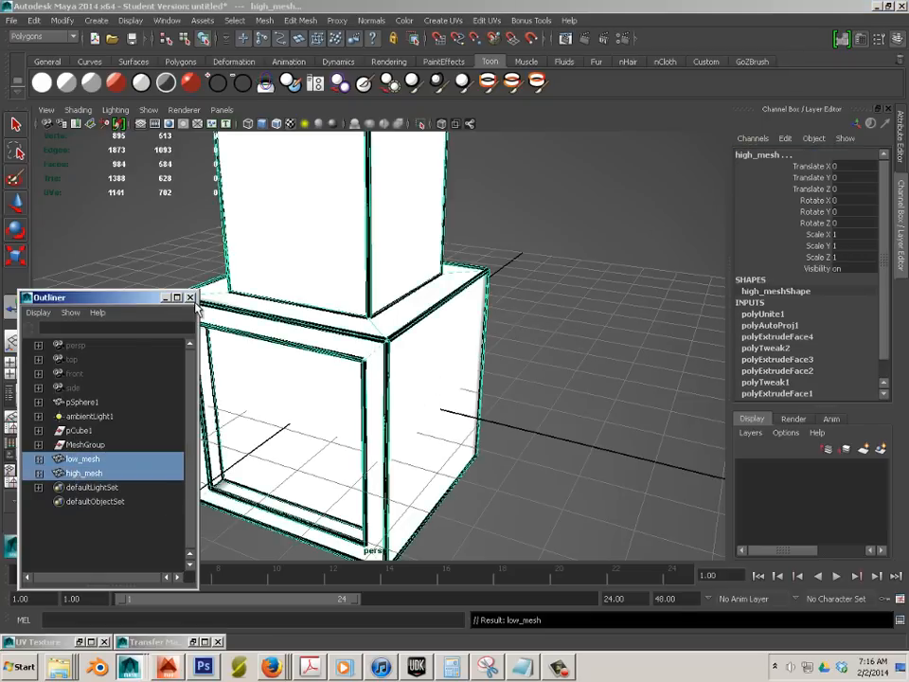
pyautogui.click(35, 21)
pyautogui.moveTo(95, 167)
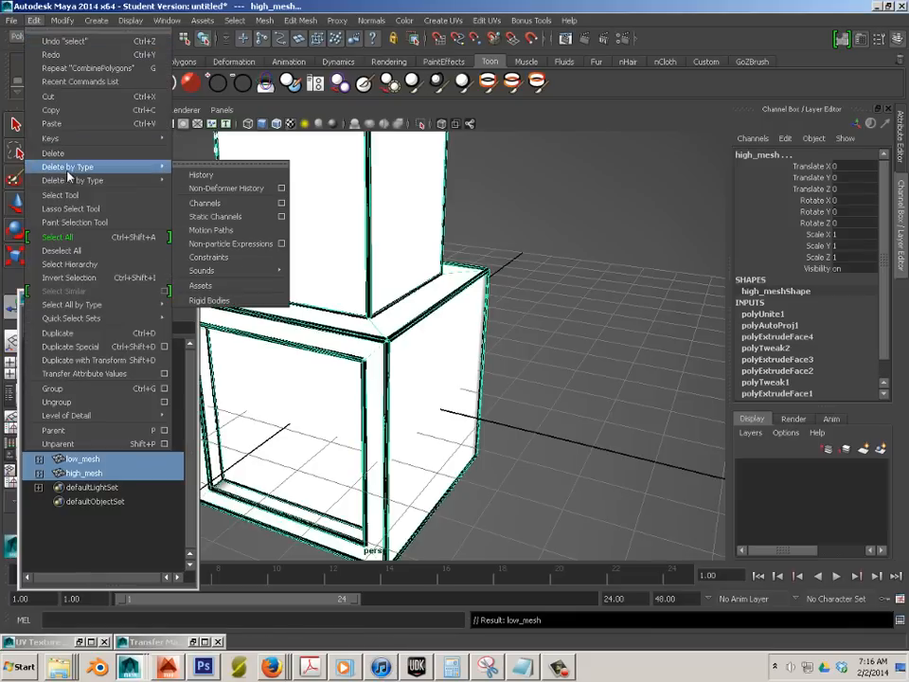
pyautogui.click(213, 177)
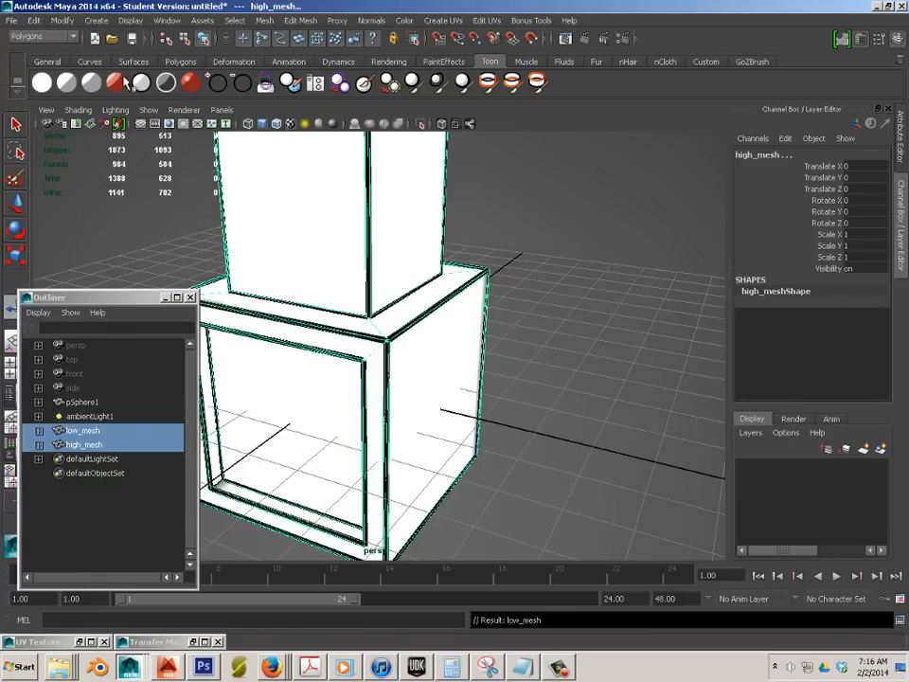
# Freeze the transformations of low_mesh and high_mesh, and clear the selection.
pyautogui.click(63, 21)
pyautogui.click(68, 67)
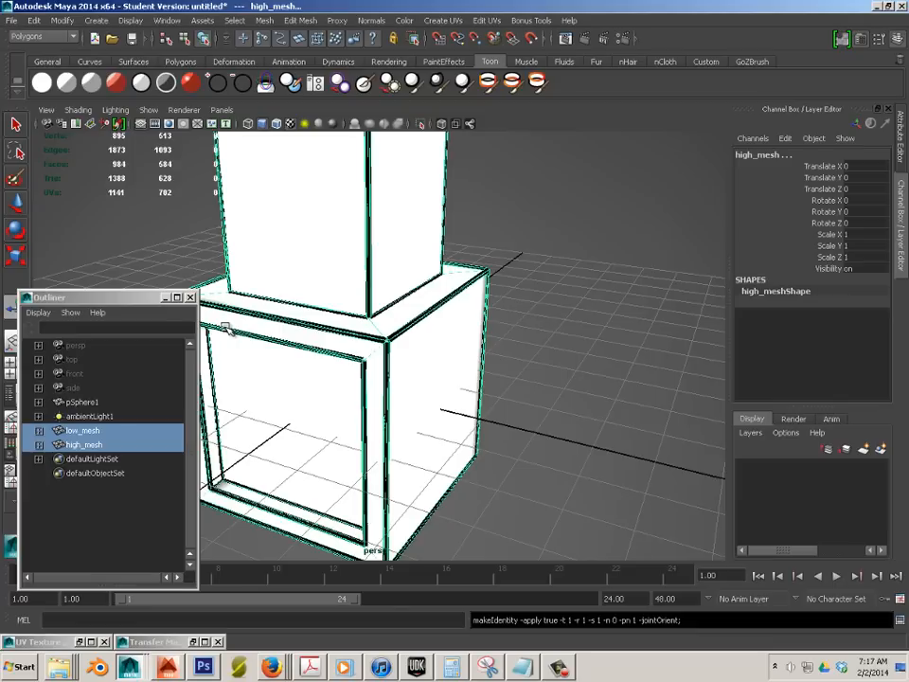
pyautogui.click(82, 513)
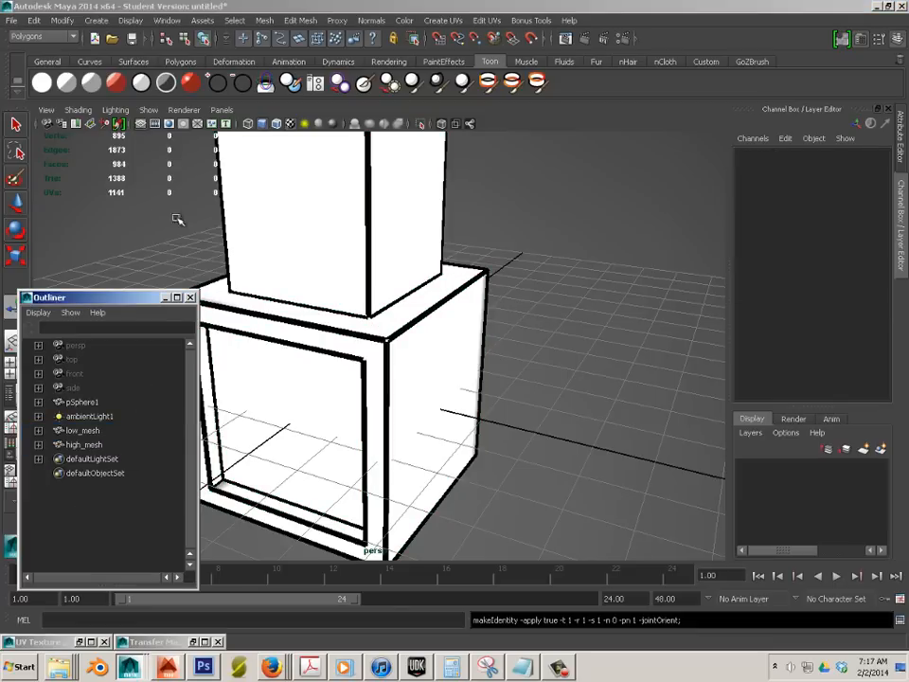
# Switch to the Rendering menu set, open Transfer Maps, and reset its settings.
pyautogui.click(38, 37)
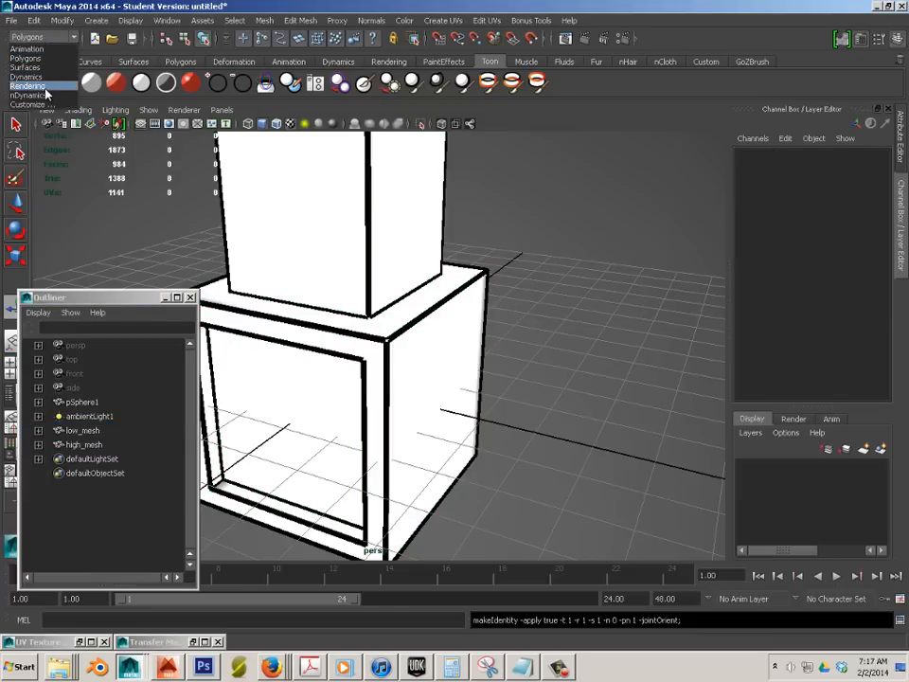
pyautogui.click(44, 89)
pyautogui.click(252, 20)
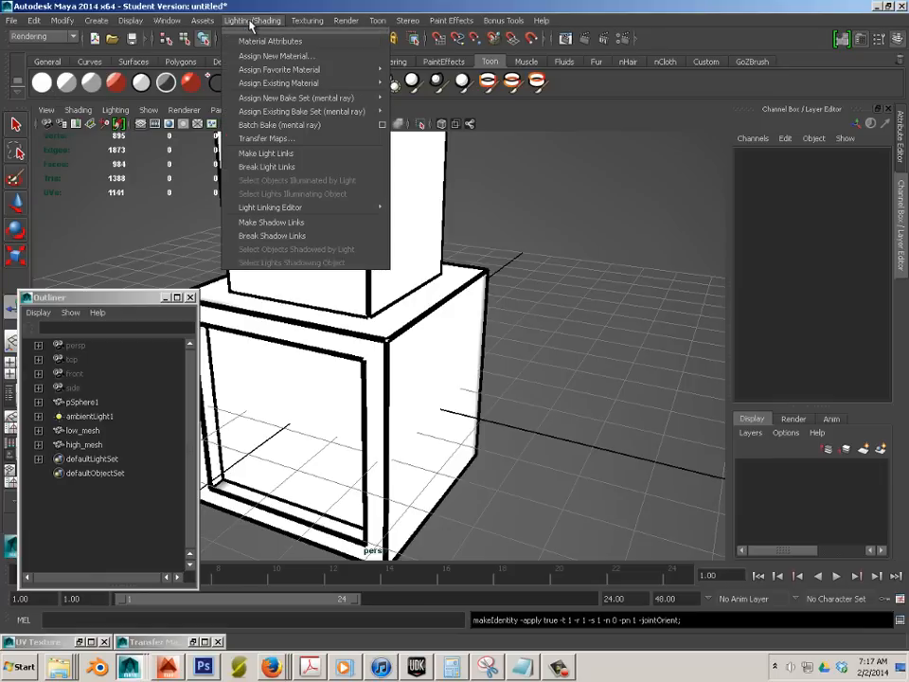
pyautogui.click(273, 138)
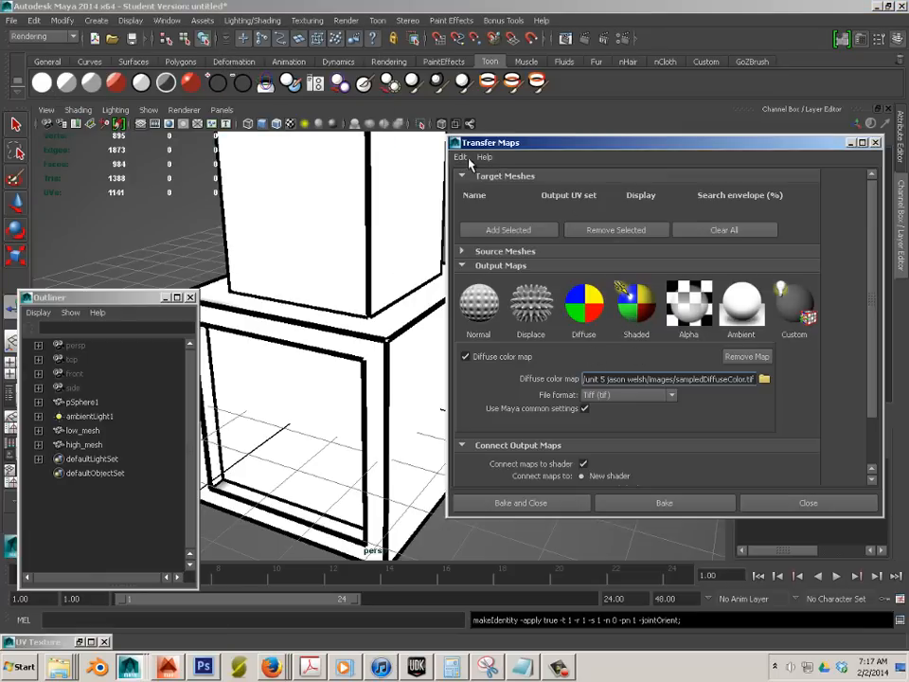
pyautogui.click(460, 157)
pyautogui.click(481, 180)
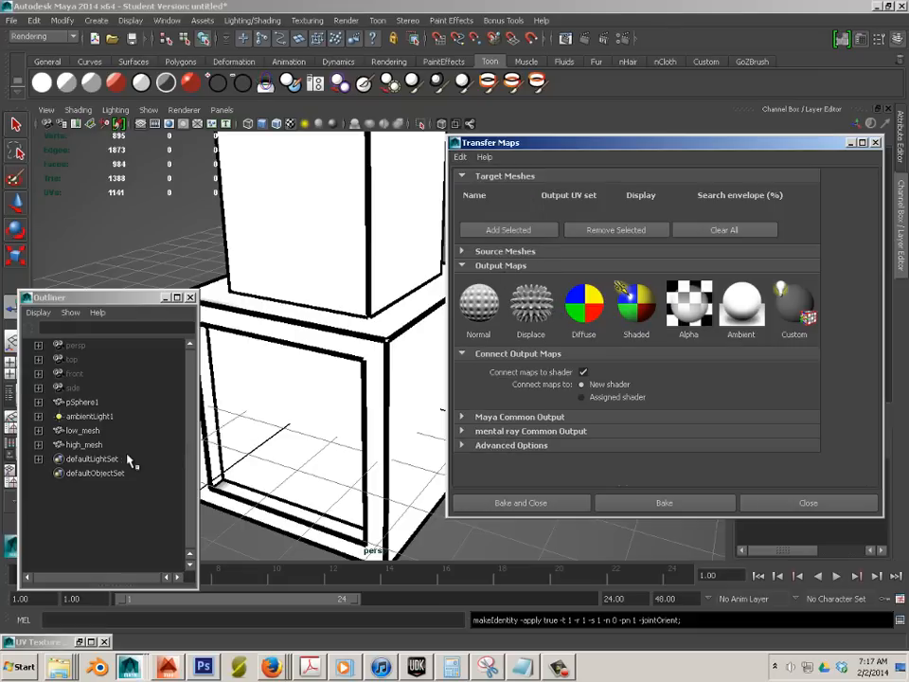
# Add low_mesh as the target mesh and high_mesh as the source mesh for the map transfer.
pyautogui.click(83, 431)
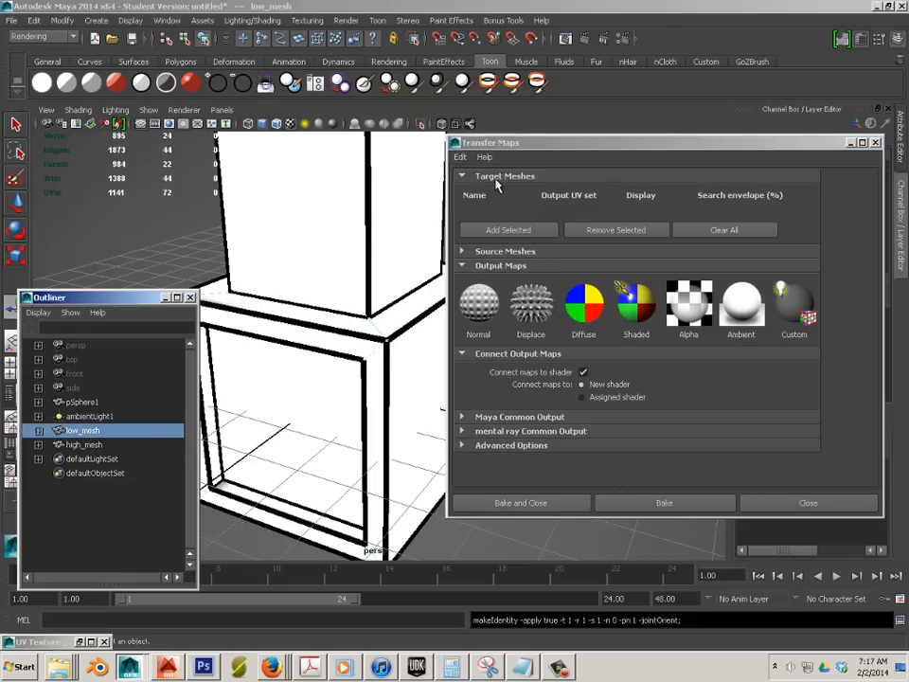
pyautogui.click(509, 229)
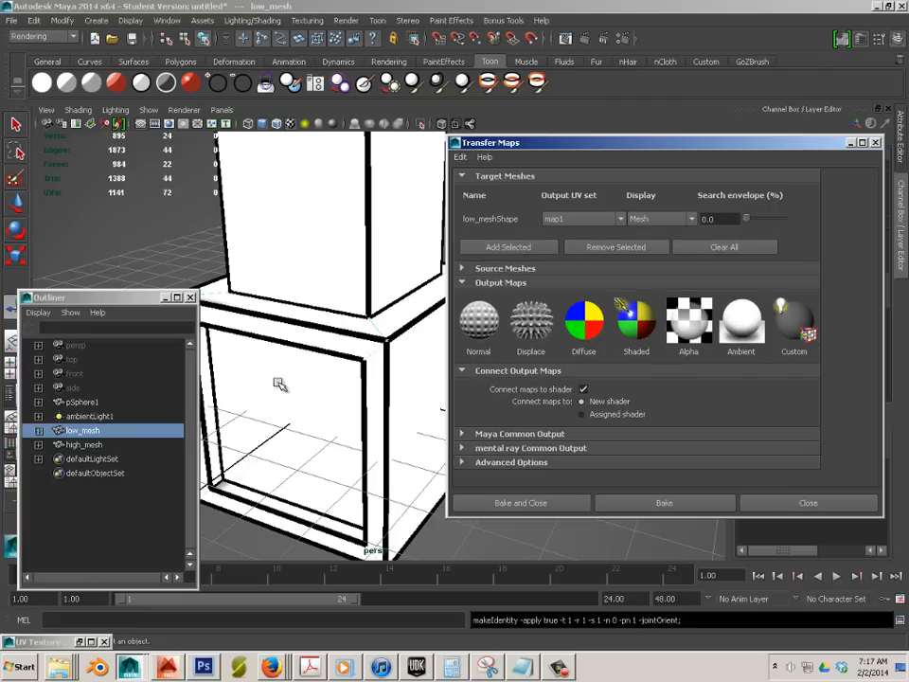
pyautogui.click(83, 445)
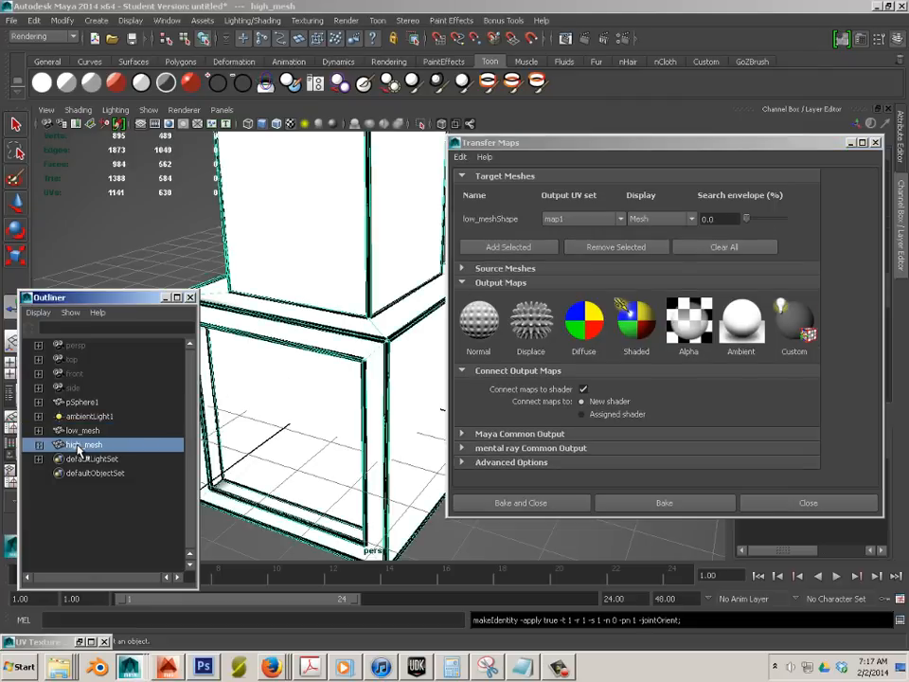
pyautogui.click(480, 266)
pyautogui.click(499, 336)
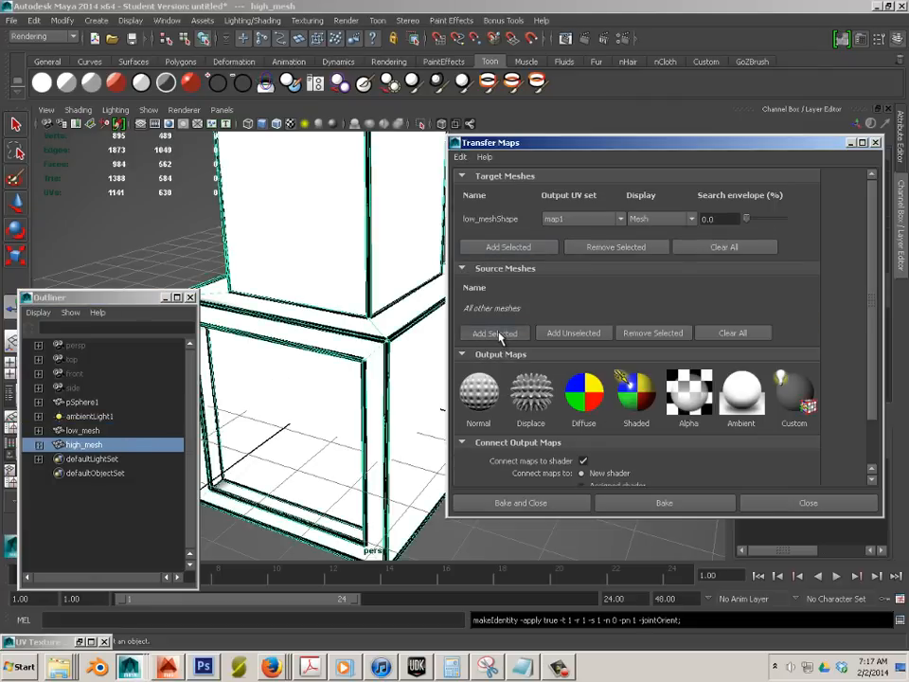
# Add a Diffuse color output map and set the Maya project to the unit 5 folder on the Desktop.
pyautogui.scroll(-2, 533, 334)
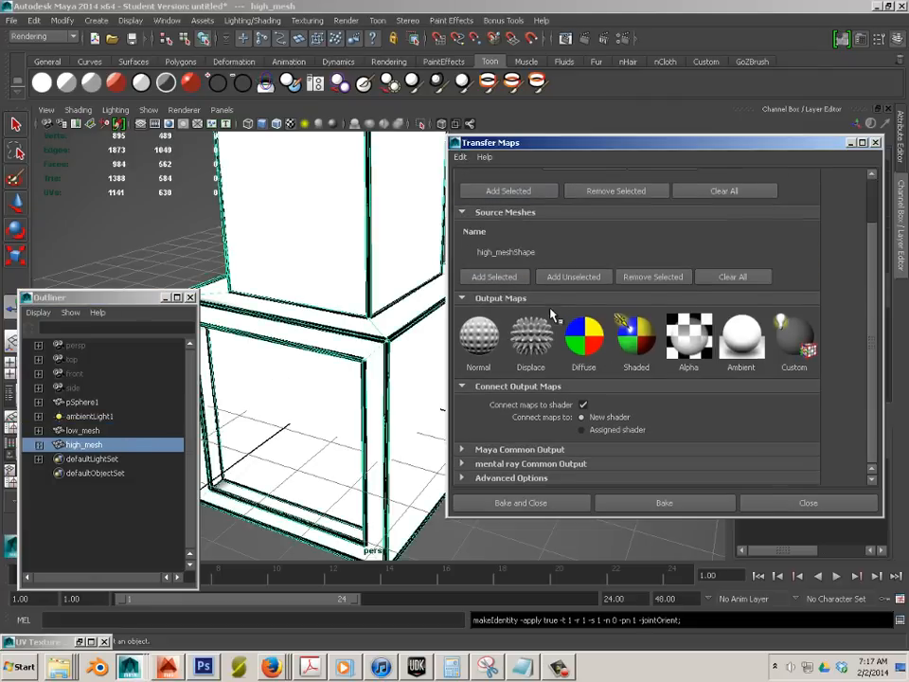
pyautogui.click(596, 343)
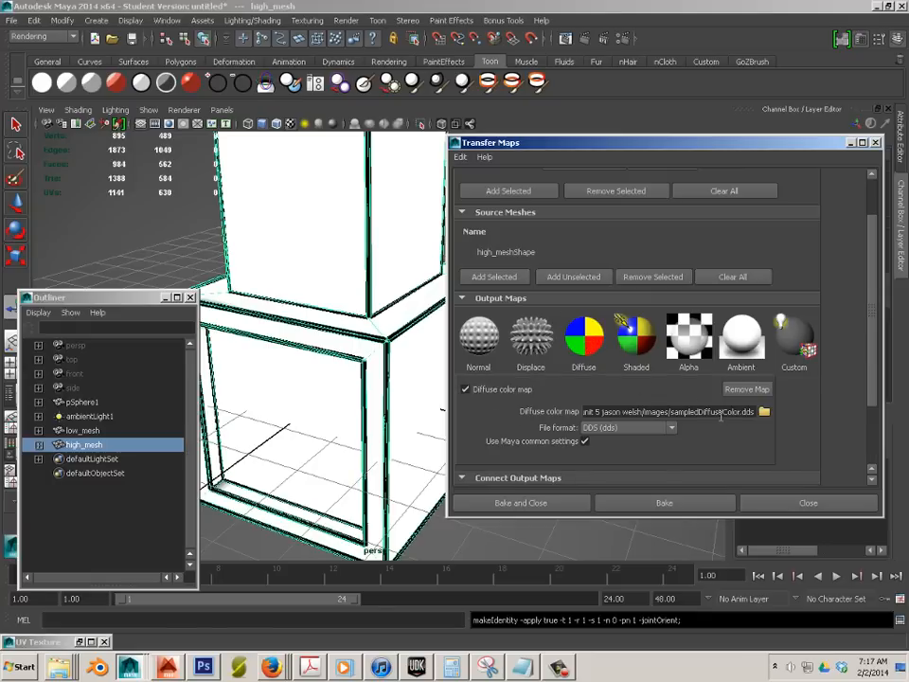
pyautogui.click(14, 20)
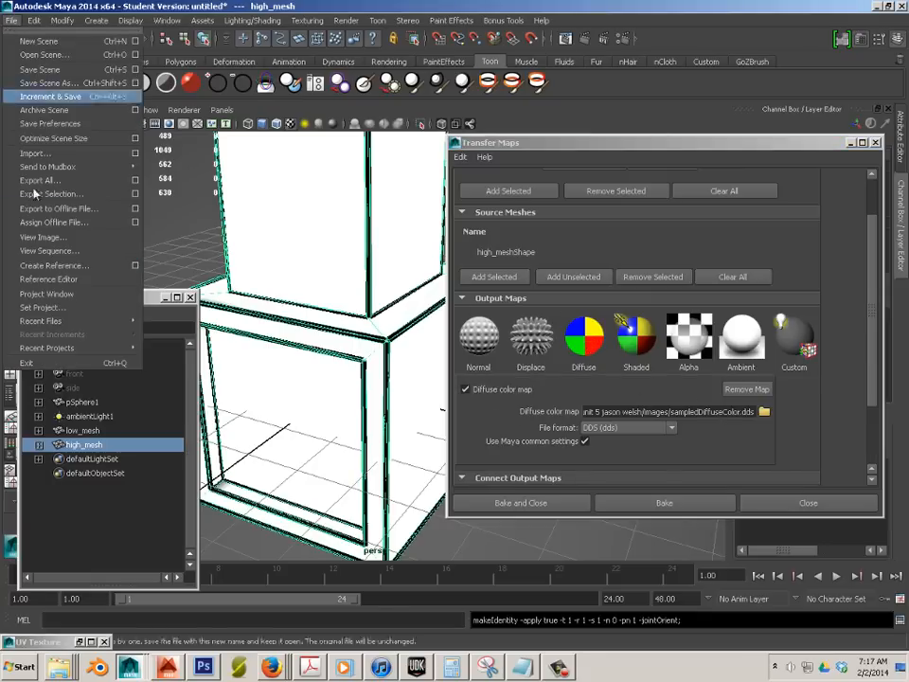
pyautogui.click(71, 309)
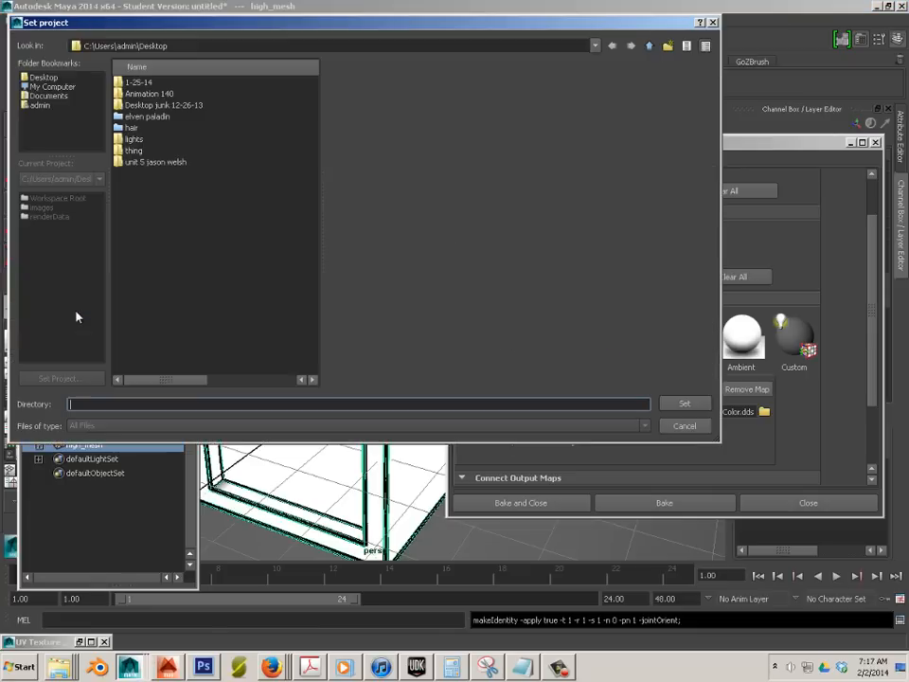
pyautogui.click(160, 163)
pyautogui.click(666, 402)
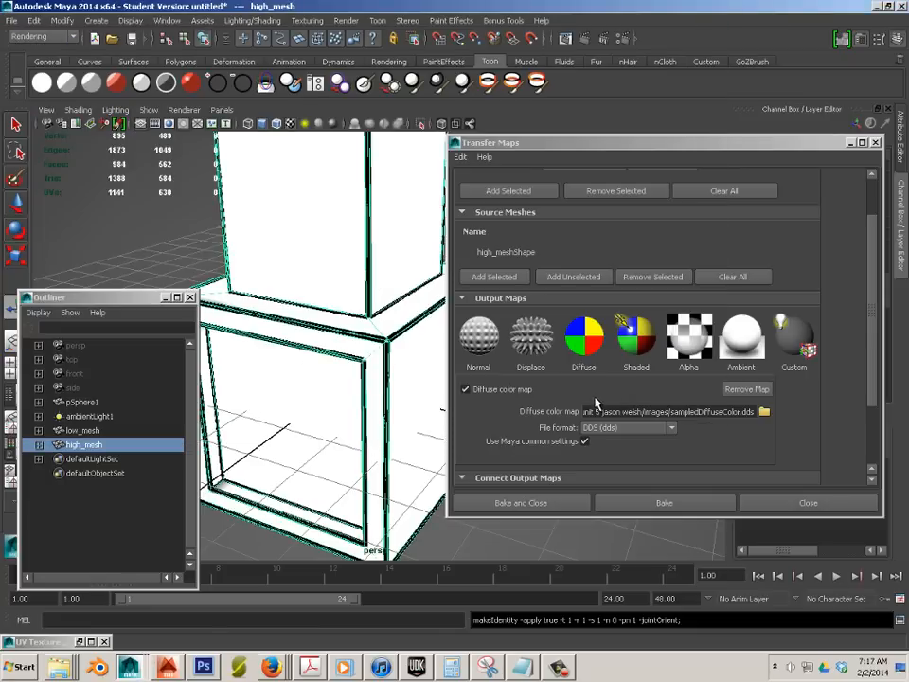
pyautogui.click(630, 428)
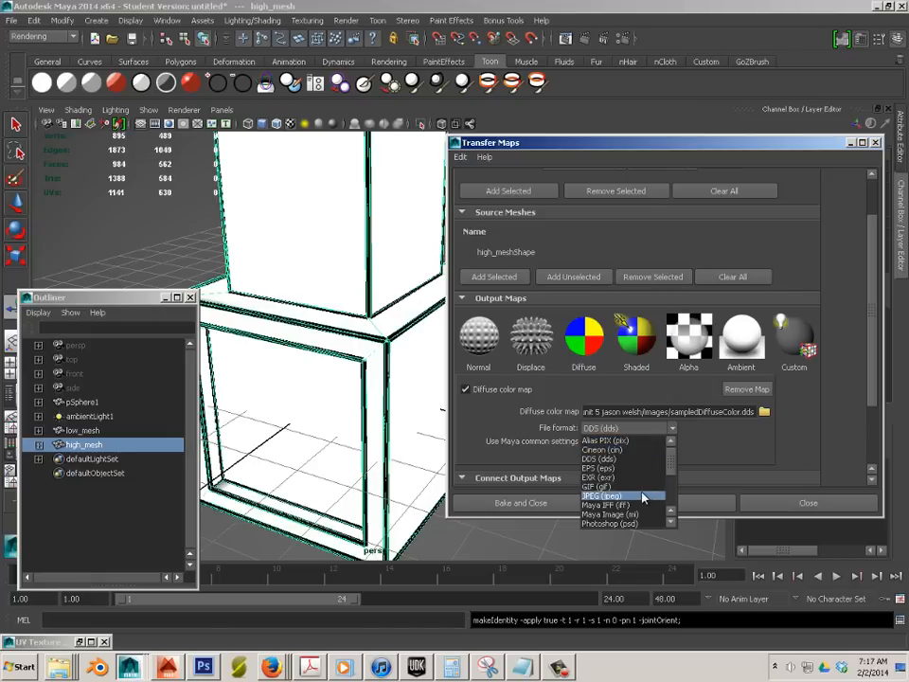
pyautogui.scroll(-4, 639, 488)
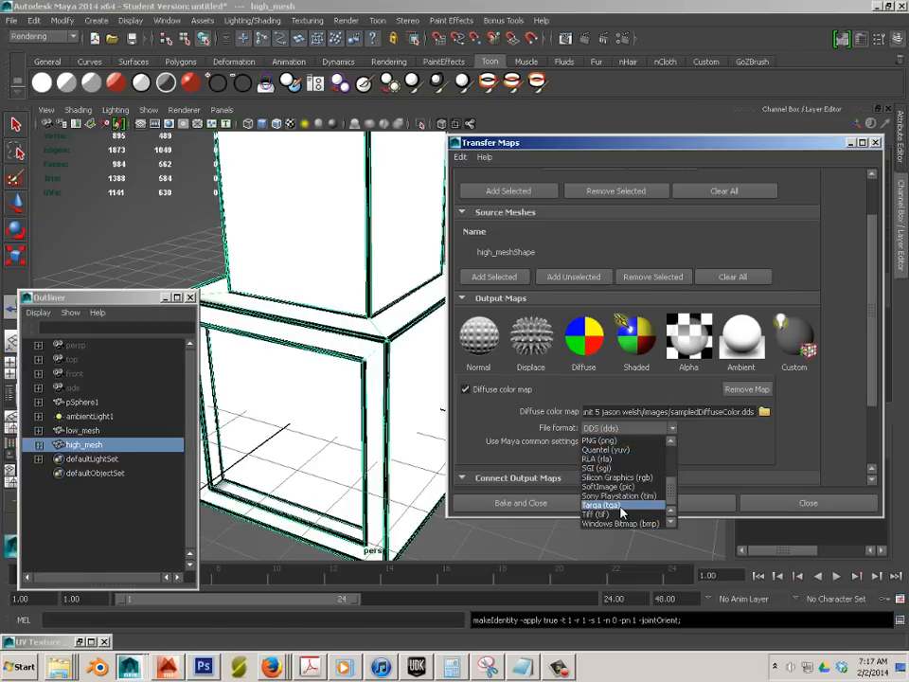
pyautogui.scroll(3, 622, 515)
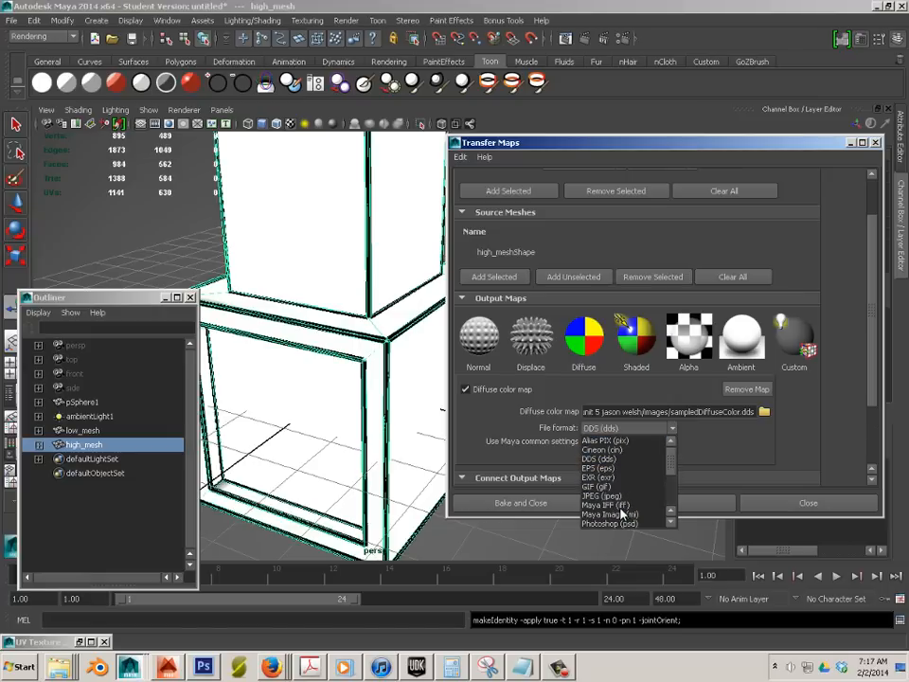
pyautogui.scroll(-3, 622, 515)
pyautogui.scroll(4, 622, 509)
pyautogui.click(736, 454)
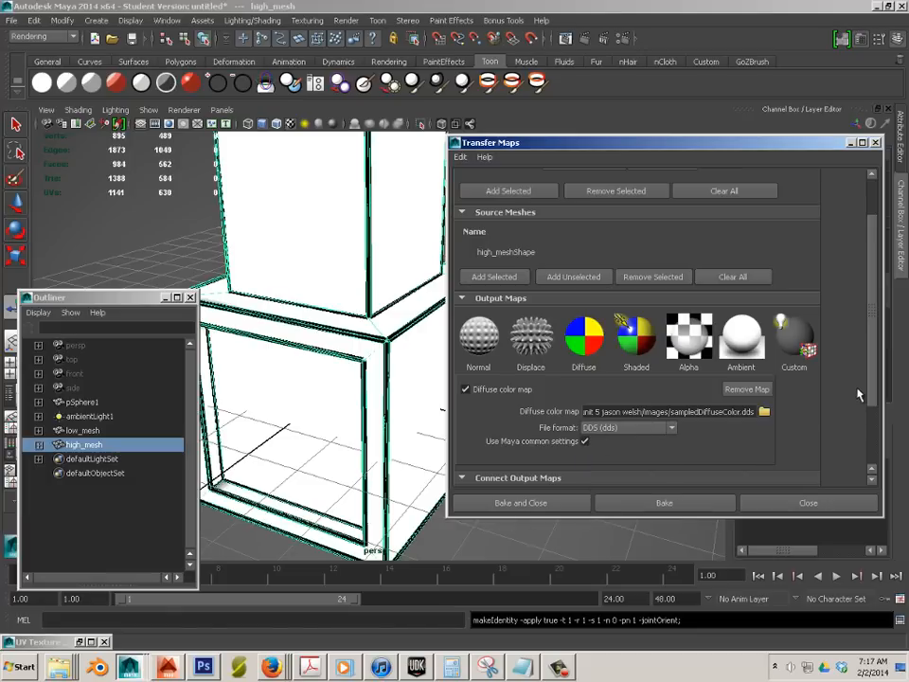
# Set the map width and height to 1024 in the Maya common output settings.
pyautogui.scroll(-3, 869, 384)
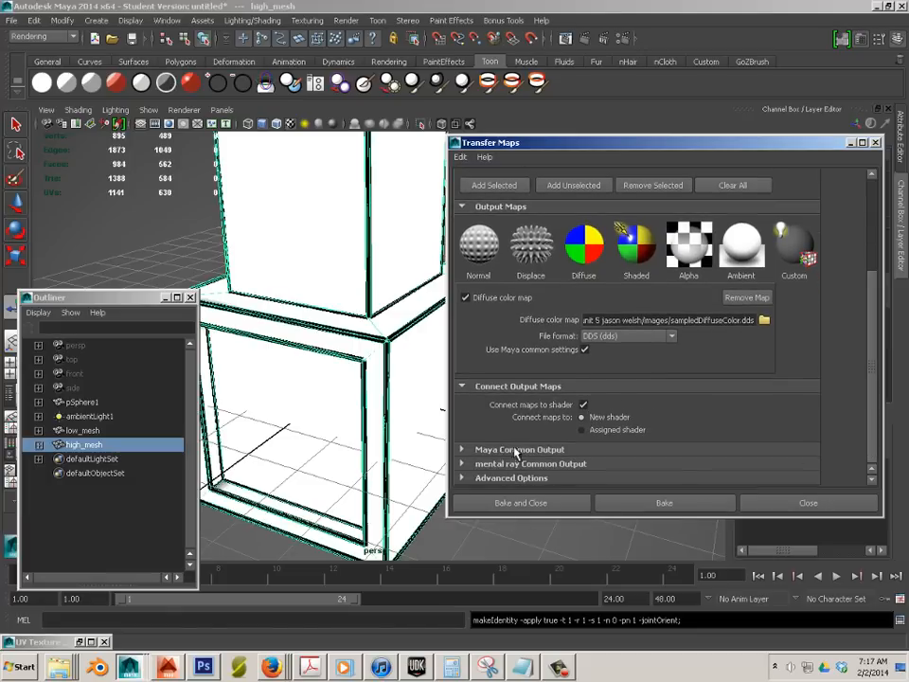
pyautogui.click(462, 450)
pyautogui.scroll(-3, 616, 408)
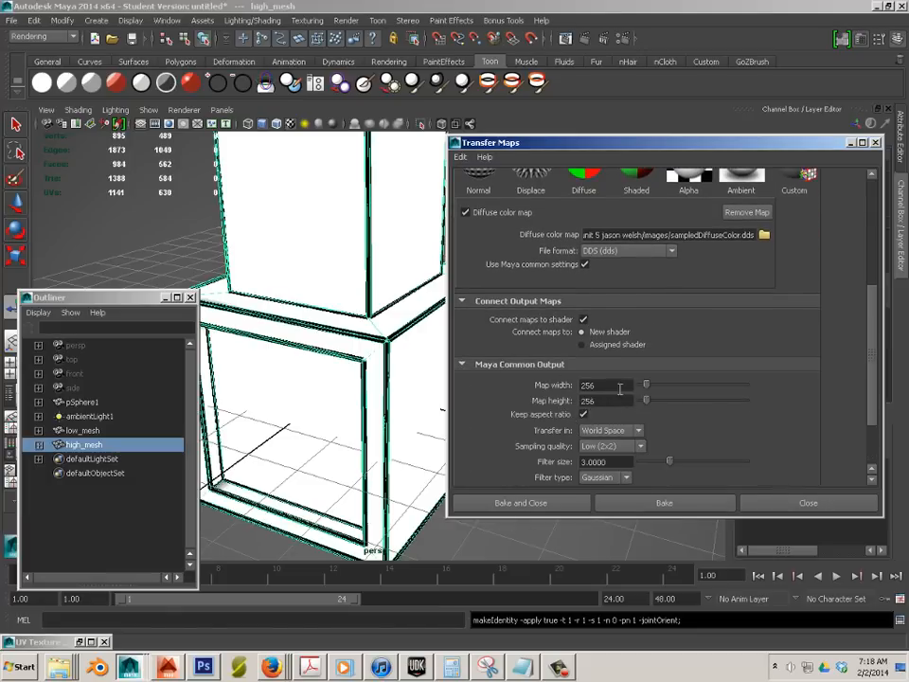
pyautogui.doubleClick(589, 386)
pyautogui.press('Tab')
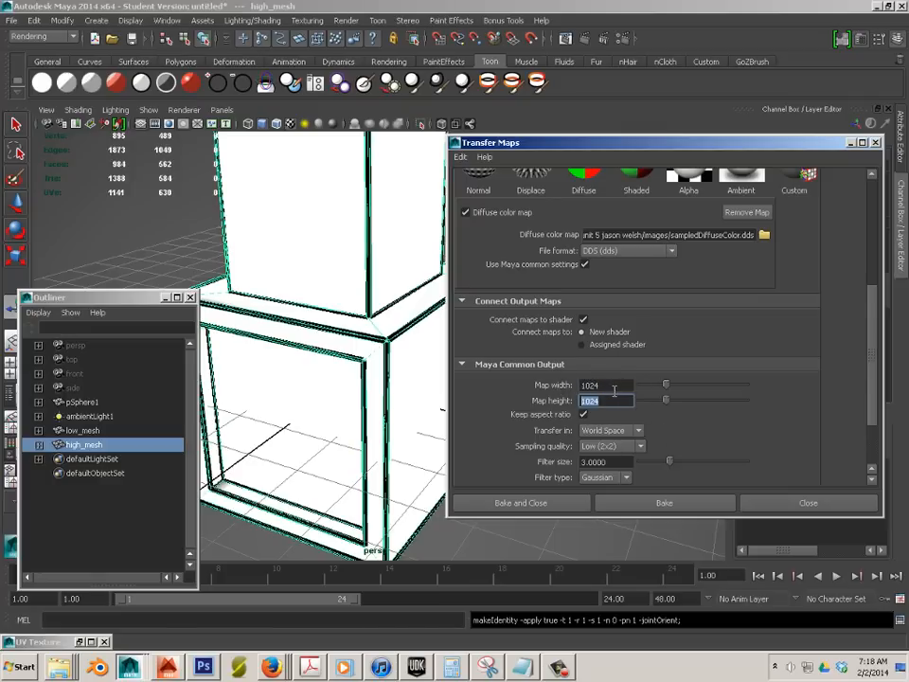
pyautogui.scroll(-2, 614, 391)
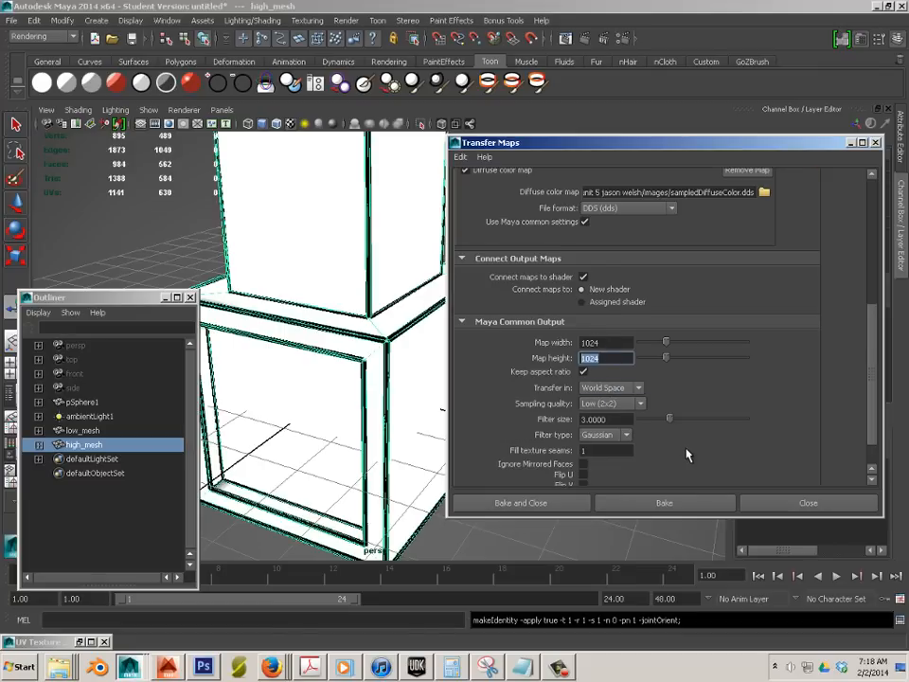
pyautogui.scroll(-2, 875, 392)
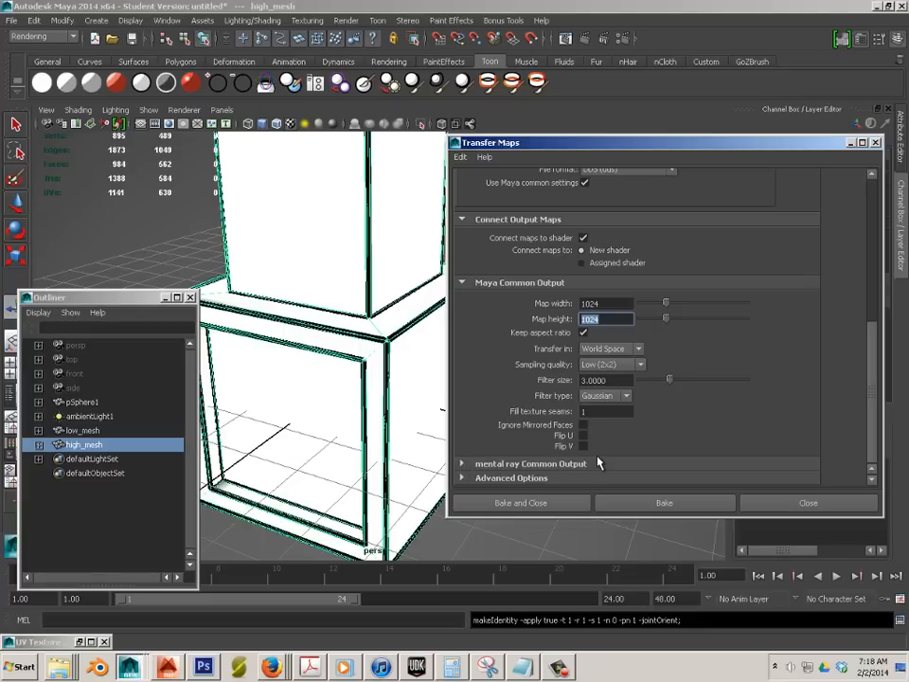
# Scale low_mesh down uniformly to about 0.996.
pyautogui.scroll(15, 701, 407)
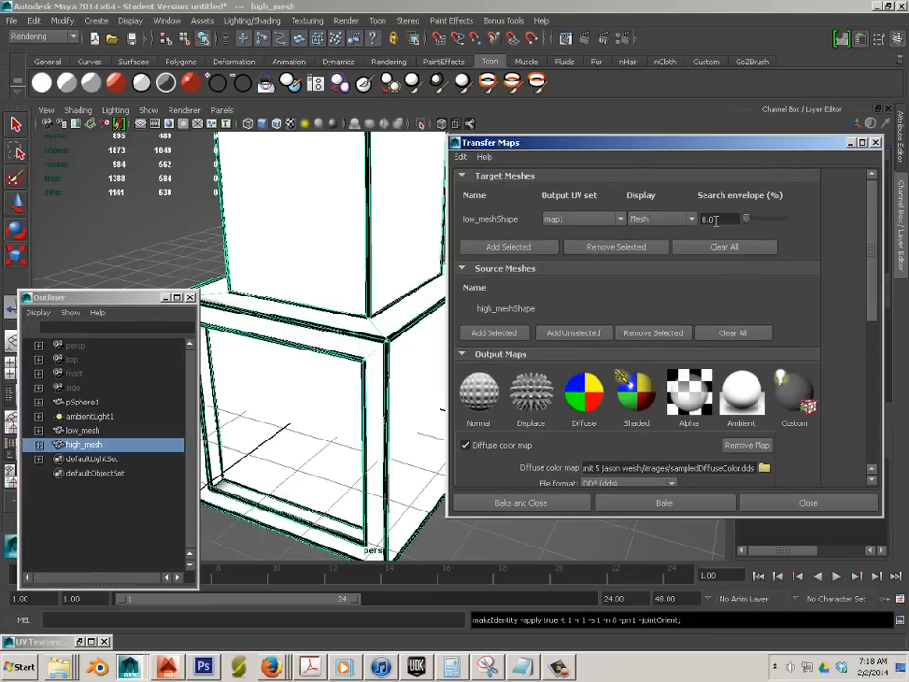
pyautogui.click(78, 431)
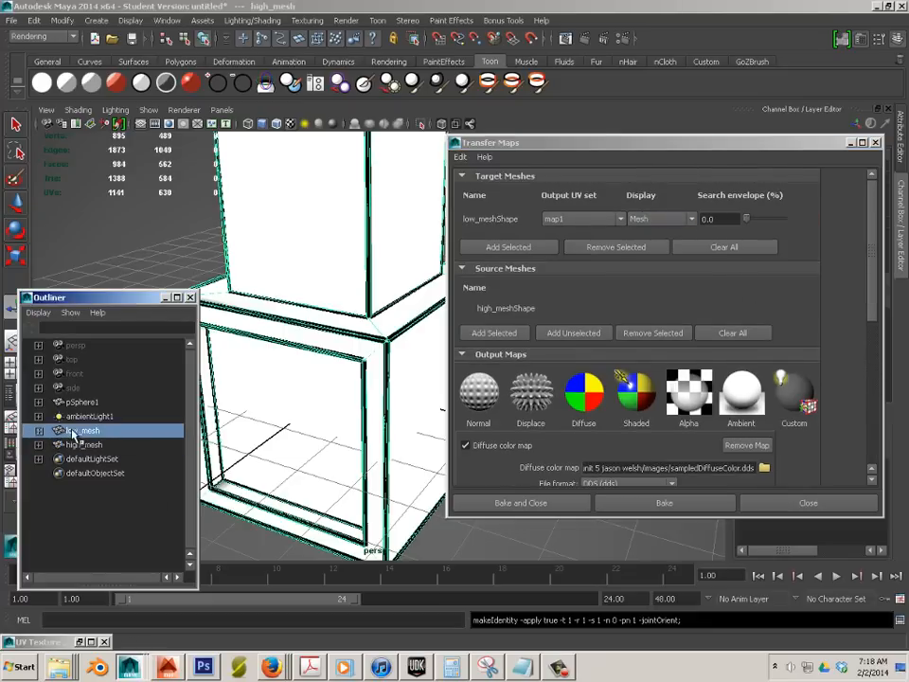
pyautogui.click(14, 256)
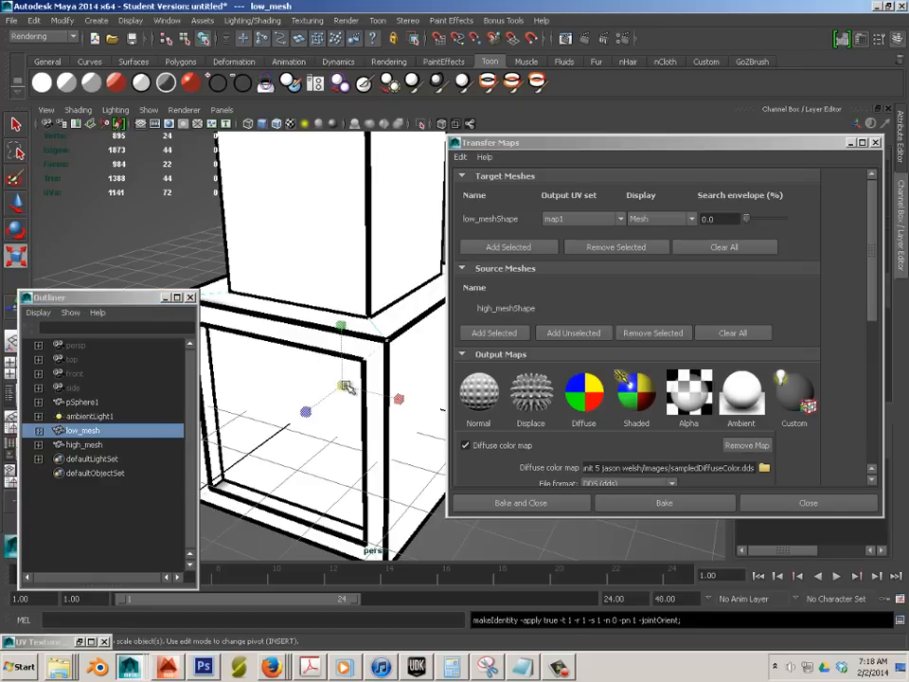
pyautogui.moveTo(347, 389); pyautogui.dragTo(346, 387)
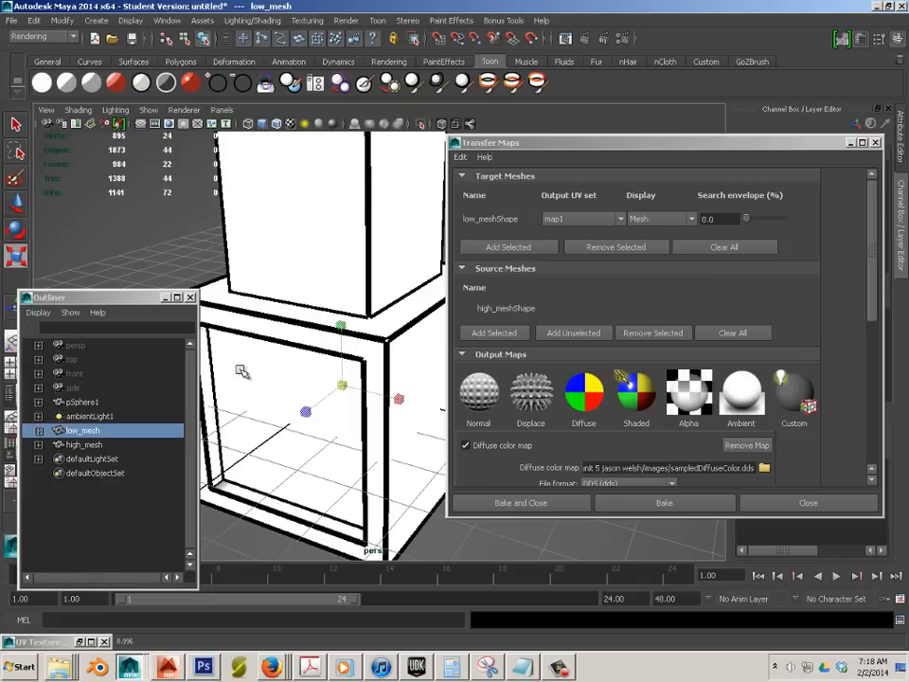
# Display the low_mesh target as Envelope and raise its search envelope to 7.7%.
pyautogui.click(674, 221)
pyautogui.click(653, 241)
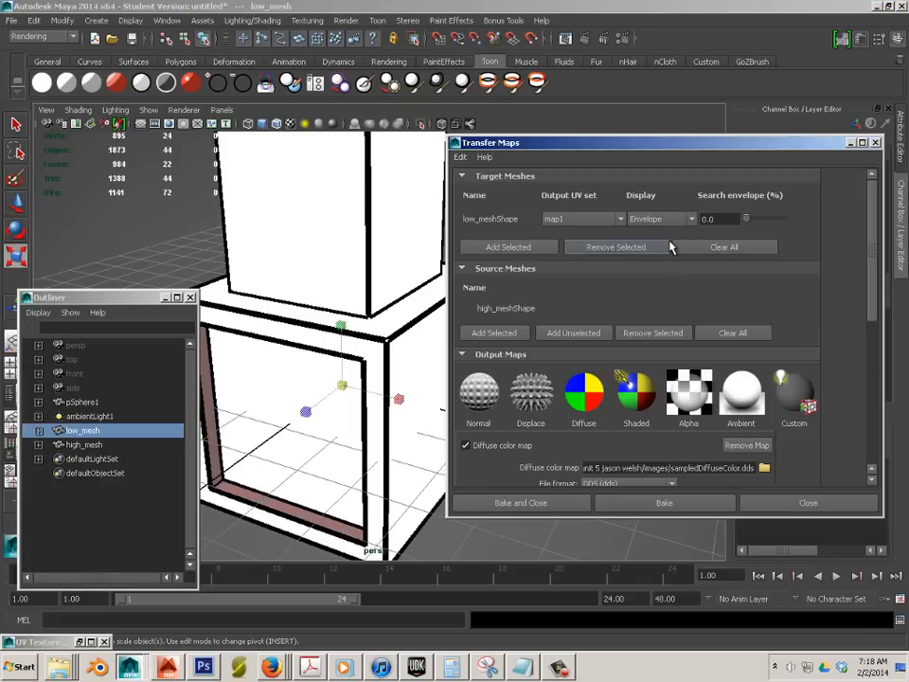
pyautogui.moveTo(747, 223); pyautogui.dragTo(750, 222)
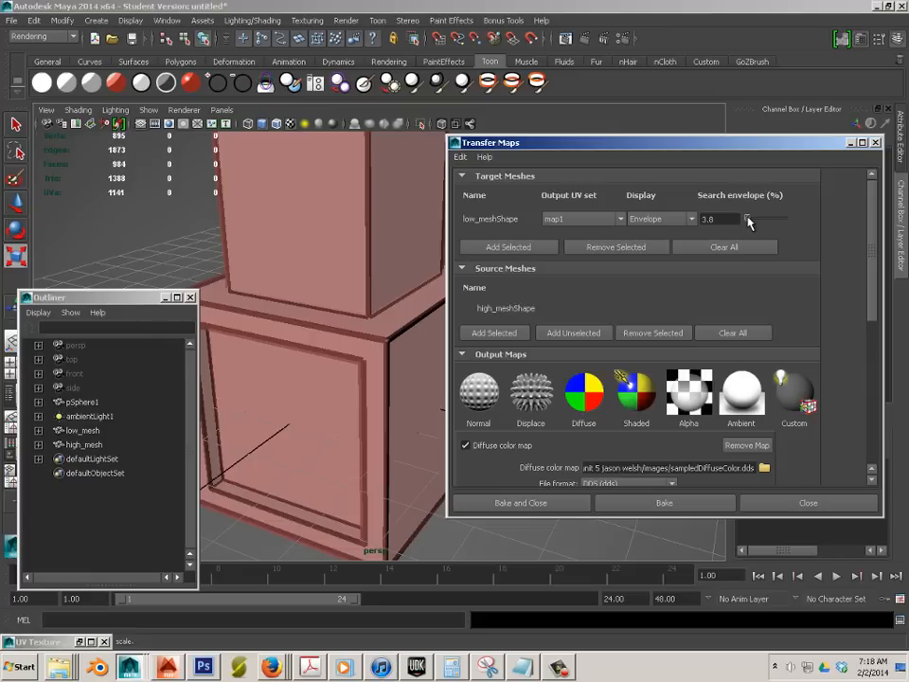
pyautogui.moveTo(748, 221); pyautogui.dragTo(748, 221)
pyautogui.moveTo(642, 163); pyautogui.dragTo(816, 188)
pyautogui.keyDown('alt'); pyautogui.moveTo(615, 284); pyautogui.dragTo(578, 327); pyautogui.keyUp('alt')
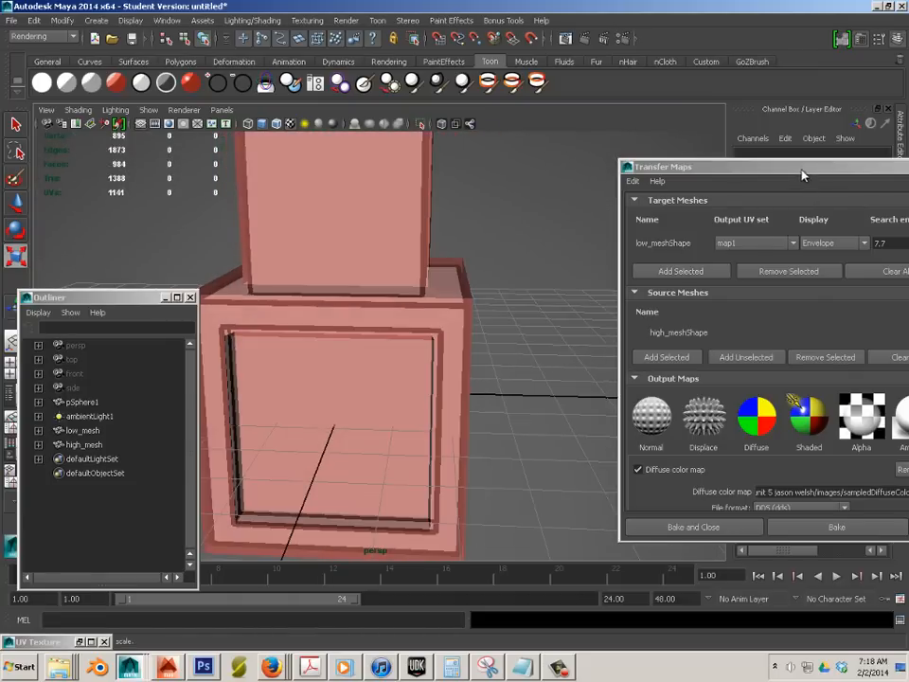
# Try a search envelope of 5% for low_mesh and check how it covers the outlines.
pyautogui.moveTo(802, 172); pyautogui.dragTo(666, 167)
pyautogui.doubleClick(753, 238)
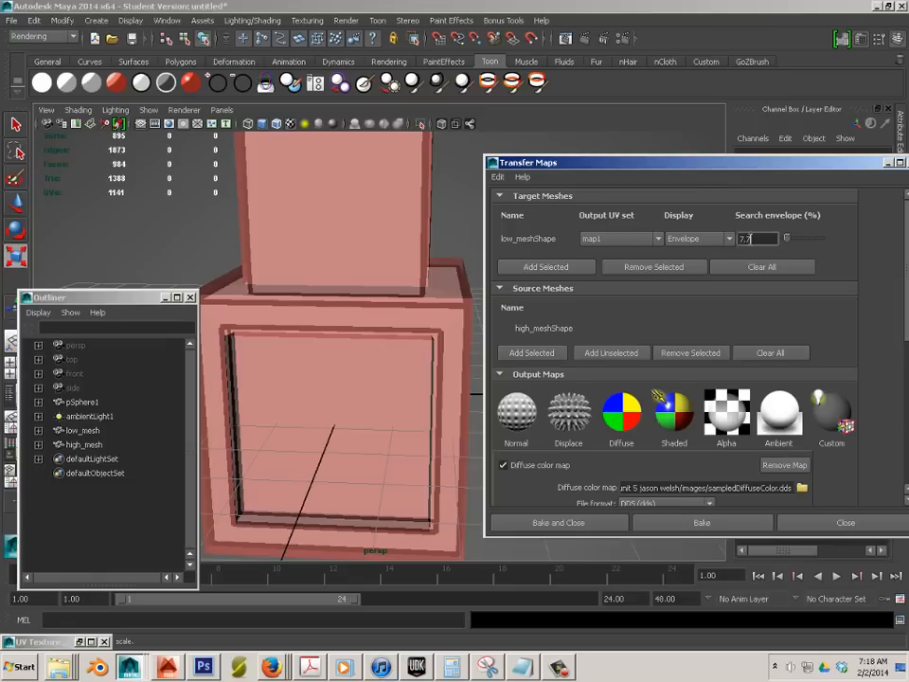
pyautogui.write('5')
pyautogui.keyDown('alt'); pyautogui.moveTo(317, 299); pyautogui.dragTo(367, 390); pyautogui.keyUp('alt')
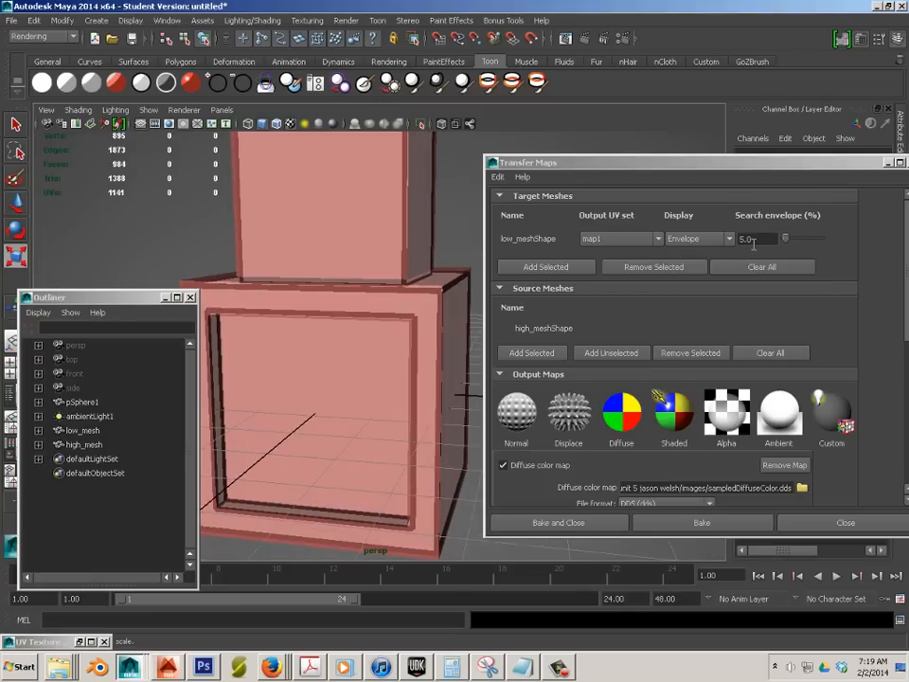
# Test a 4% search envelope on low_mesh against the outlines, and refine it to 4.5%.
pyautogui.click(756, 239)
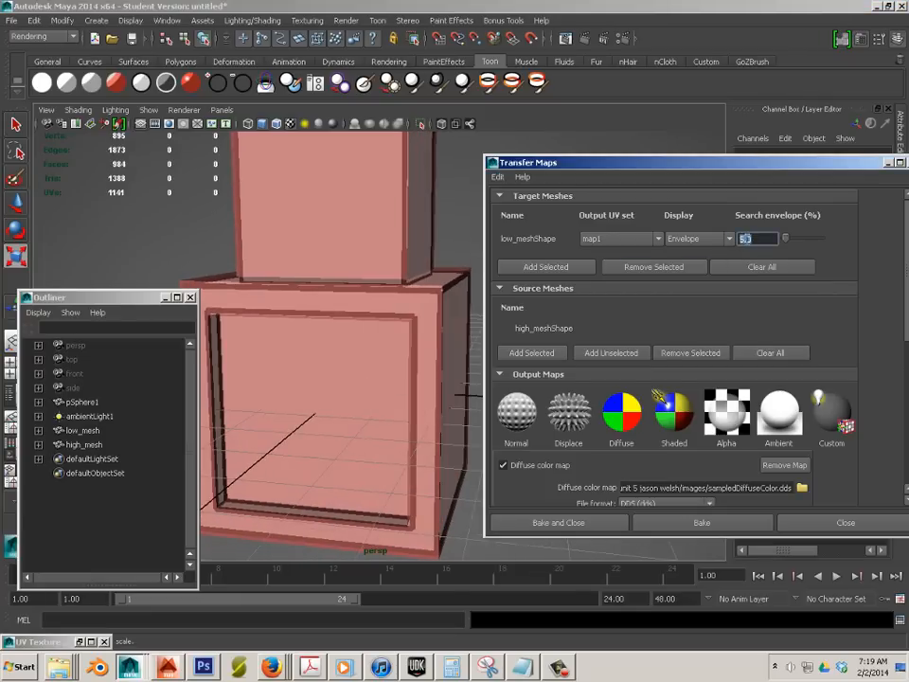
pyautogui.write('4')
pyautogui.press('Return')
pyautogui.keyDown('alt'); pyautogui.moveTo(446, 388); pyautogui.dragTo(396, 382); pyautogui.keyUp('alt')
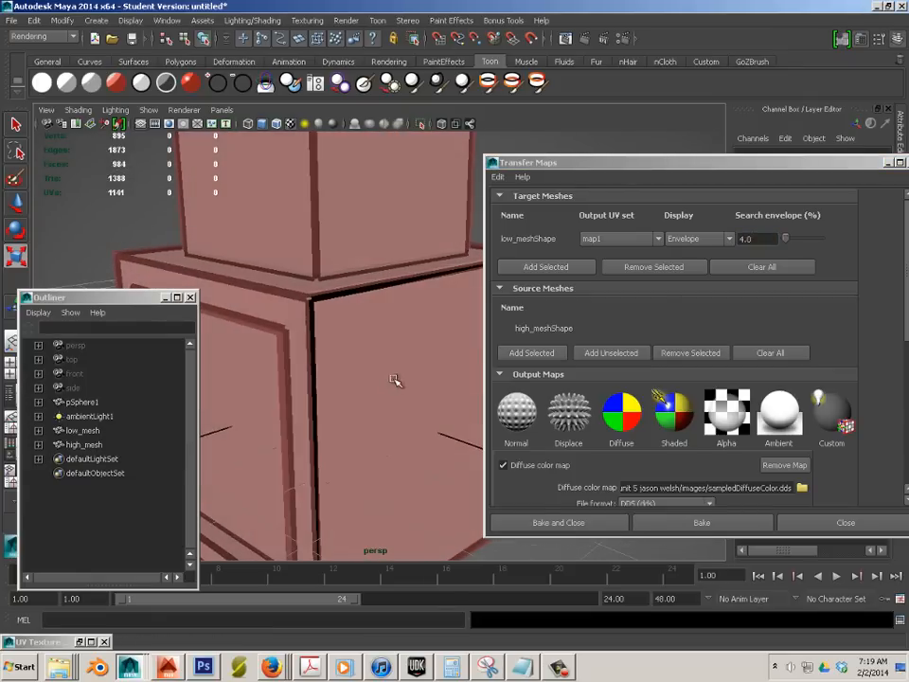
pyautogui.moveTo(759, 239); pyautogui.dragTo(727, 241)
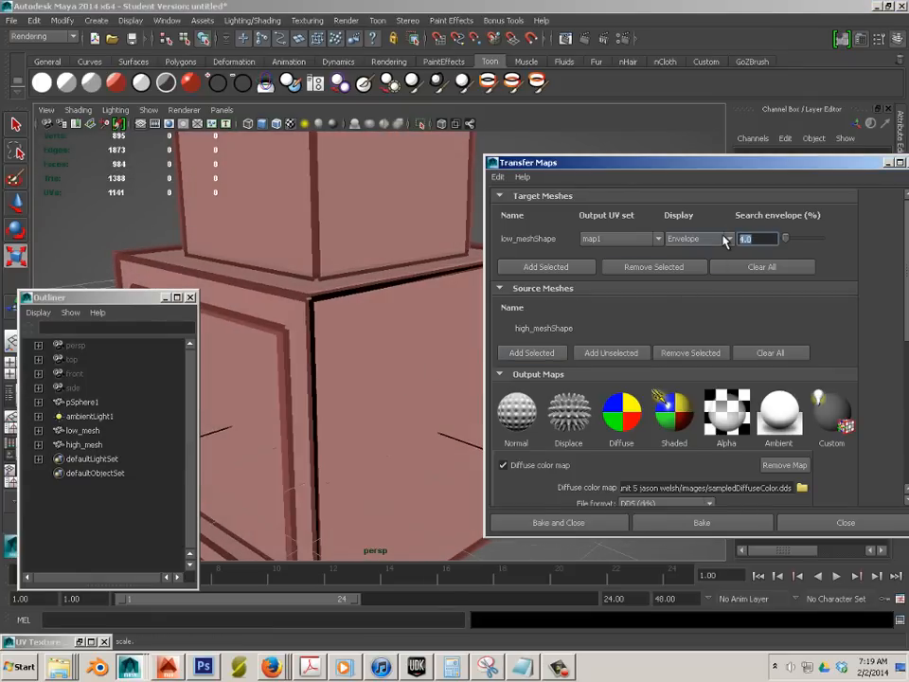
pyautogui.press('Return')
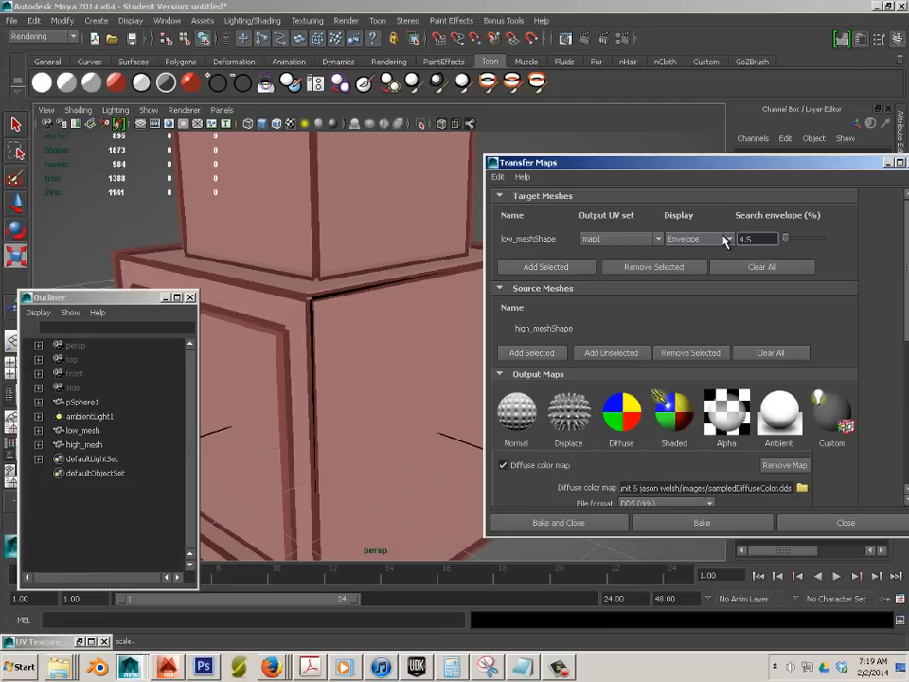
# Set the search envelope of low_mesh to 5% and inspect its coverage of the outlines around the mesh.
pyautogui.moveTo(754, 240); pyautogui.dragTo(720, 244)
pyautogui.press('Return')
pyautogui.keyDown('alt'); pyautogui.moveTo(283, 347); pyautogui.dragTo(339, 351); pyautogui.keyUp('alt')
pyautogui.keyDown('alt'); pyautogui.moveTo(322, 350); pyautogui.dragTo(245, 351, button='right'); pyautogui.keyUp('alt')
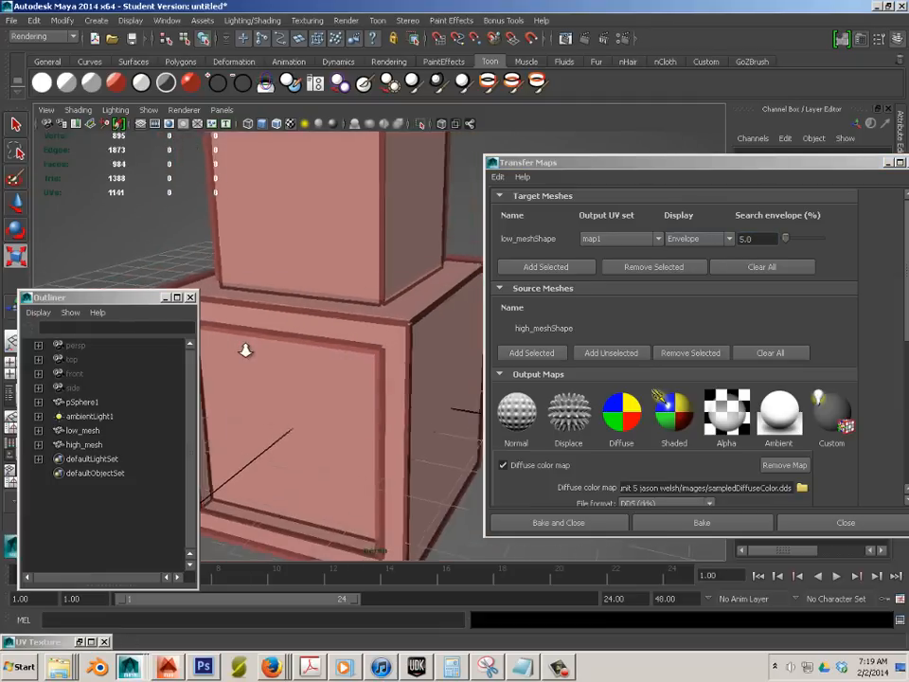
pyautogui.keyDown('alt'); pyautogui.moveTo(246, 351); pyautogui.dragTo(327, 322); pyautogui.keyUp('alt')
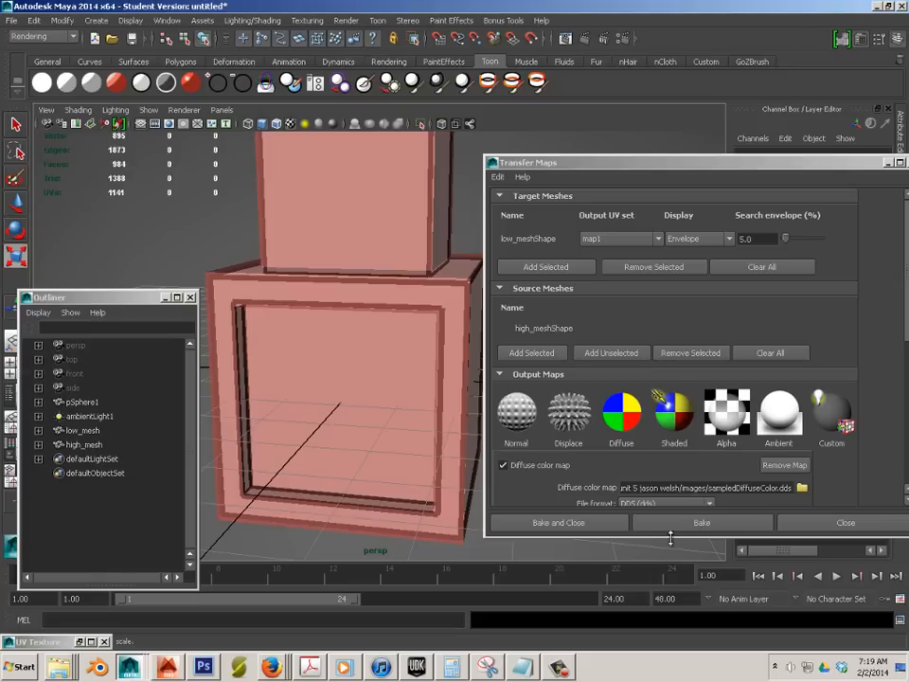
# Save the scene as a Maya Binary file named save in the unit 5 project folder on the Desktop.
pyautogui.click(11, 20)
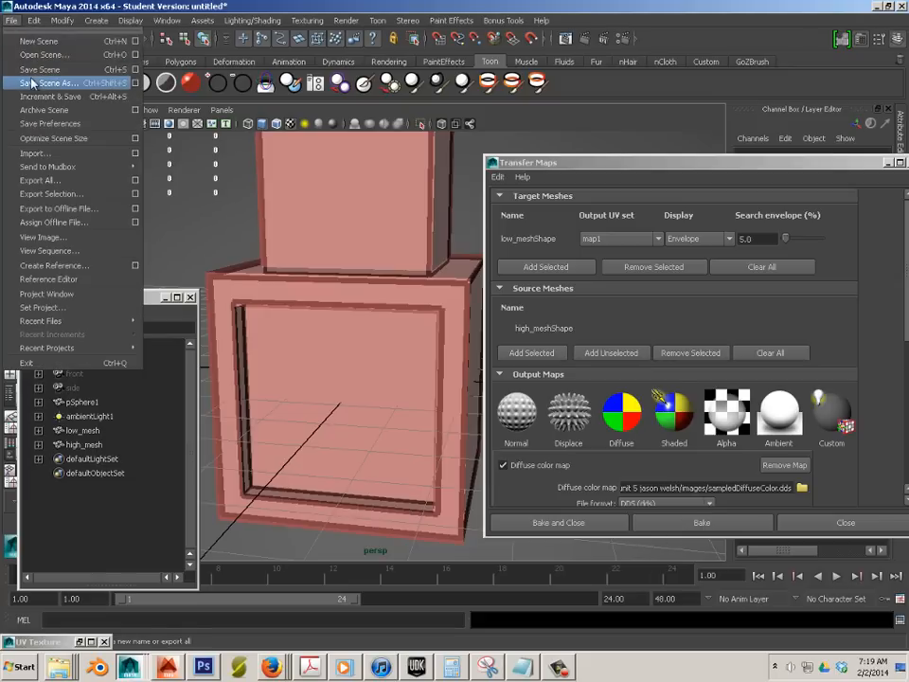
pyautogui.click(47, 83)
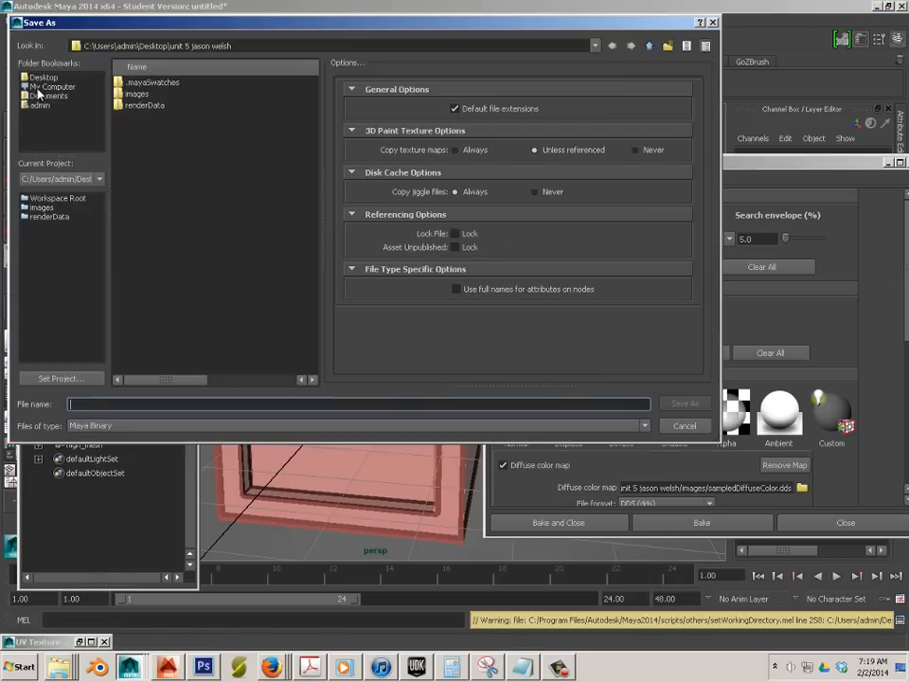
pyautogui.click(39, 78)
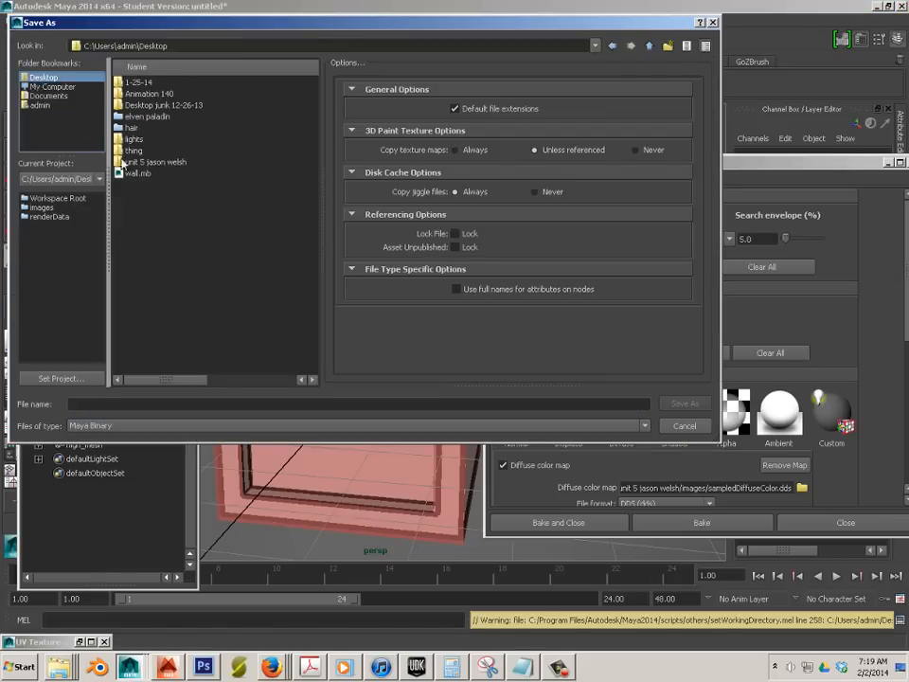
pyautogui.doubleClick(141, 162)
pyautogui.click(156, 405)
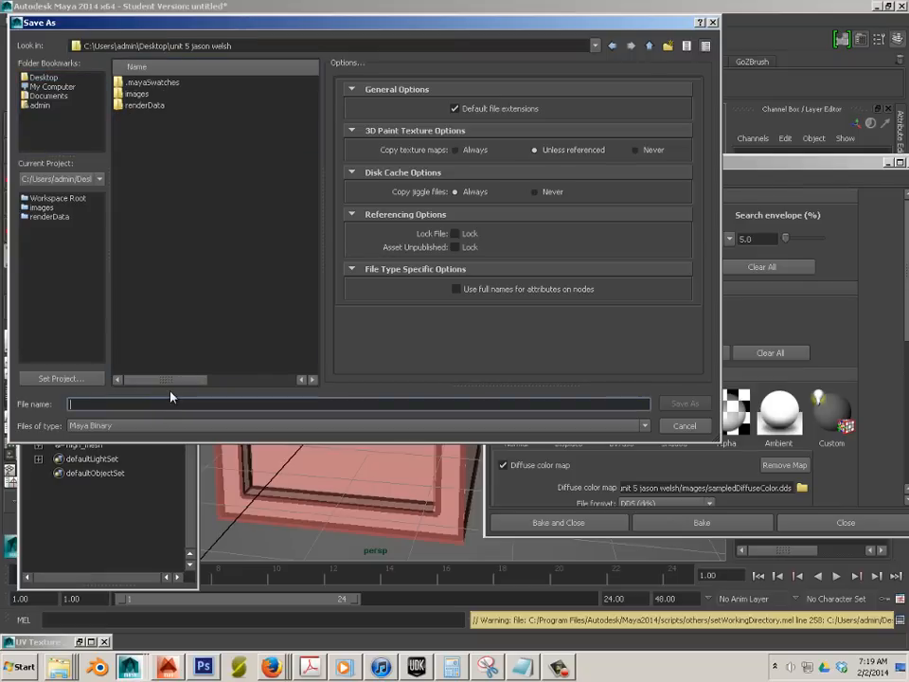
pyautogui.write('crate')
pyautogui.press('Return')
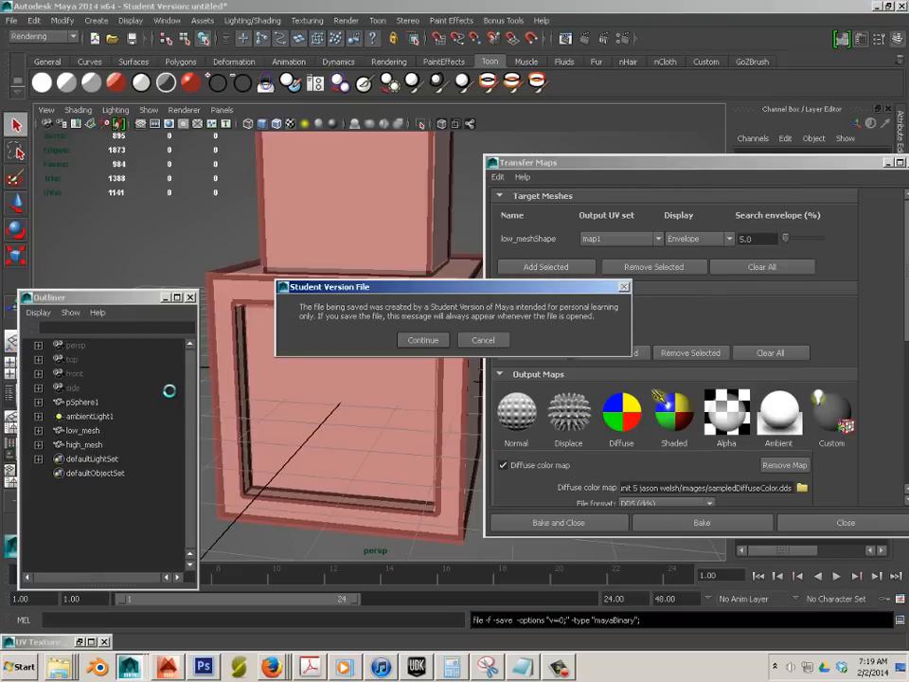
pyautogui.click(417, 341)
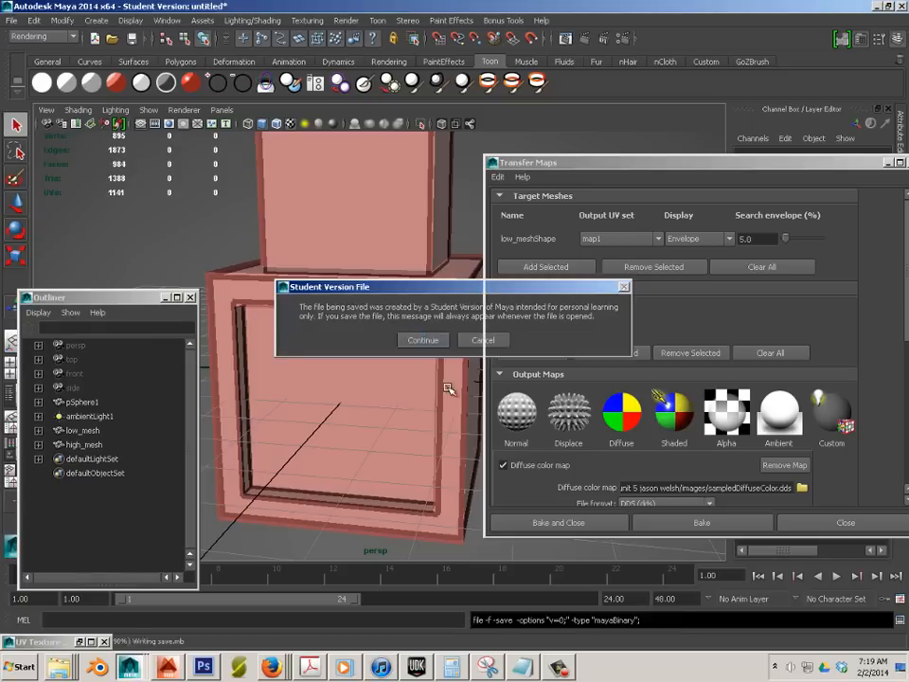
# Bake the diffuse color map onto low_mesh, and put high_mesh in a new hidden display layer.
pyautogui.click(686, 527)
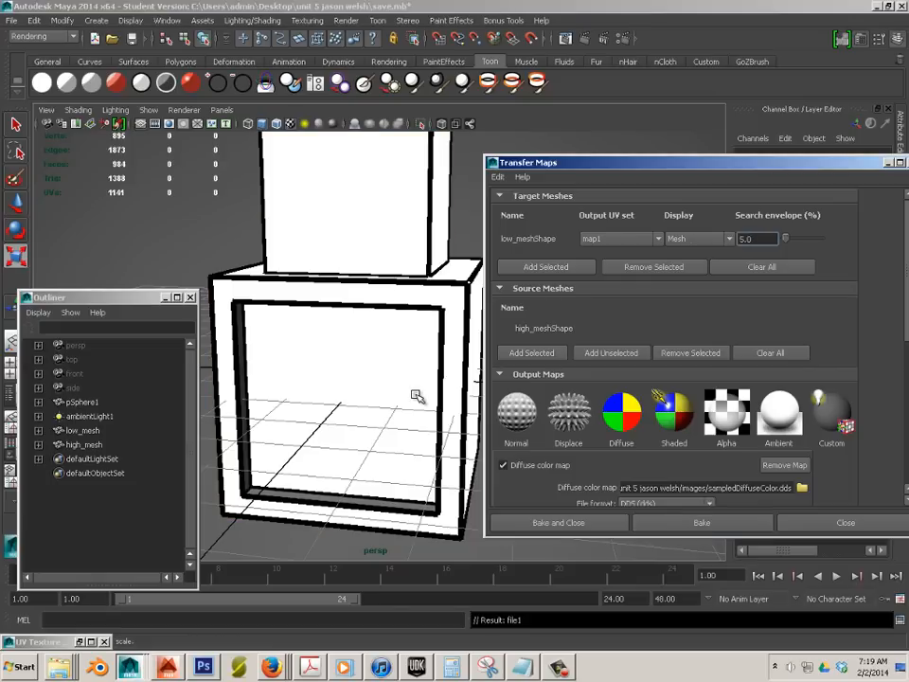
pyautogui.click(63, 435)
pyautogui.click(76, 443)
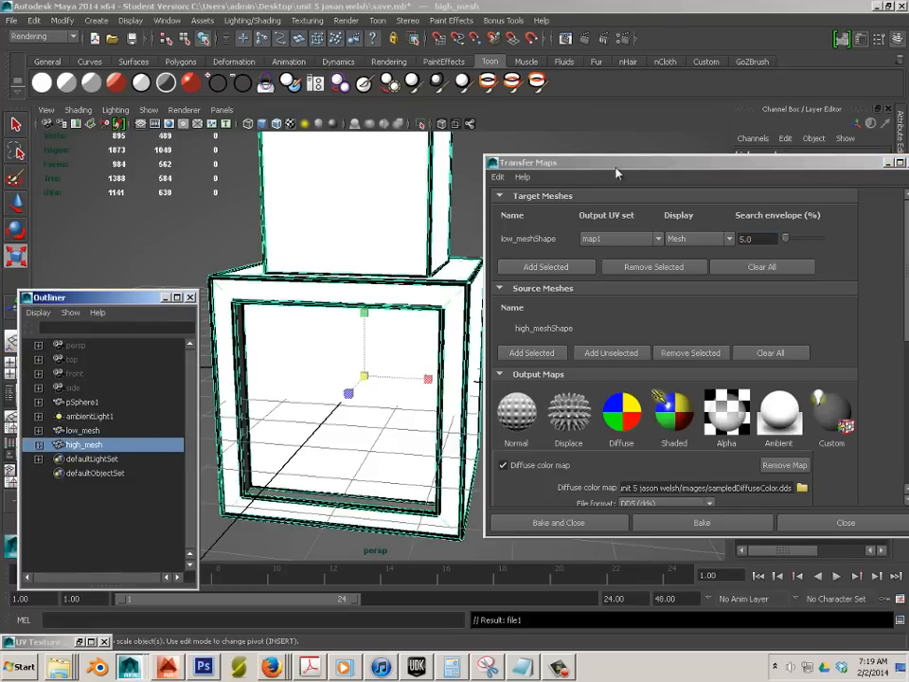
pyautogui.moveTo(674, 165); pyautogui.dragTo(908, 164)
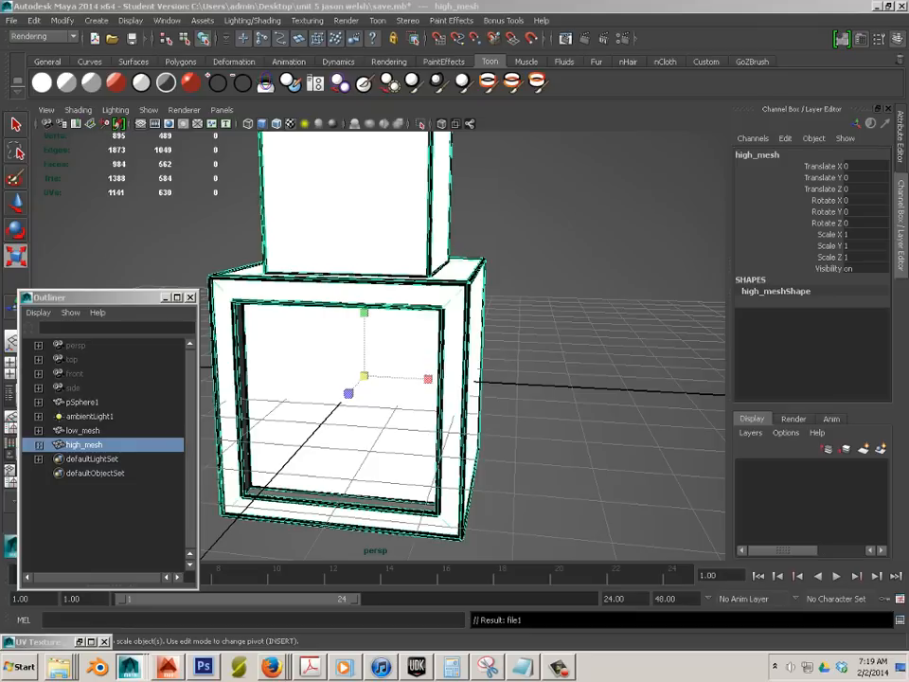
pyautogui.click(881, 448)
pyautogui.click(748, 468)
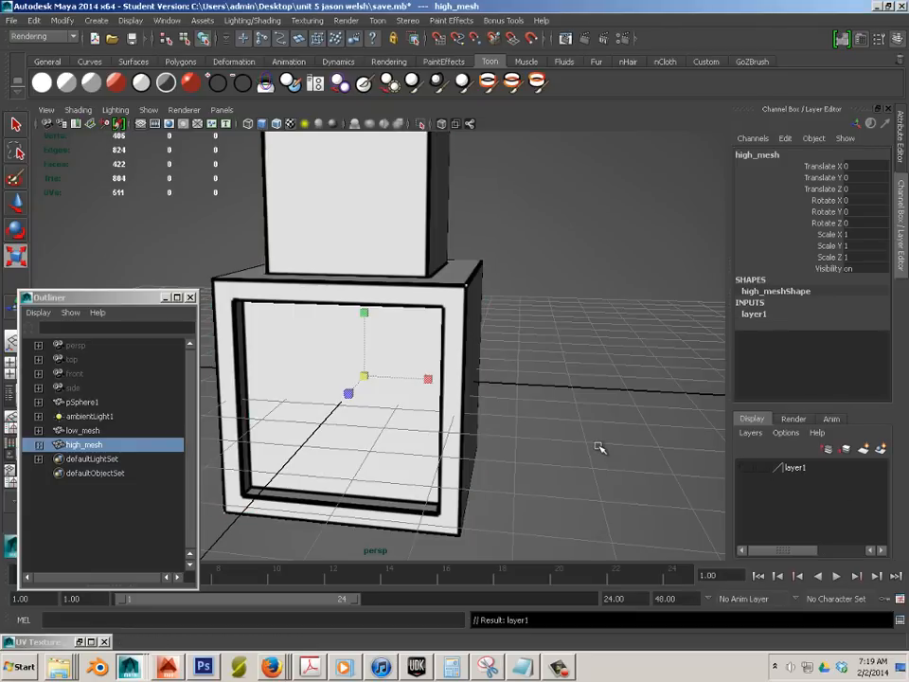
# Examine the baked outlines on low_mesh up close, especially at the front corner of the lower box.
pyautogui.click(332, 282)
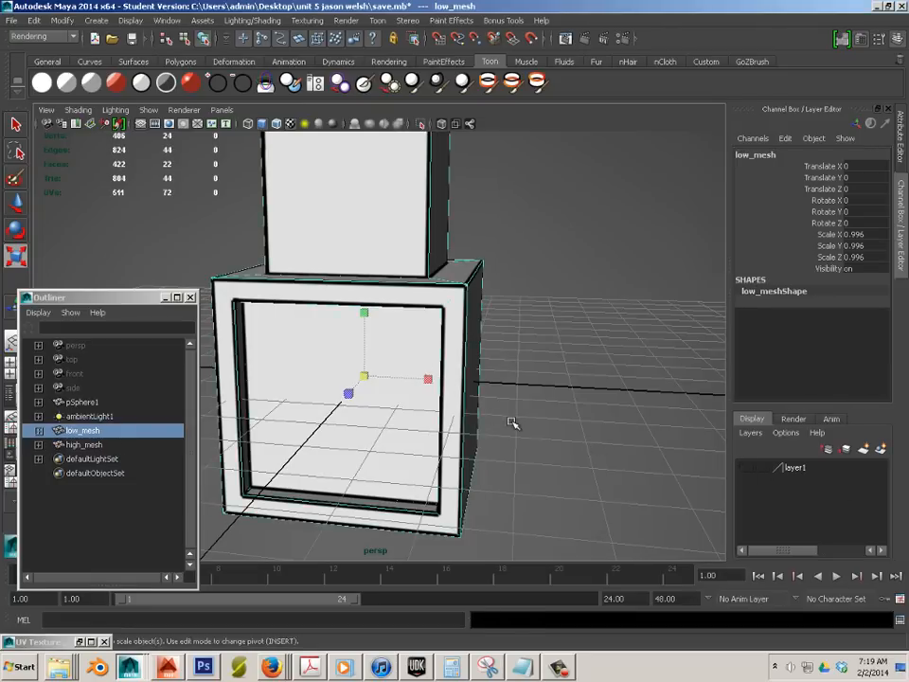
pyautogui.keyDown('alt'); pyautogui.moveTo(562, 396); pyautogui.dragTo(498, 406); pyautogui.keyUp('alt')
pyautogui.click(541, 375)
pyautogui.keyDown('alt'); pyautogui.moveTo(542, 375); pyautogui.dragTo(483, 372); pyautogui.keyUp('alt')
pyautogui.scroll(10, 483, 373)
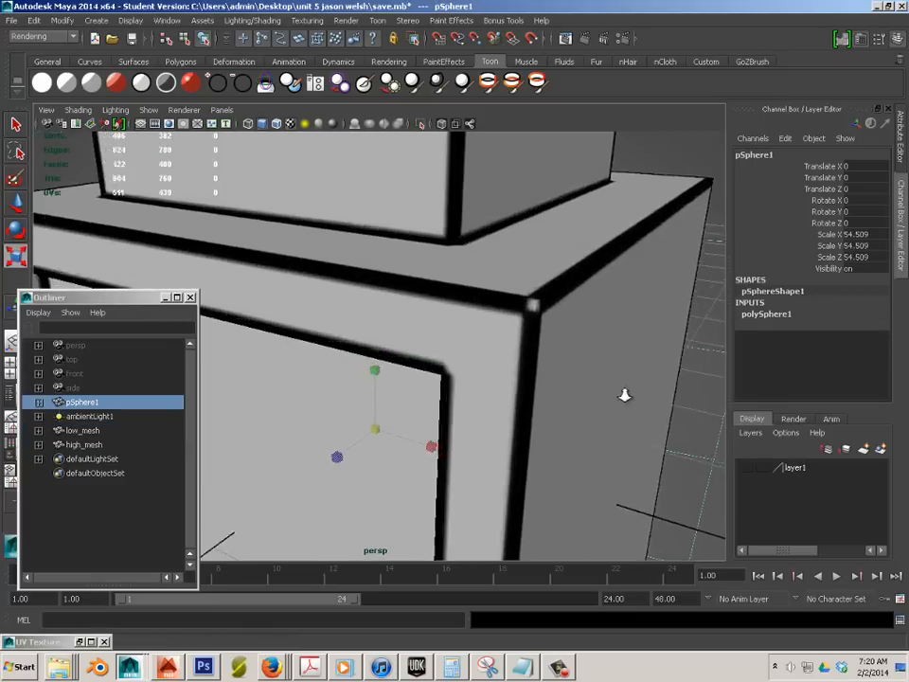
pyautogui.keyDown('alt'); pyautogui.moveTo(624, 395); pyautogui.dragTo(522, 359); pyautogui.keyUp('alt')
pyautogui.click(549, 379)
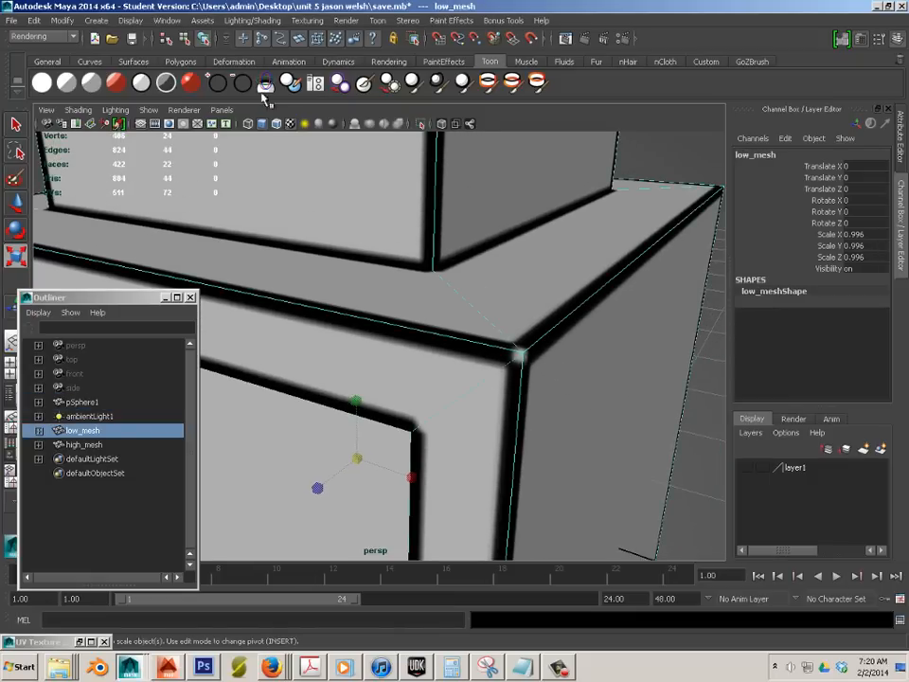
# Examine the baked map against low_mesh's UV shells in the UV Texture Editor, focusing on the framed shell's outer corner.
pyautogui.click(66, 21)
pyautogui.moveTo(154, 21)
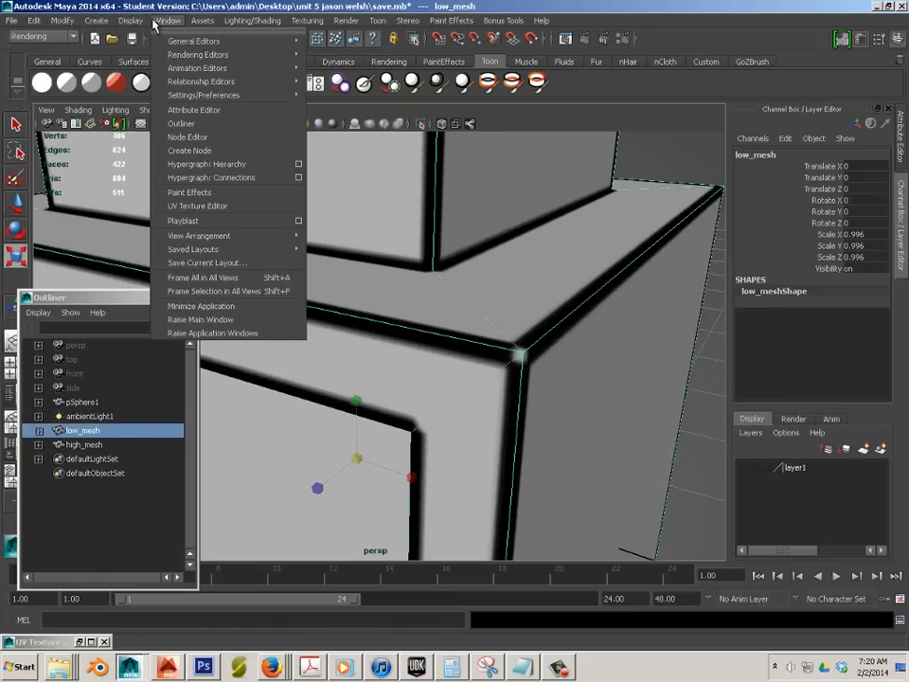
pyautogui.click(185, 205)
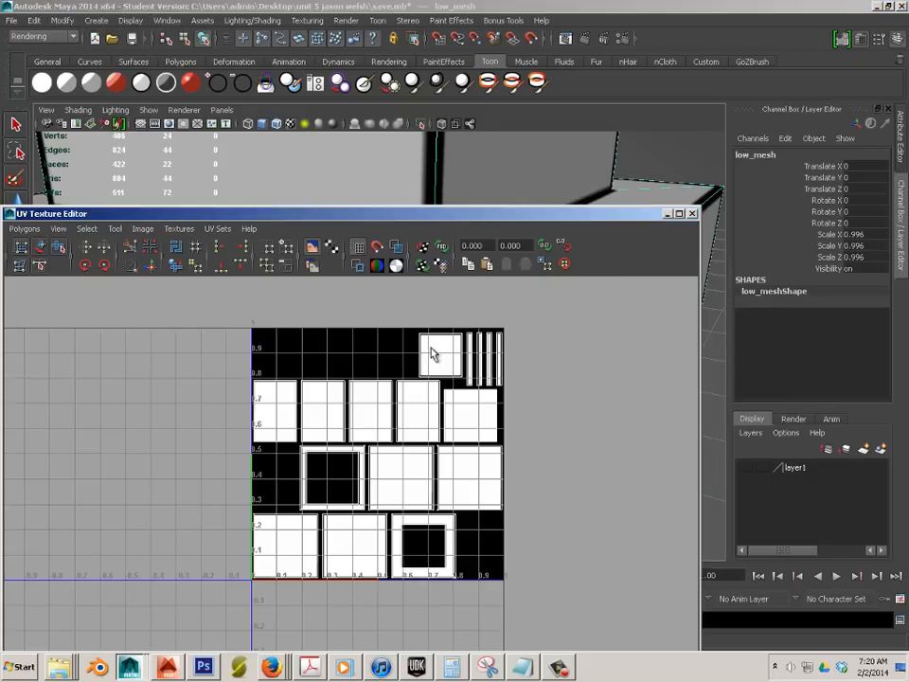
pyautogui.scroll(10, 431, 353)
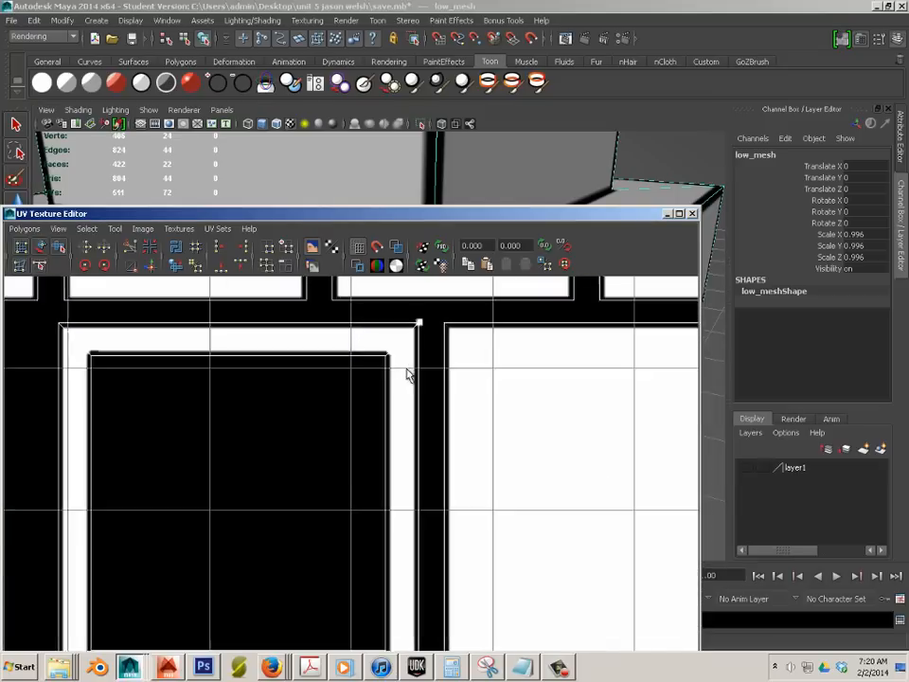
pyautogui.scroll(4, 410, 455)
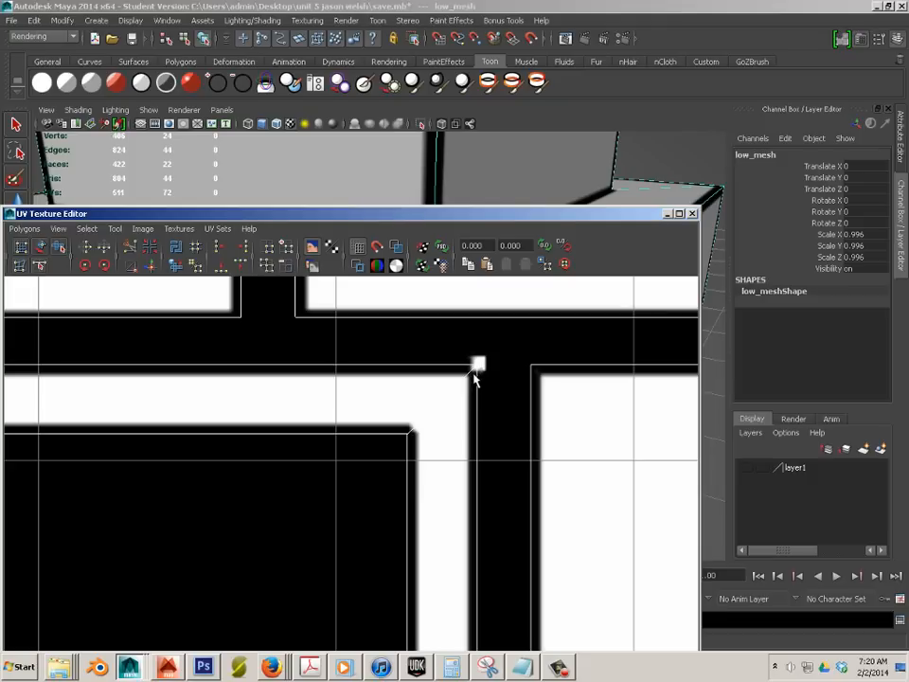
pyautogui.keyDown('alt'); pyautogui.moveTo(473, 373); pyautogui.dragTo(441, 443, button='middle'); pyautogui.keyUp('alt')
pyautogui.keyDown('alt'); pyautogui.moveTo(440, 443); pyautogui.dragTo(565, 437, button='right'); pyautogui.keyUp('alt')
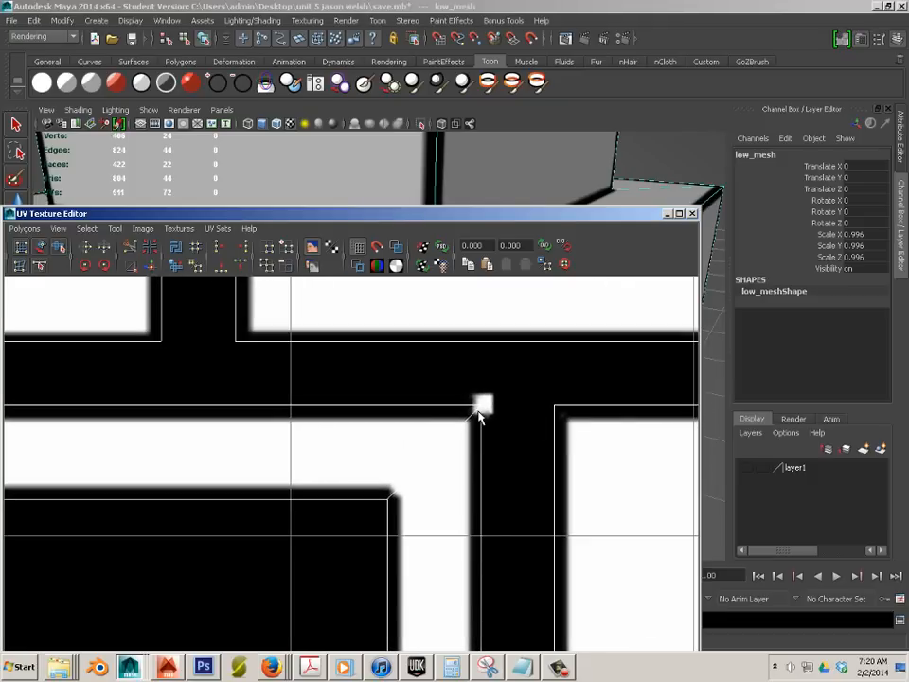
pyautogui.click(694, 214)
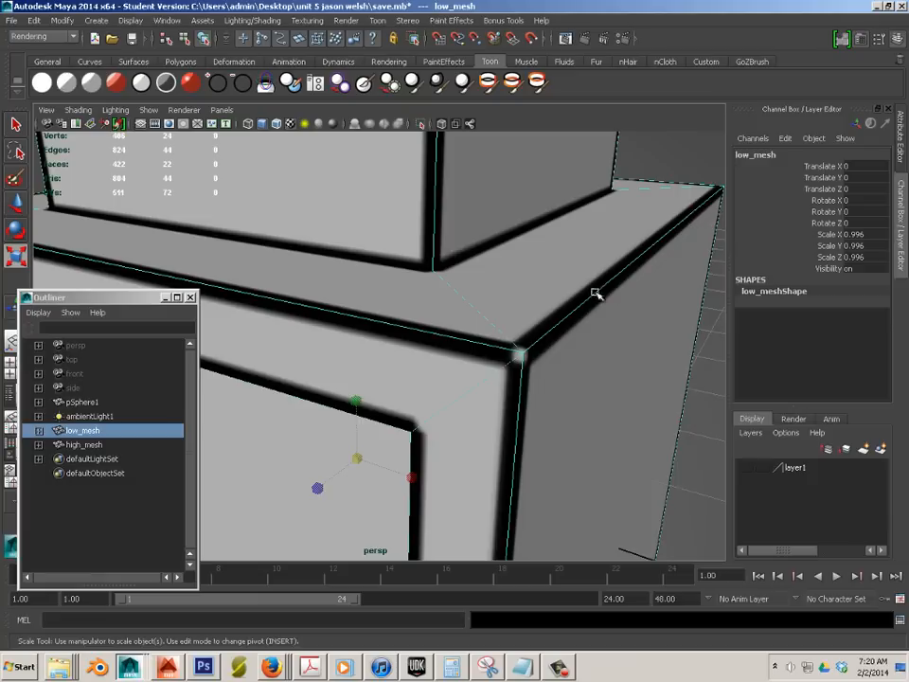
# Open the baked texture in Photoshop from the Hypershade, and update sampledDiffuseColor.dds from disk using default sizes.
pyautogui.scroll(-10, 522, 310)
pyautogui.scroll(5, 544, 330)
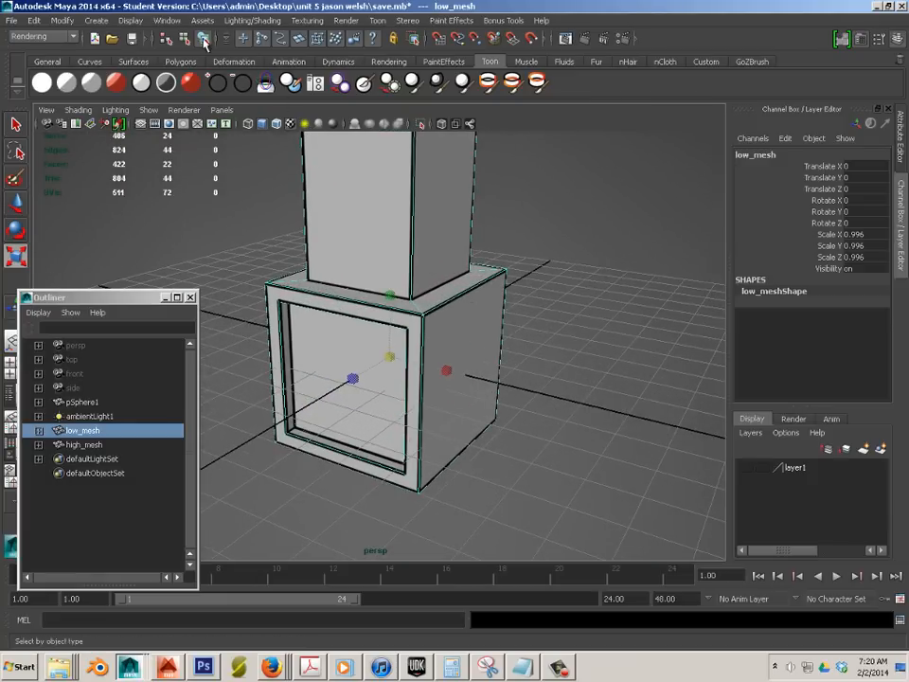
pyautogui.click(166, 22)
pyautogui.moveTo(174, 57)
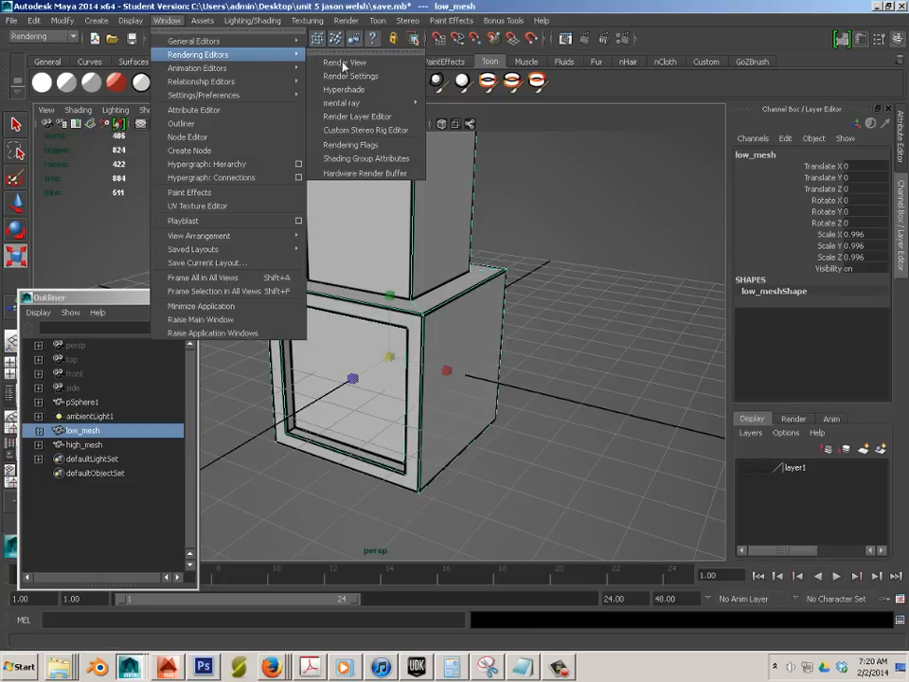
pyautogui.click(350, 89)
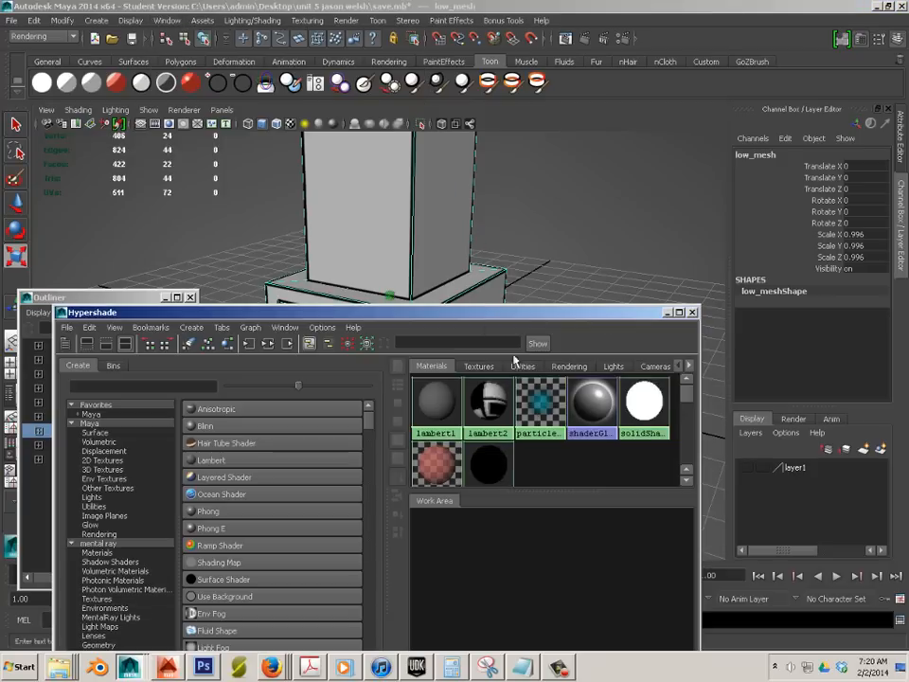
pyautogui.click(479, 366)
pyautogui.moveTo(437, 409); pyautogui.dragTo(474, 428, button='right')
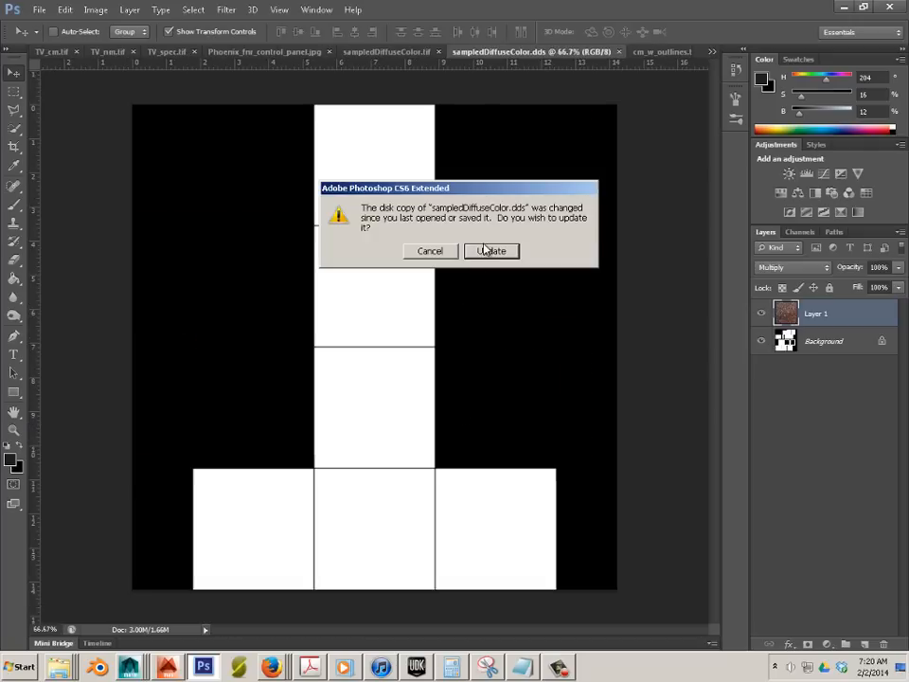
pyautogui.click(485, 250)
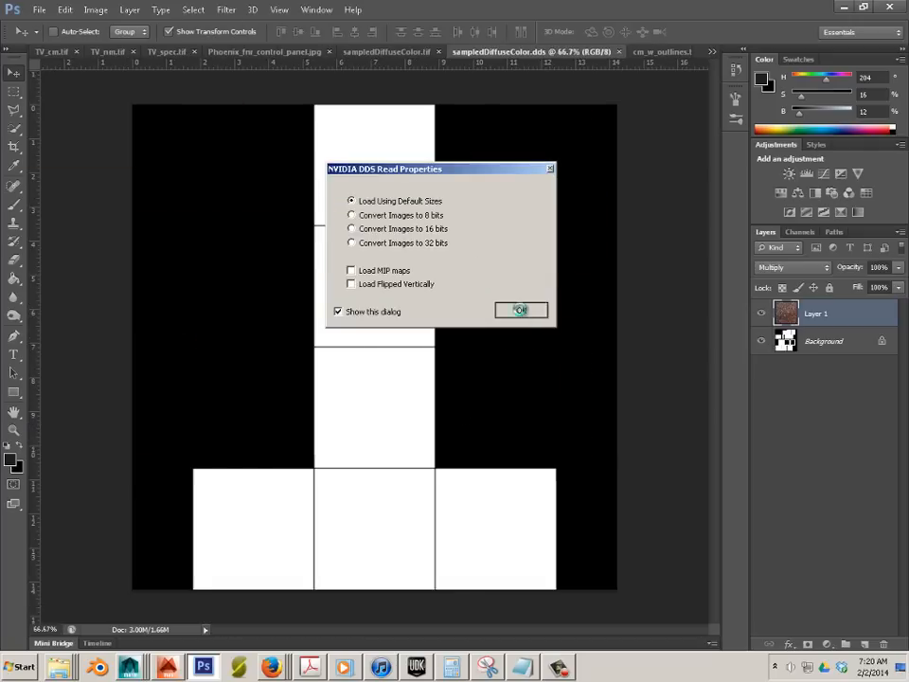
pyautogui.click(520, 309)
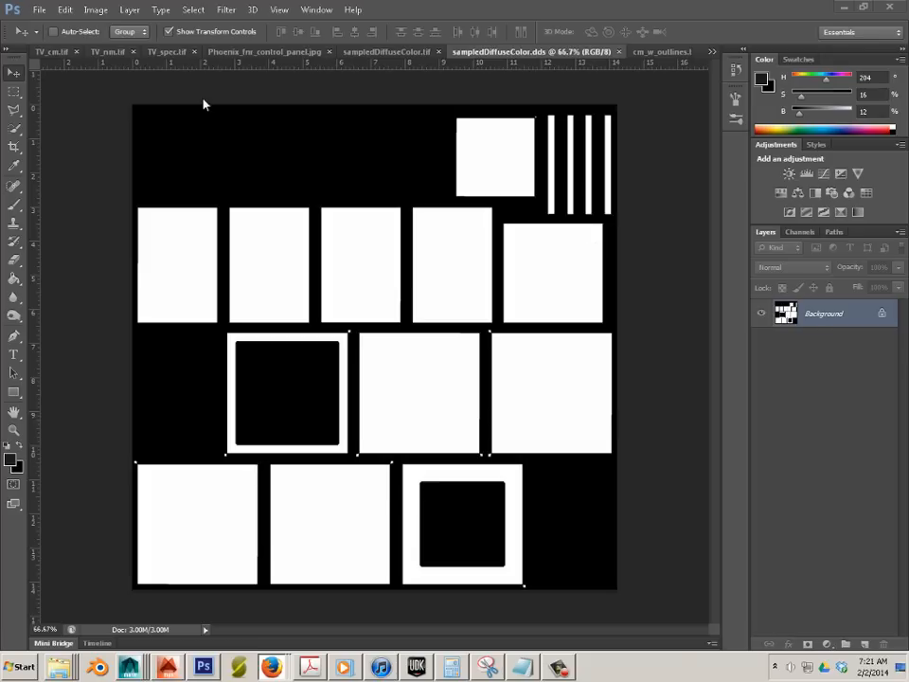
# Paste the rust texture as a new layer and scale it to about 54% over the upper part of the map.
pyautogui.click(65, 10)
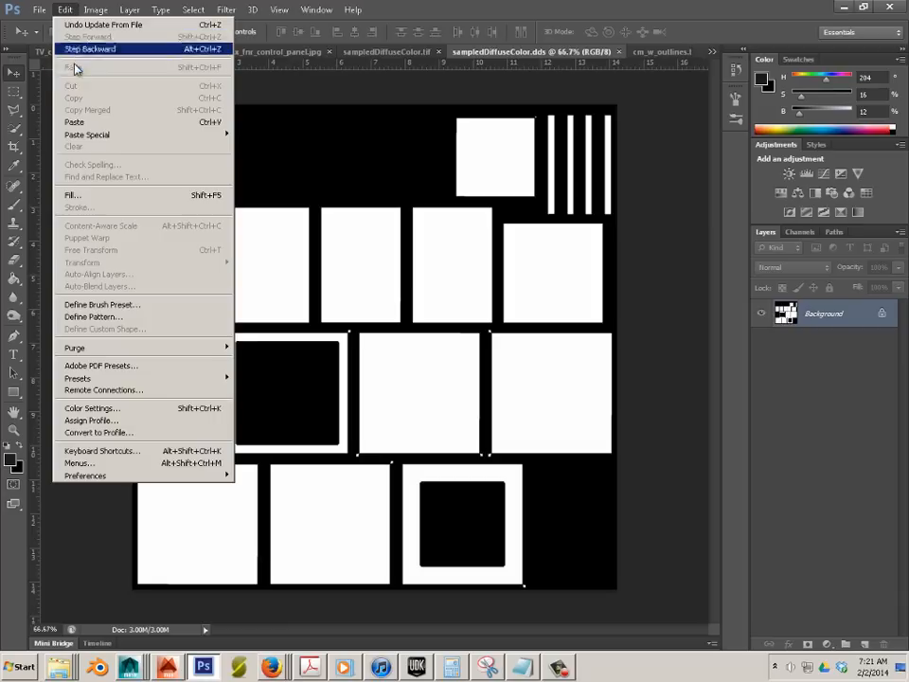
pyautogui.click(74, 122)
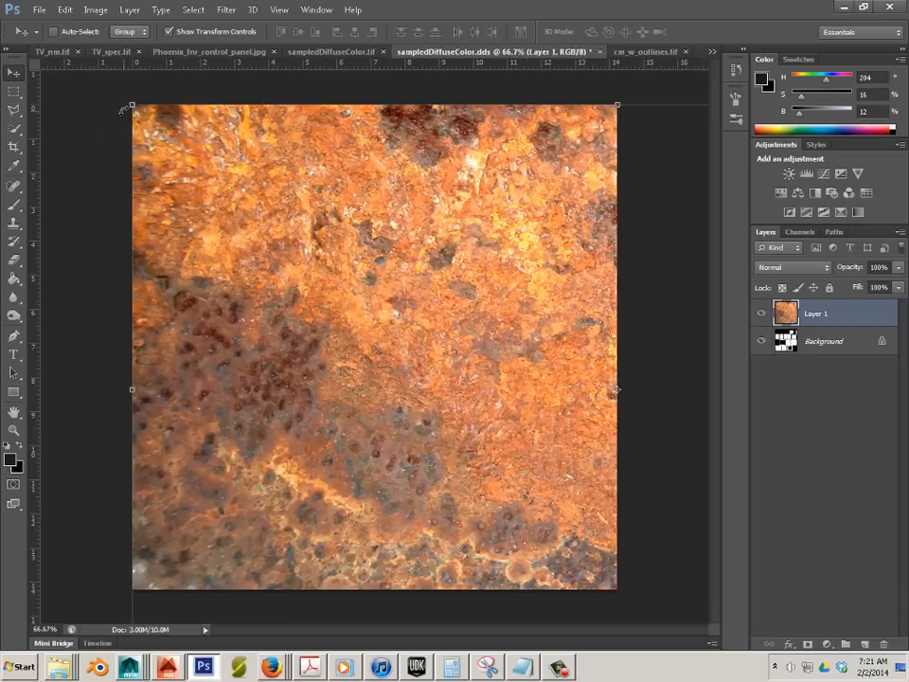
pyautogui.click(613, 389)
pyautogui.moveTo(138, 123); pyautogui.dragTo(73, 142)
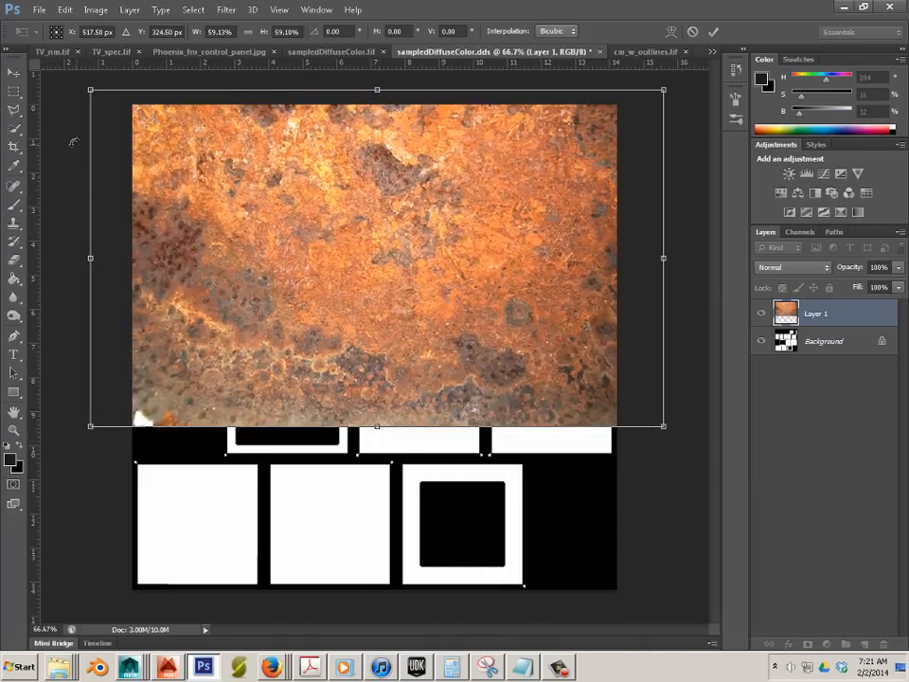
pyautogui.moveTo(90, 90); pyautogui.dragTo(139, 118)
pyautogui.moveTo(357, 268); pyautogui.dragTo(349, 245)
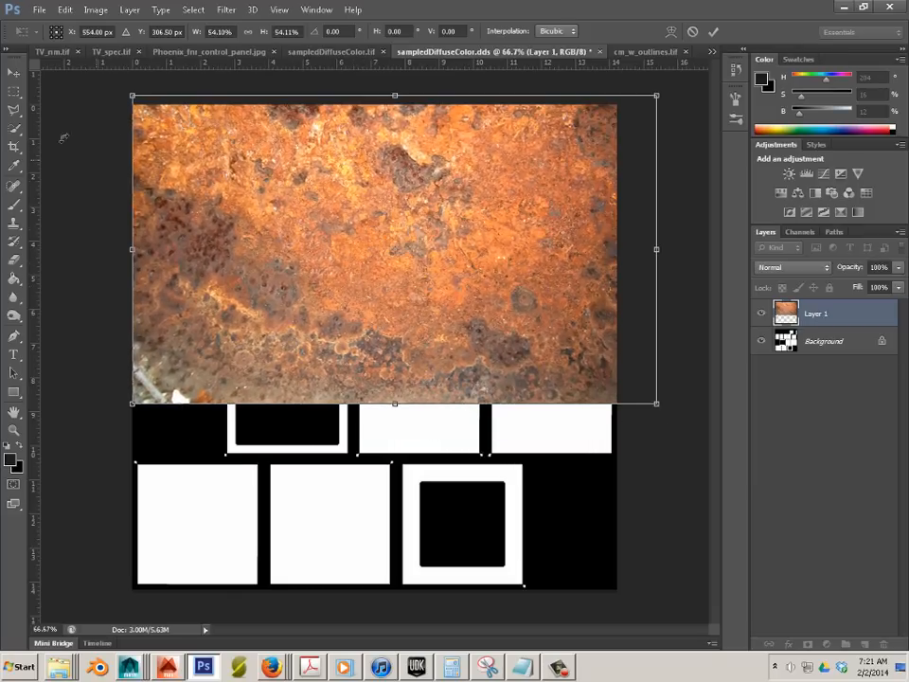
# Apply the rust layer's transformation and place a duplicate of it over the lower half of the map.
pyautogui.click(14, 72)
pyautogui.click(399, 245)
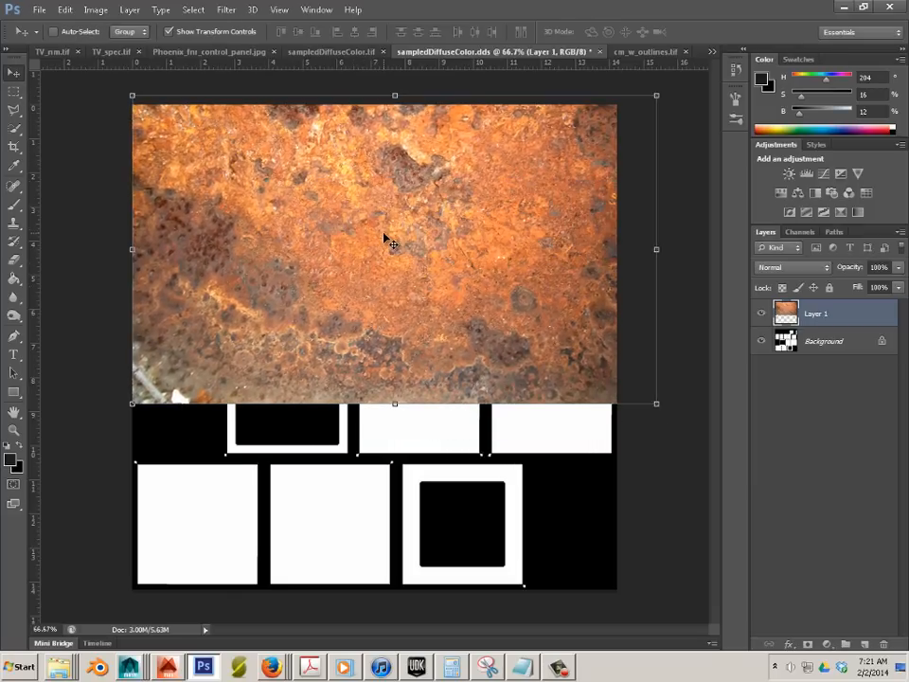
pyautogui.keyDown('alt'); pyautogui.moveTo(386, 238); pyautogui.dragTo(361, 473); pyautogui.keyUp('alt')
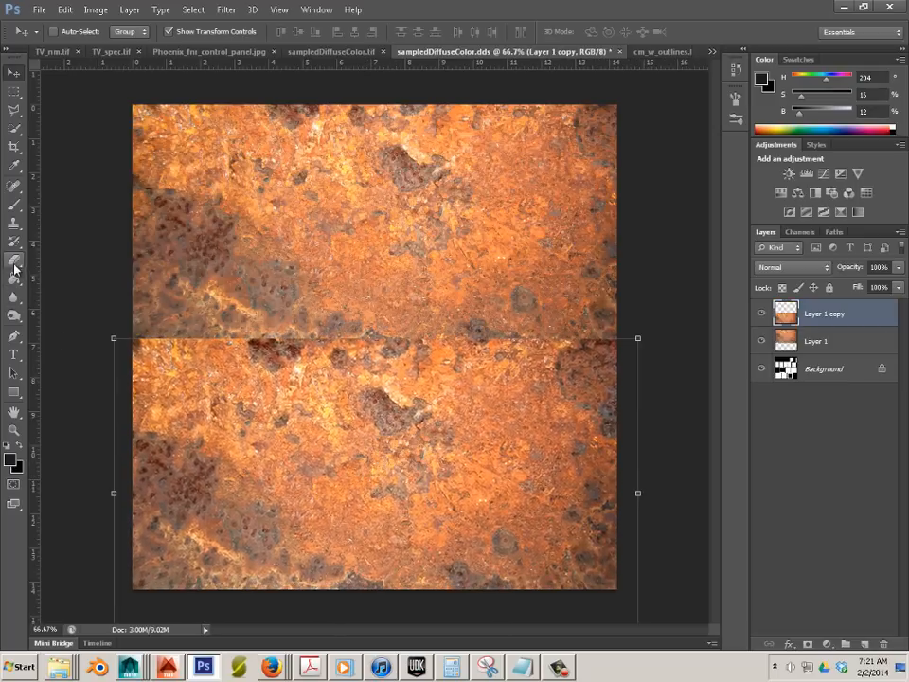
# Erase Layer 1 copy's upper edge along the seam with a splatter eraser tip enlarged to 400 px, and shift the layer up for a better blend.
pyautogui.click(15, 261)
pyautogui.click(73, 34)
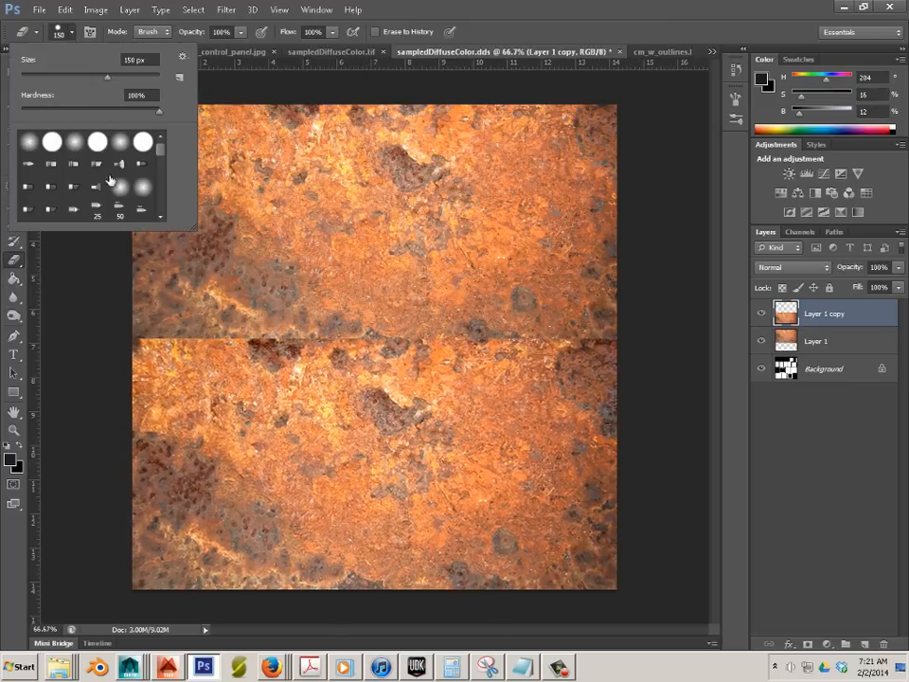
pyautogui.scroll(-3, 159, 156)
pyautogui.click(142, 184)
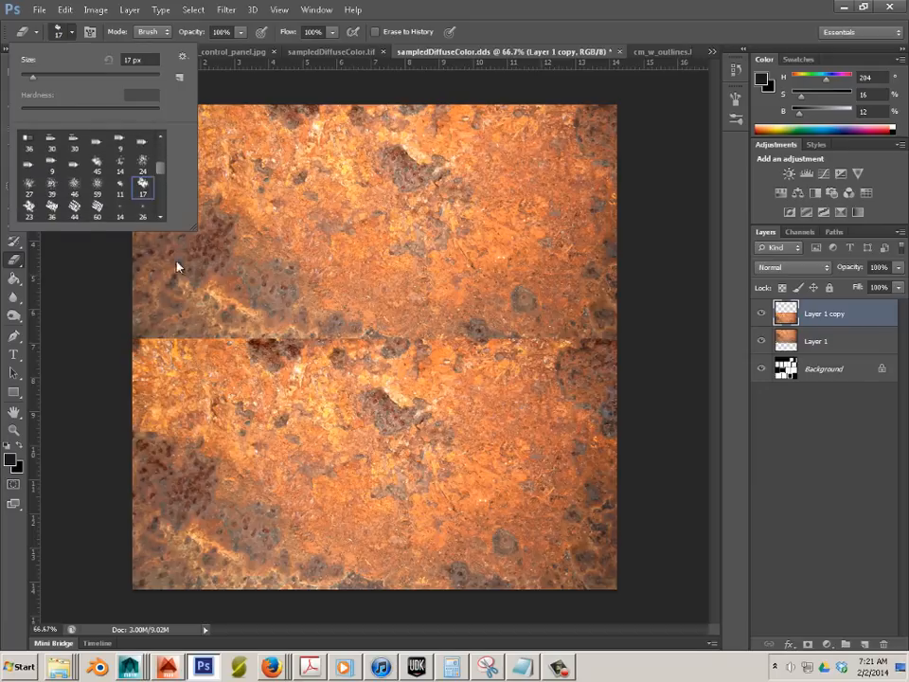
pyautogui.click(114, 358)
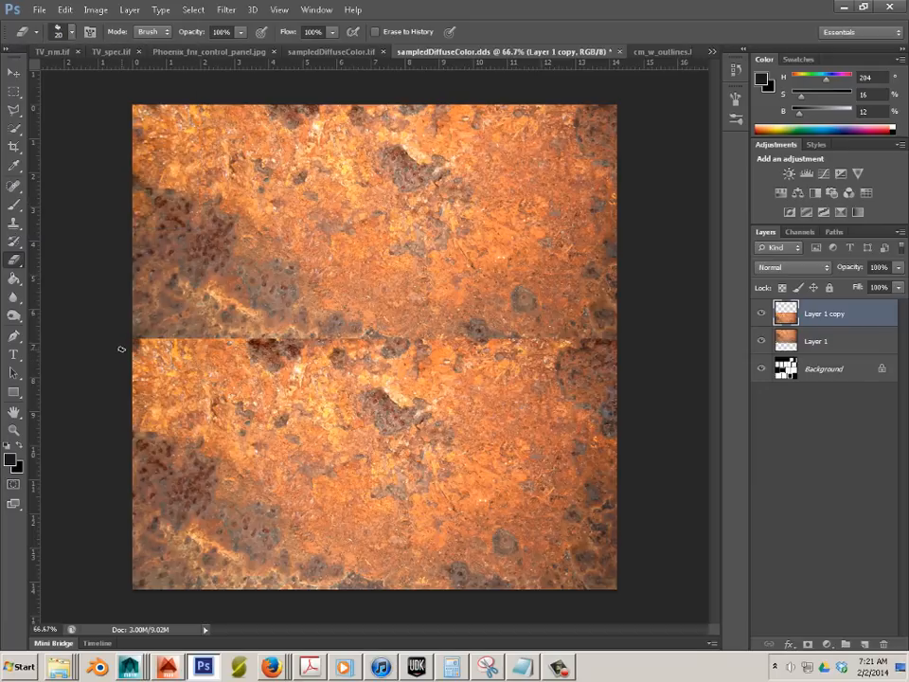
pyautogui.press(']')
pyautogui.press(']')
pyautogui.press(']')
pyautogui.press(']')
pyautogui.press(']')
pyautogui.press(']')
pyautogui.press(']')
pyautogui.press(']')
pyautogui.press(']')
pyautogui.press(']')
pyautogui.press(']')
pyautogui.press(']')
pyautogui.press(']')
pyautogui.press(']')
pyautogui.press(']')
pyautogui.press(']')
pyautogui.press(']')
pyautogui.press(']')
pyautogui.moveTo(118, 364)
pyautogui.mouseDown()
pyautogui.moveTo(161, 375)
pyautogui.moveTo(227, 341)
pyautogui.mouseUp()
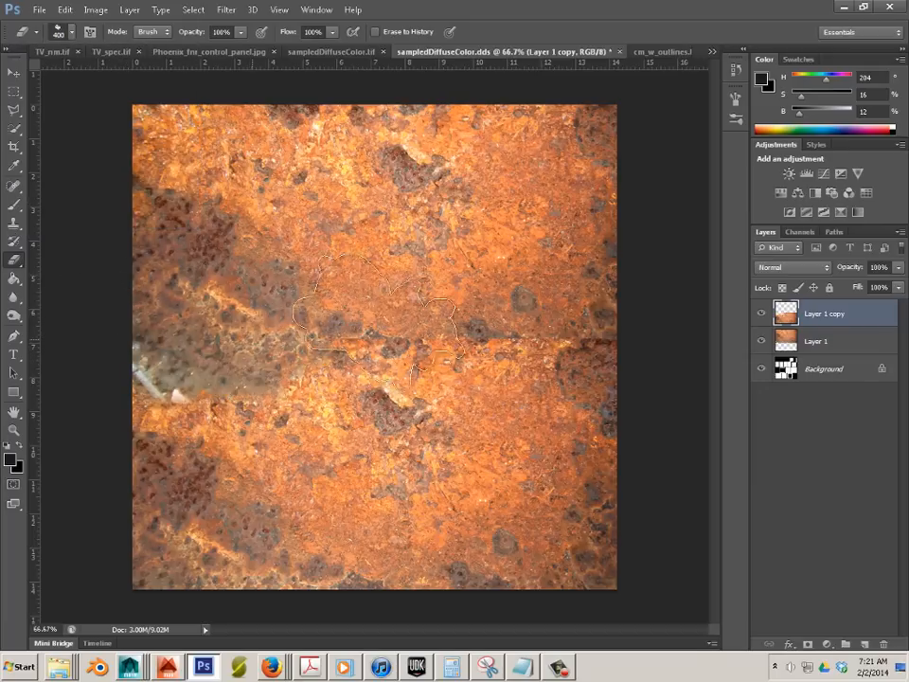
pyautogui.moveTo(379, 318); pyautogui.dragTo(641, 336)
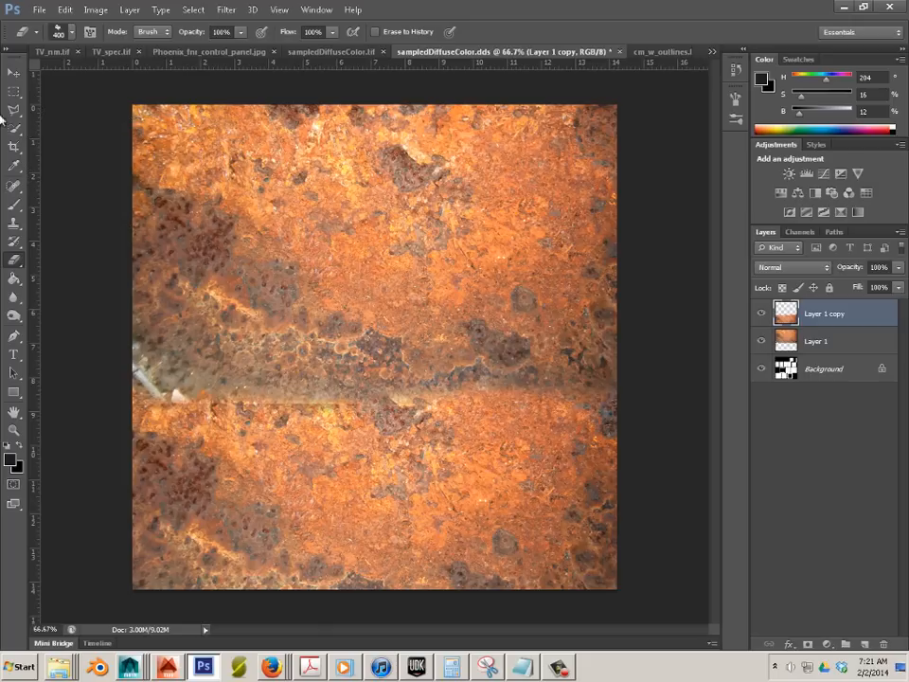
pyautogui.click(13, 72)
pyautogui.moveTo(290, 451); pyautogui.dragTo(294, 400)
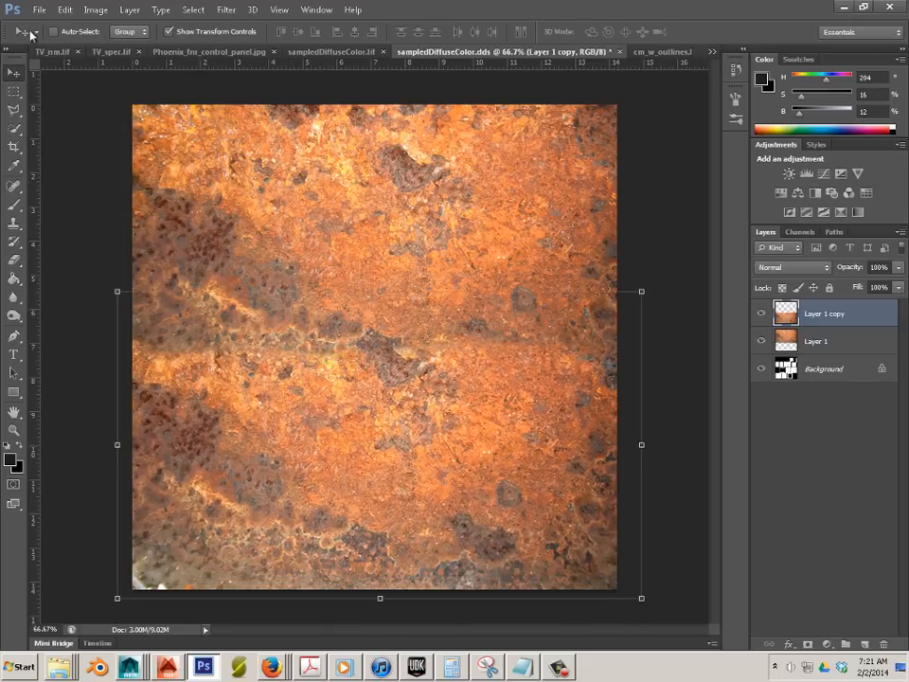
# Convert the baked Background into a regular layer above both rust layers and set its blend mode to Multiply.
pyautogui.click(826, 370)
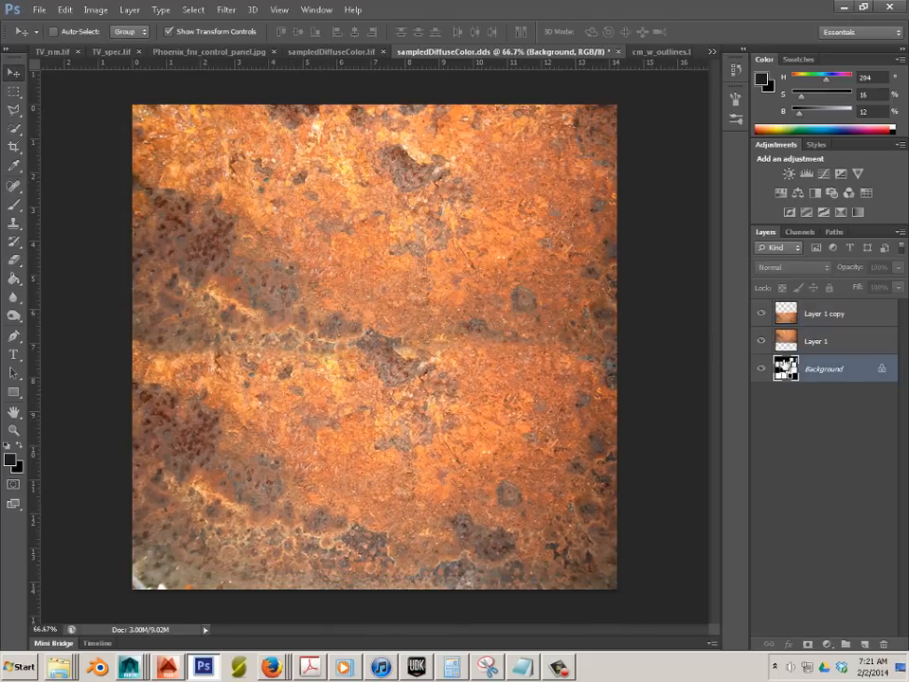
pyautogui.doubleClick(840, 372)
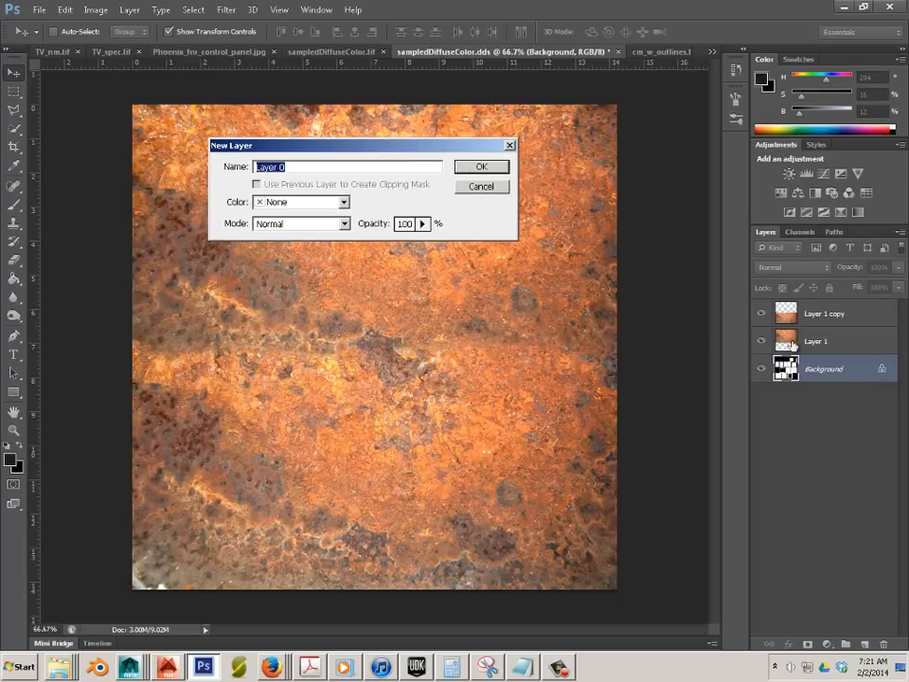
pyautogui.click(488, 169)
pyautogui.moveTo(828, 368); pyautogui.dragTo(819, 317)
pyautogui.click(802, 272)
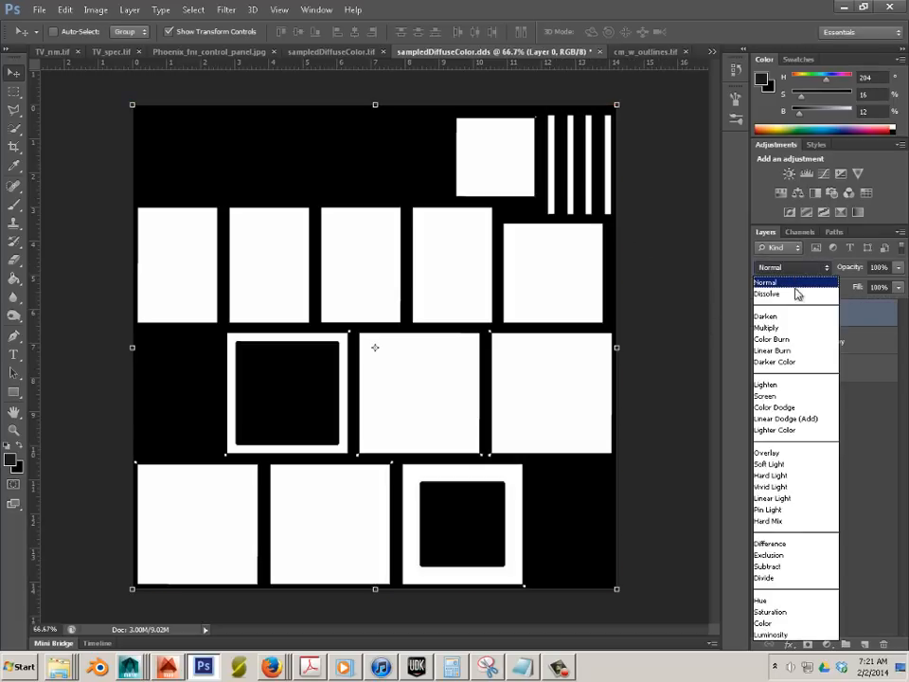
pyautogui.click(788, 329)
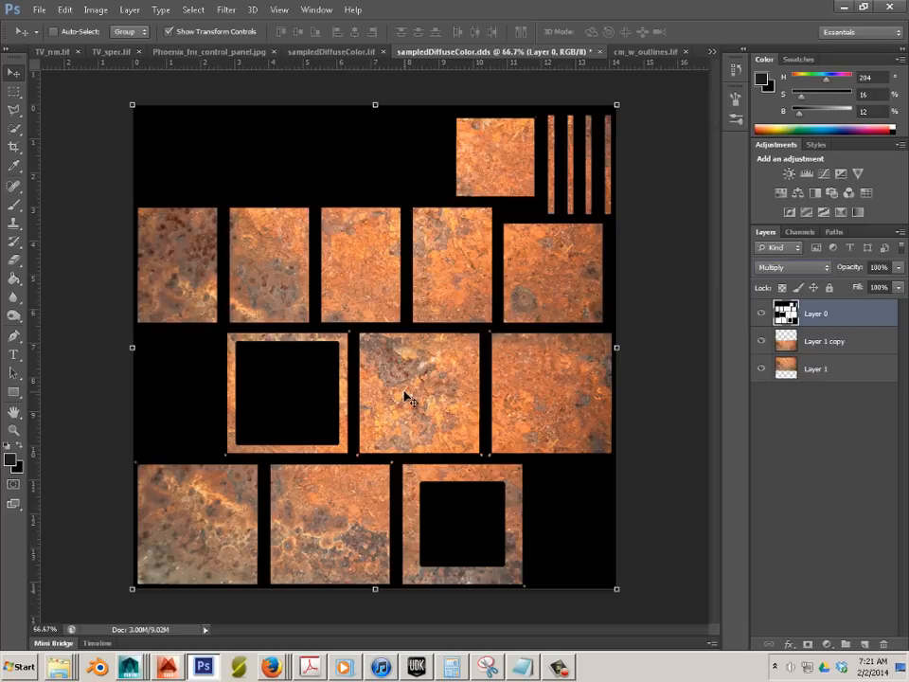
# Save the map as a TIFF copy replacing cm_w_outlines in the unit 5 desktop folder, without alpha channels or layers.
pyautogui.click(36, 12)
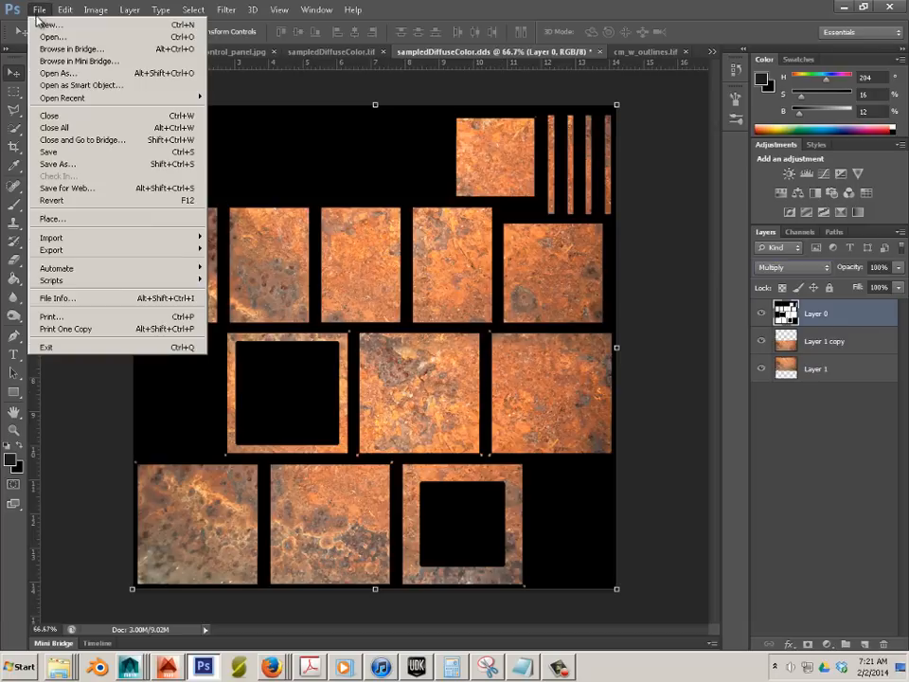
pyautogui.click(55, 166)
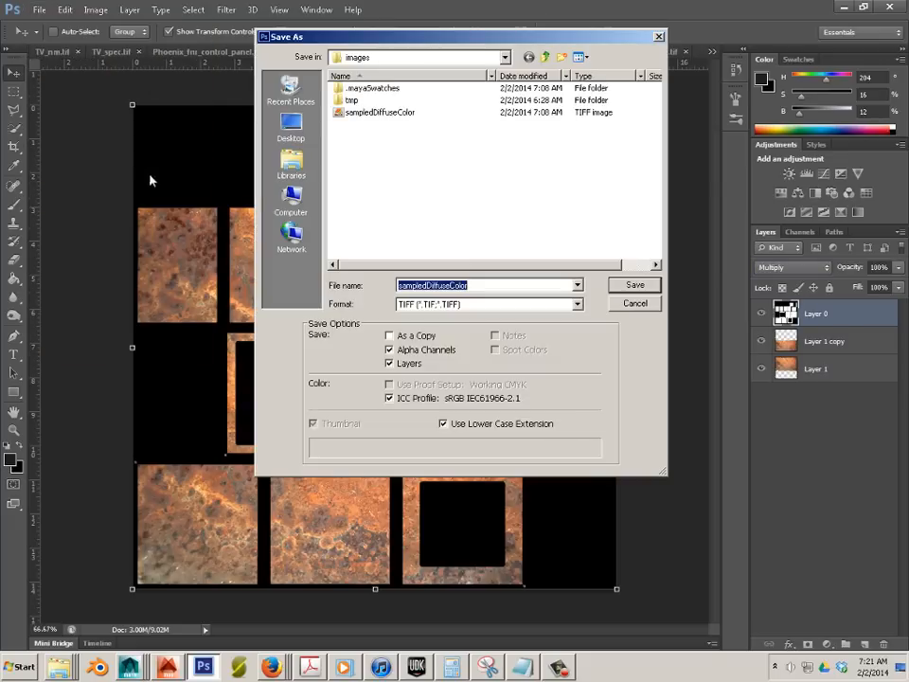
pyautogui.click(359, 115)
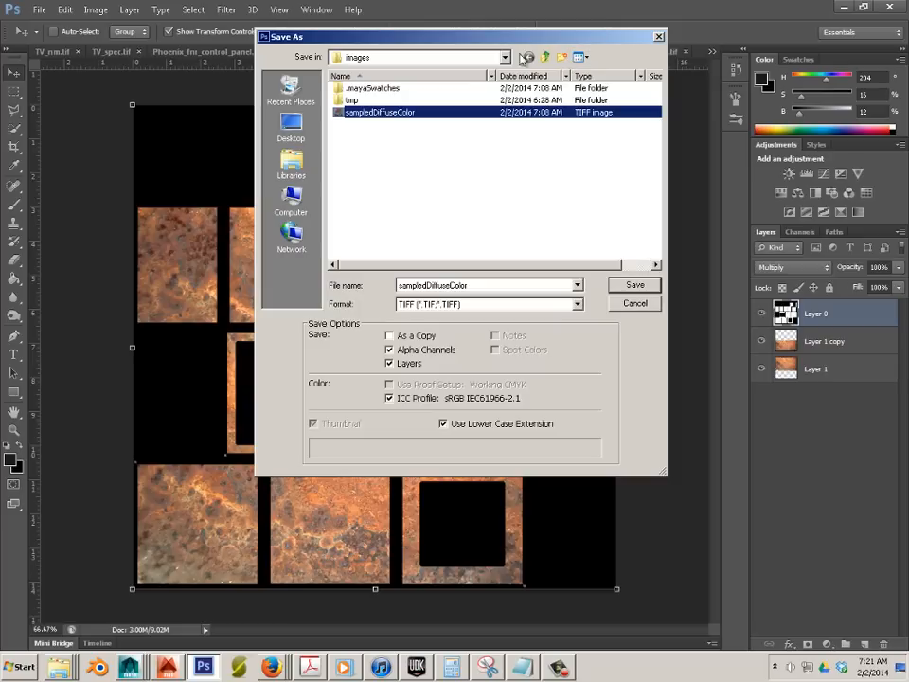
pyautogui.click(300, 137)
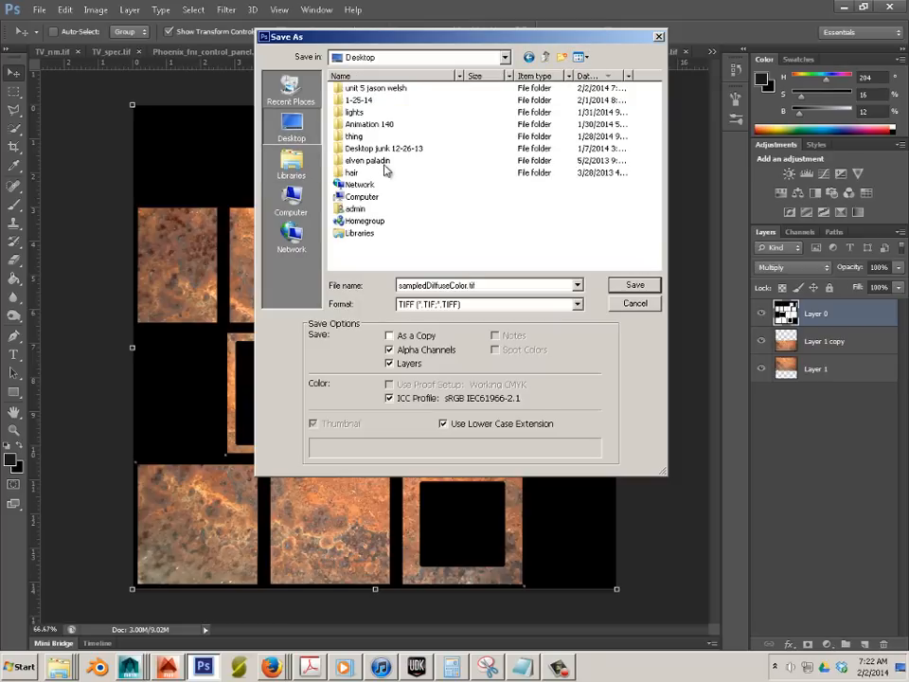
pyautogui.doubleClick(373, 89)
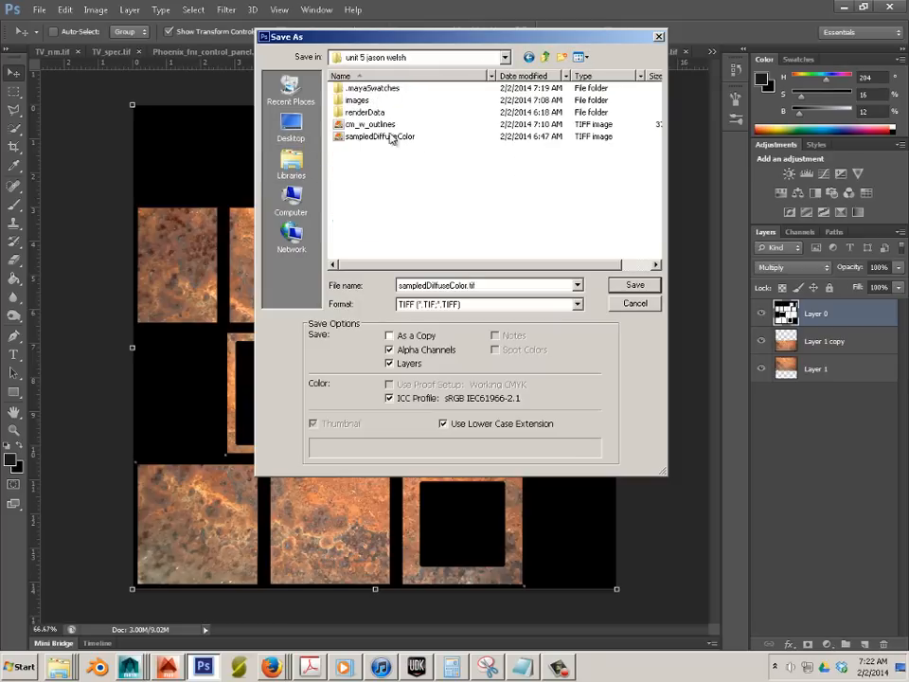
pyautogui.click(360, 126)
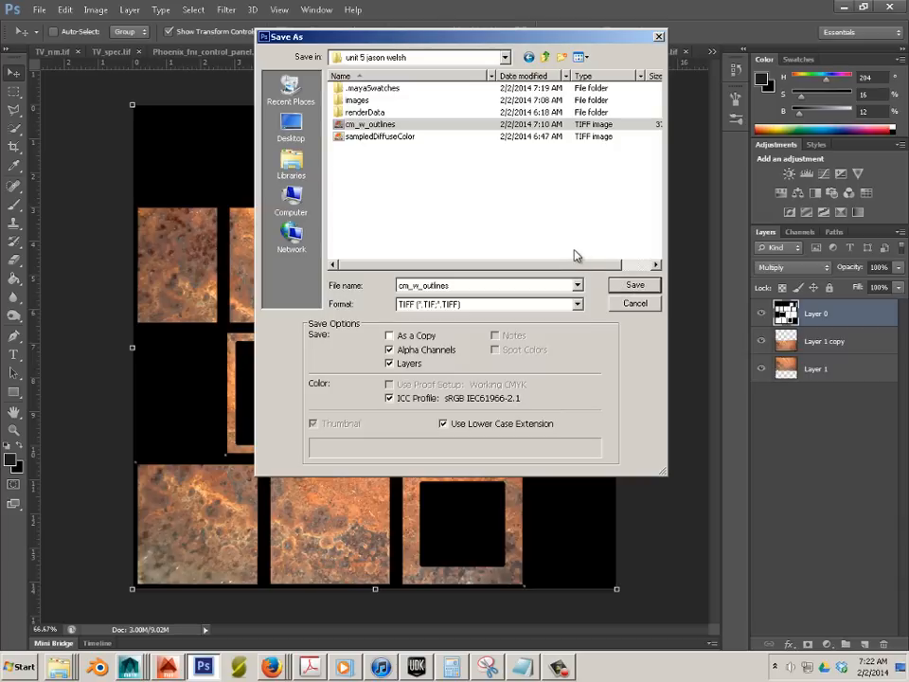
pyautogui.click(389, 336)
pyautogui.click(389, 350)
pyautogui.click(391, 364)
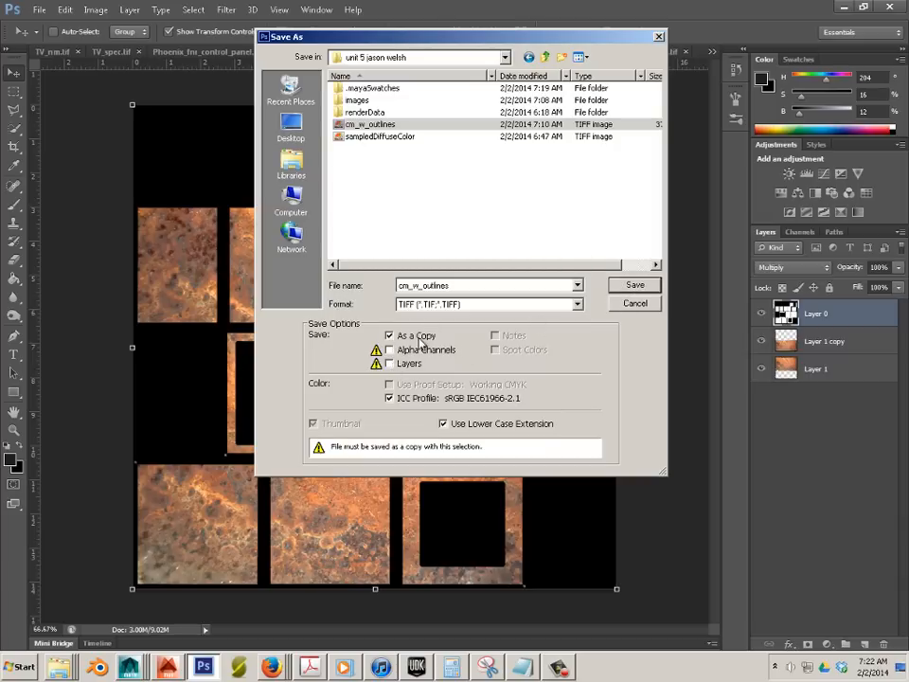
pyautogui.click(614, 286)
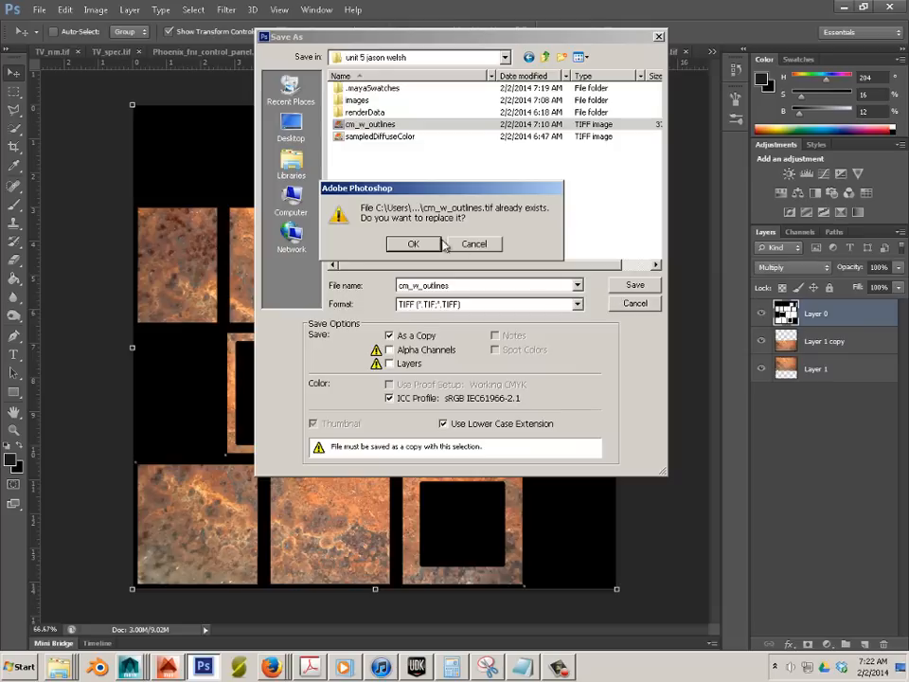
pyautogui.click(407, 243)
pyautogui.click(459, 253)
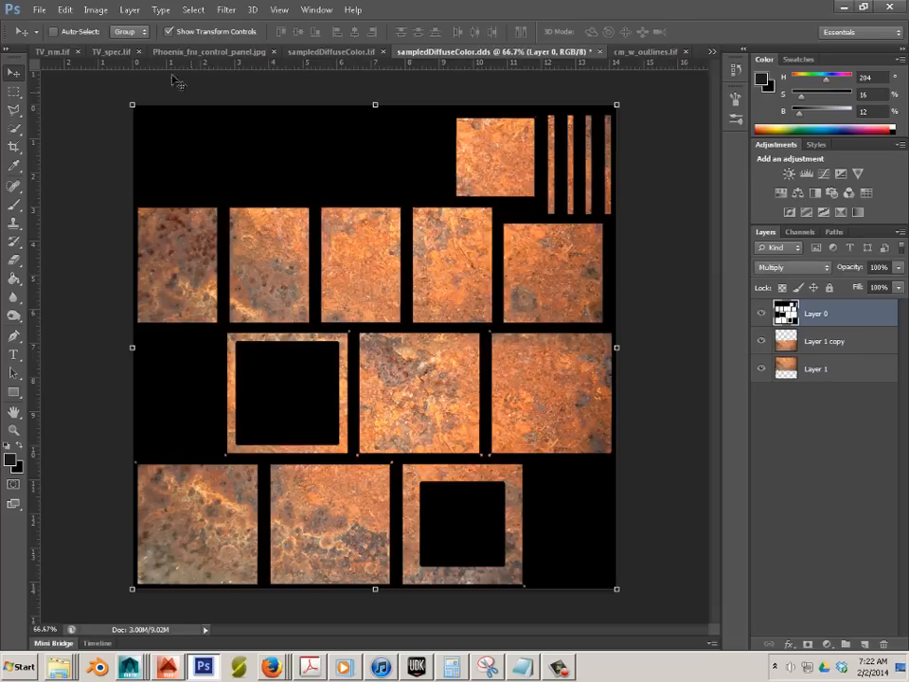
# Save another copy of the map in Targa format as cm_w_outlines in the same unit 5 desktop folder.
pyautogui.click(40, 10)
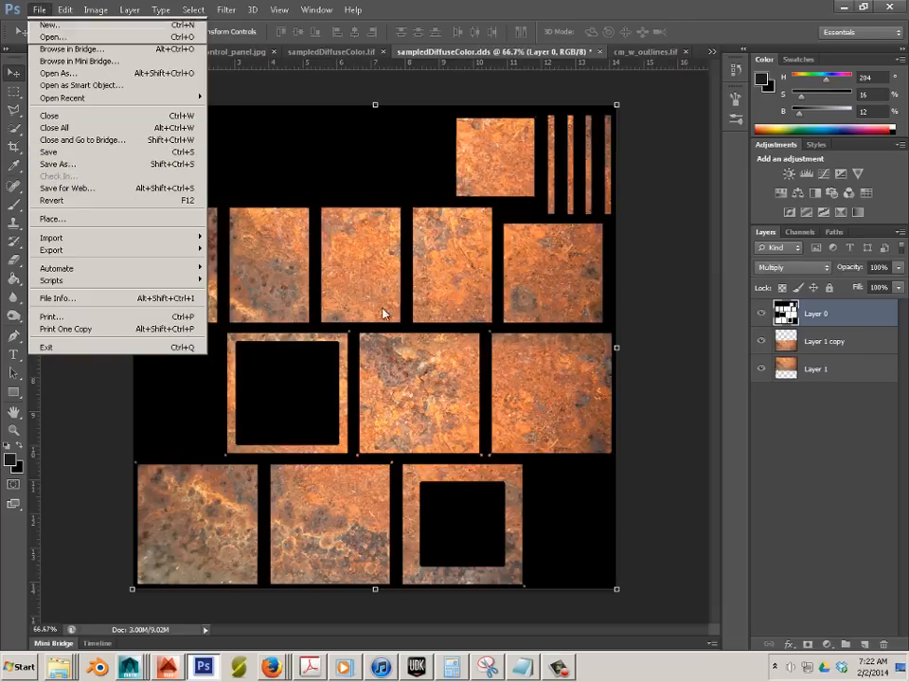
pyautogui.hotkey('shift', 'ctrl', 's')
pyautogui.click(464, 304)
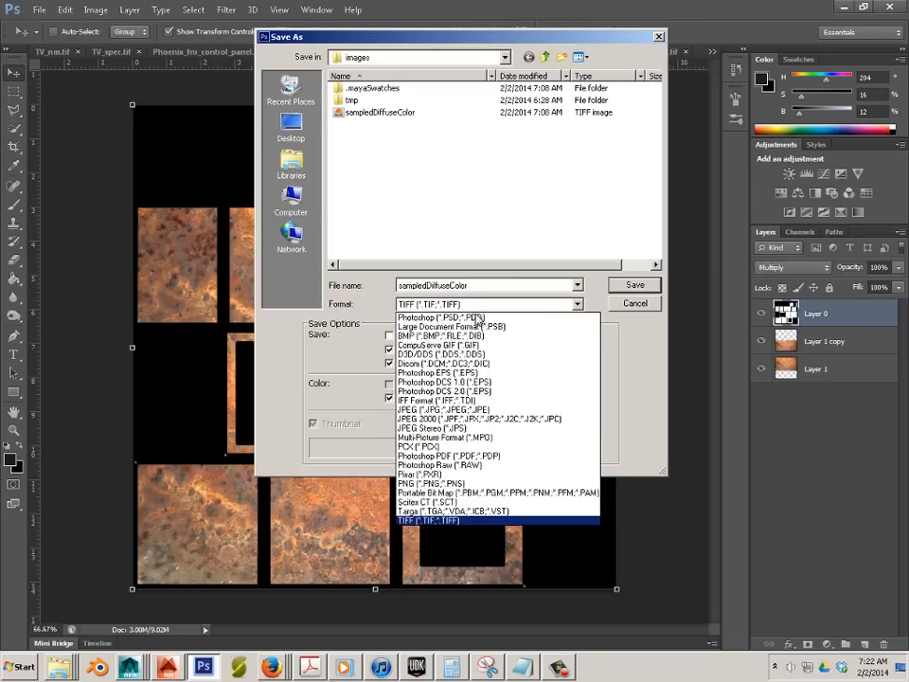
pyautogui.click(448, 512)
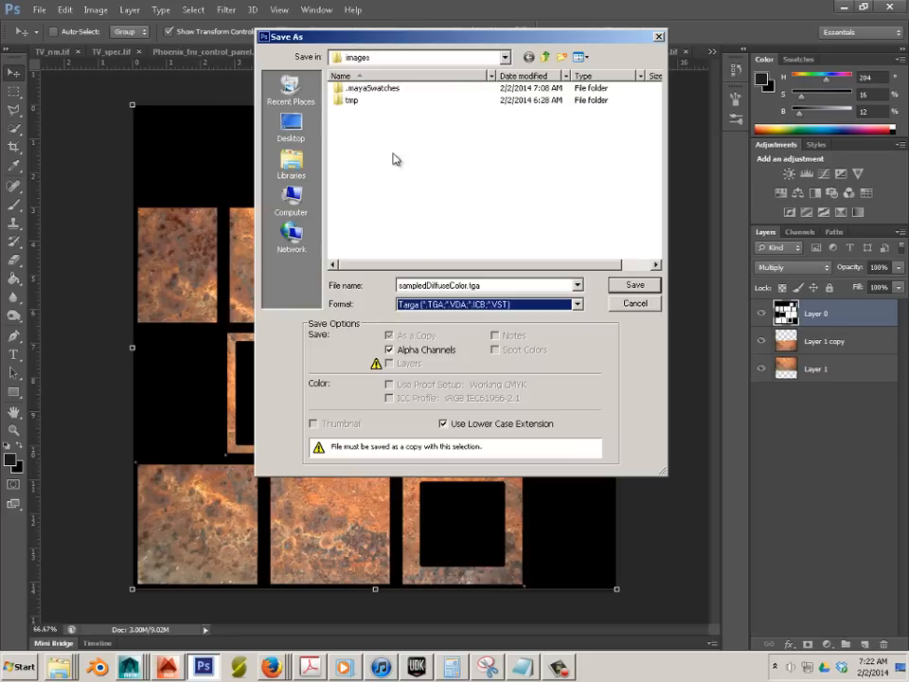
pyautogui.click(290, 125)
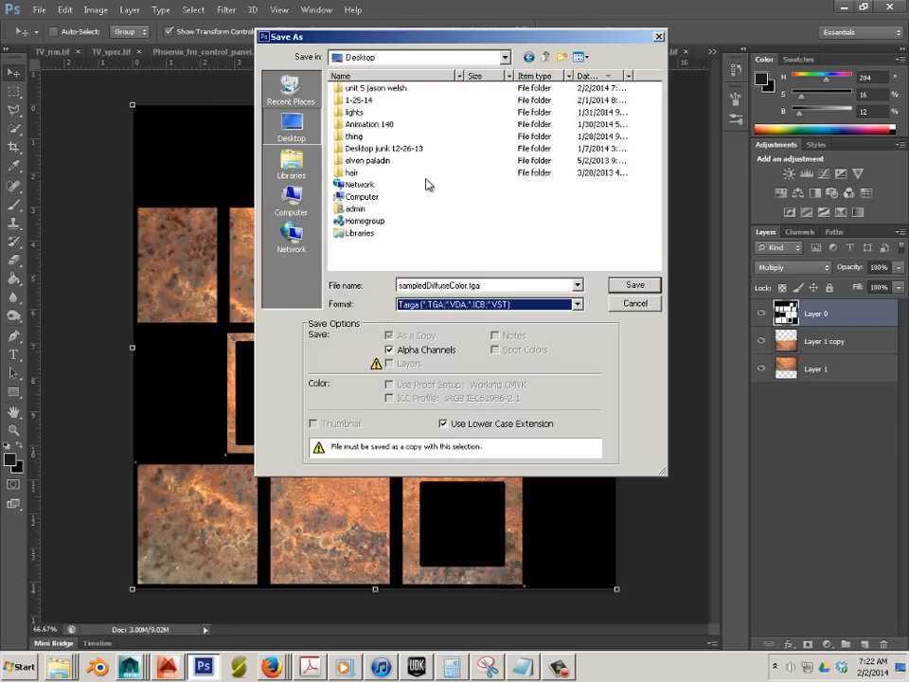
pyautogui.doubleClick(364, 91)
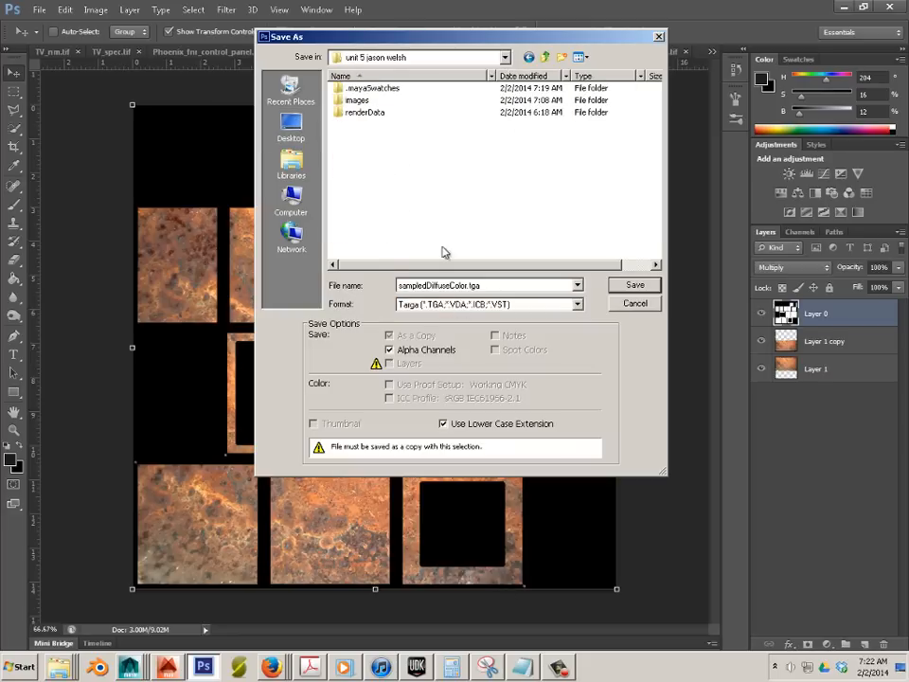
pyautogui.click(494, 286)
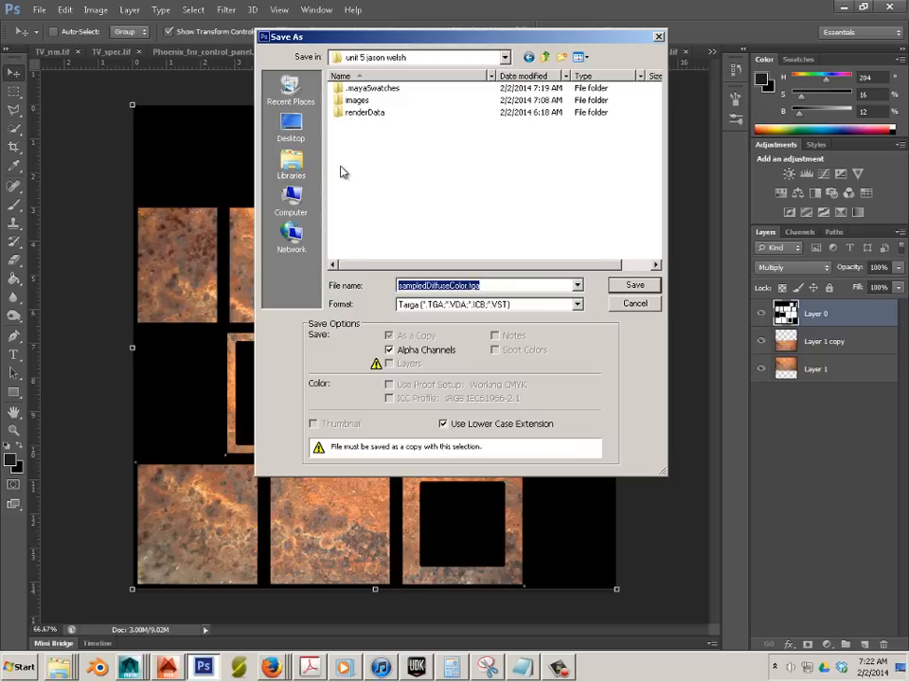
pyautogui.write('cm_w_outlines')
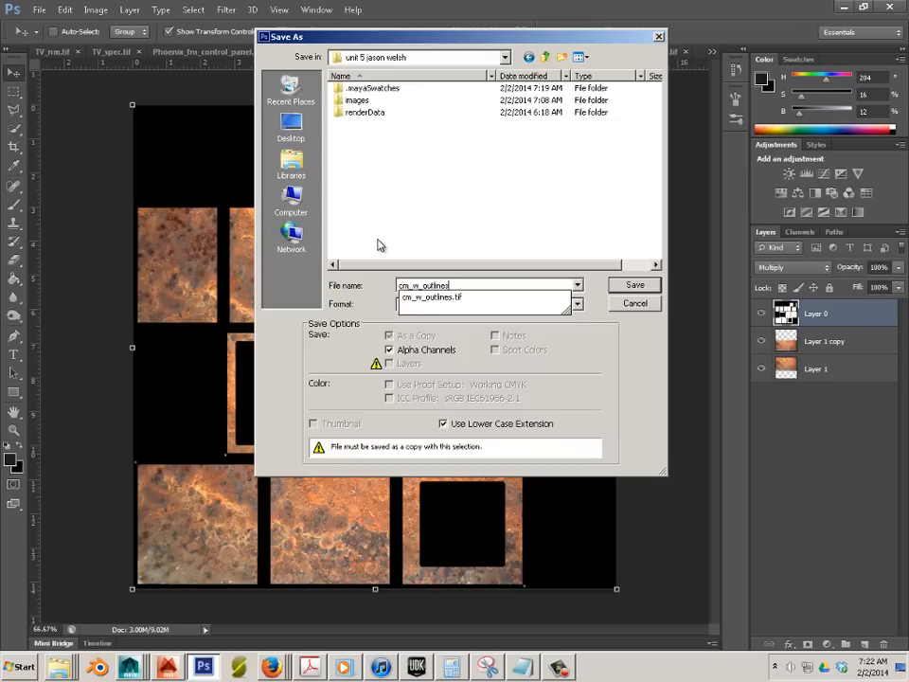
pyautogui.click(635, 285)
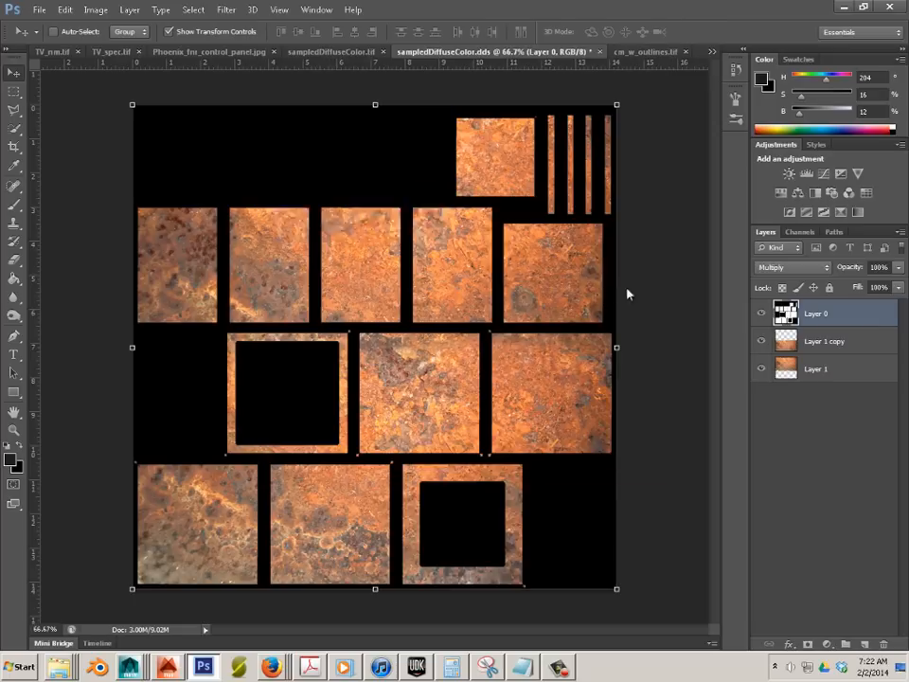
pyautogui.click(414, 173)
# Switch to the Maya scene save.mb and import cm_w_outlines.tif from the unit 5 folder into the Hypershade as a texture.
pyautogui.click(133, 668)
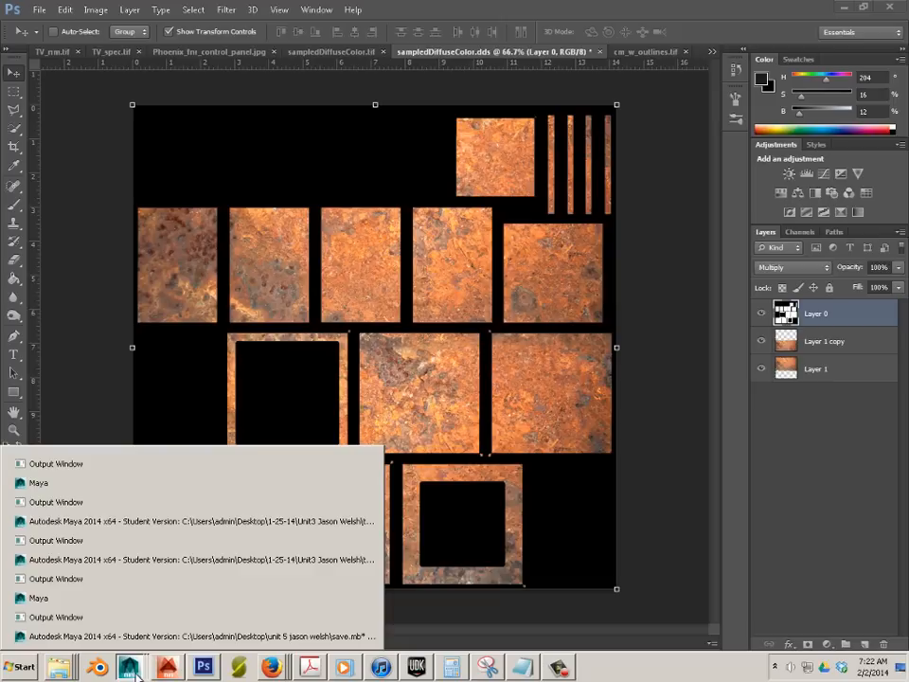
pyautogui.click(165, 637)
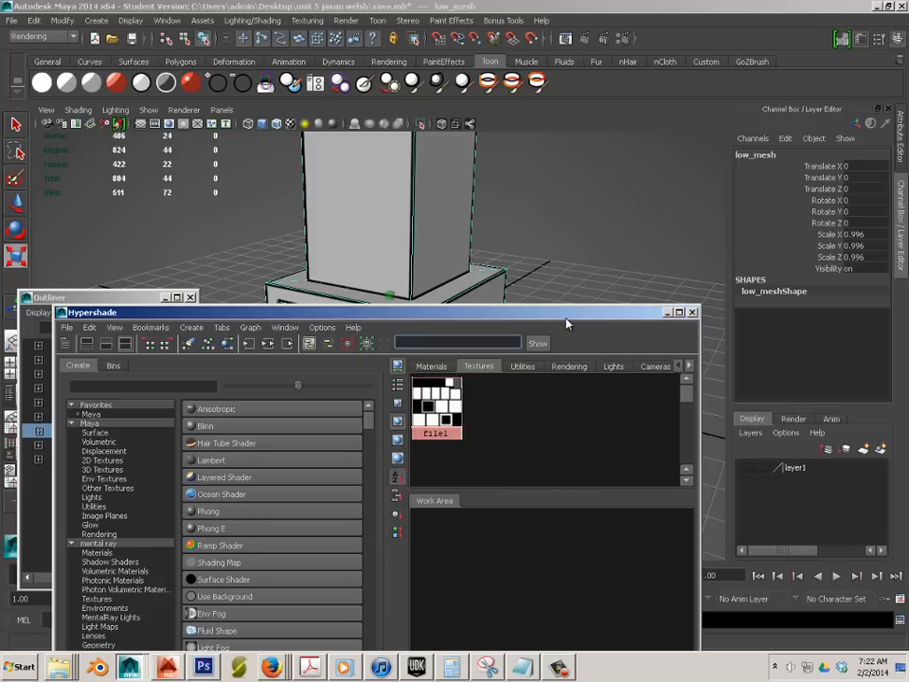
pyautogui.moveTo(567, 324); pyautogui.dragTo(585, 132)
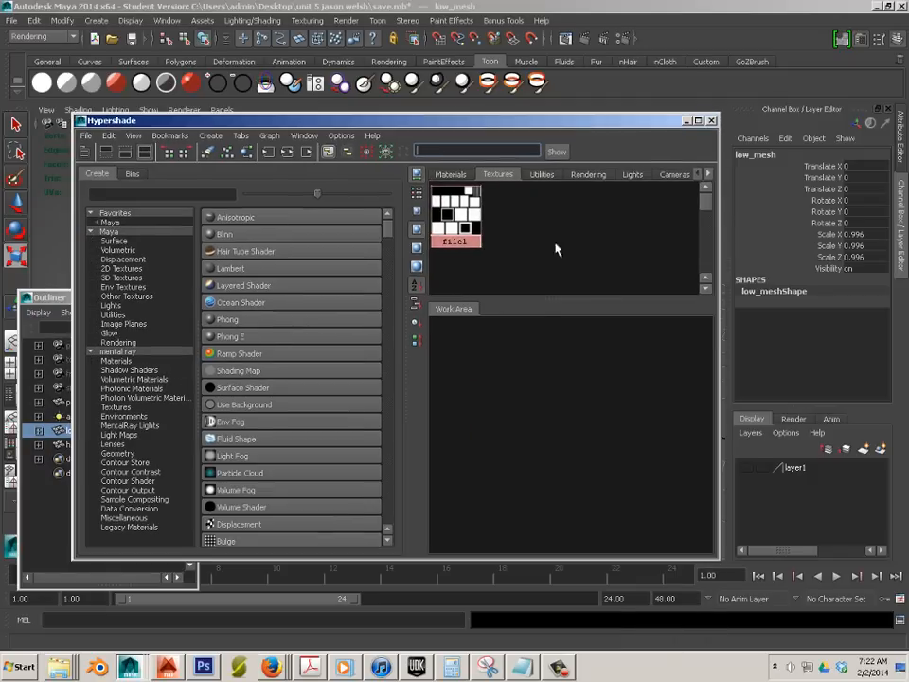
pyautogui.rightClick(49, 669)
pyautogui.click(83, 636)
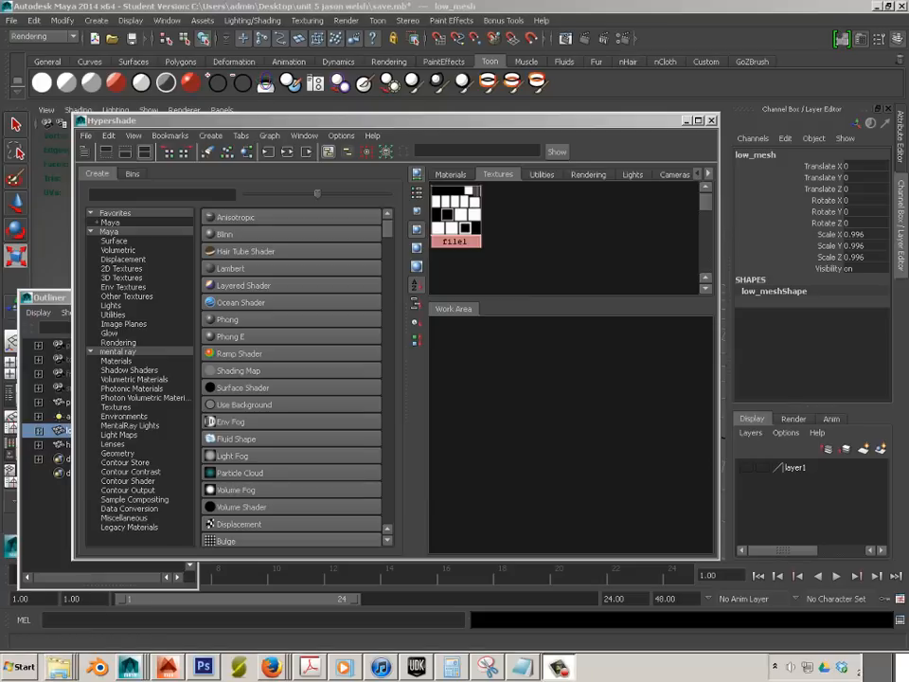
pyautogui.moveTo(527, 247); pyautogui.dragTo(531, 249)
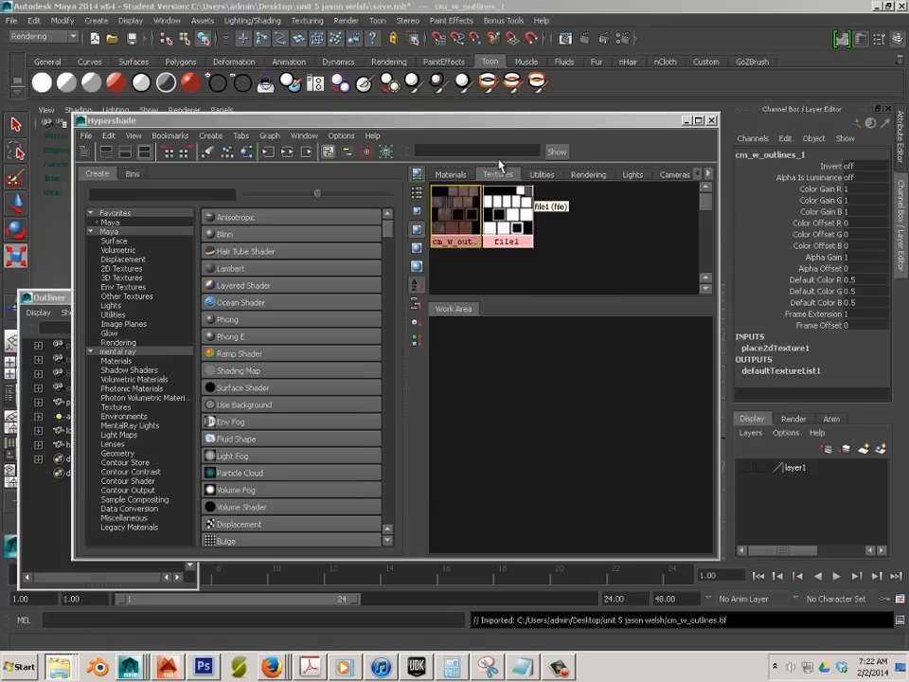
# Create a new Lambert material in the Hypershade and connect the cm_w_outlines texture to its default color input.
pyautogui.moveTo(428, 124); pyautogui.dragTo(723, 163)
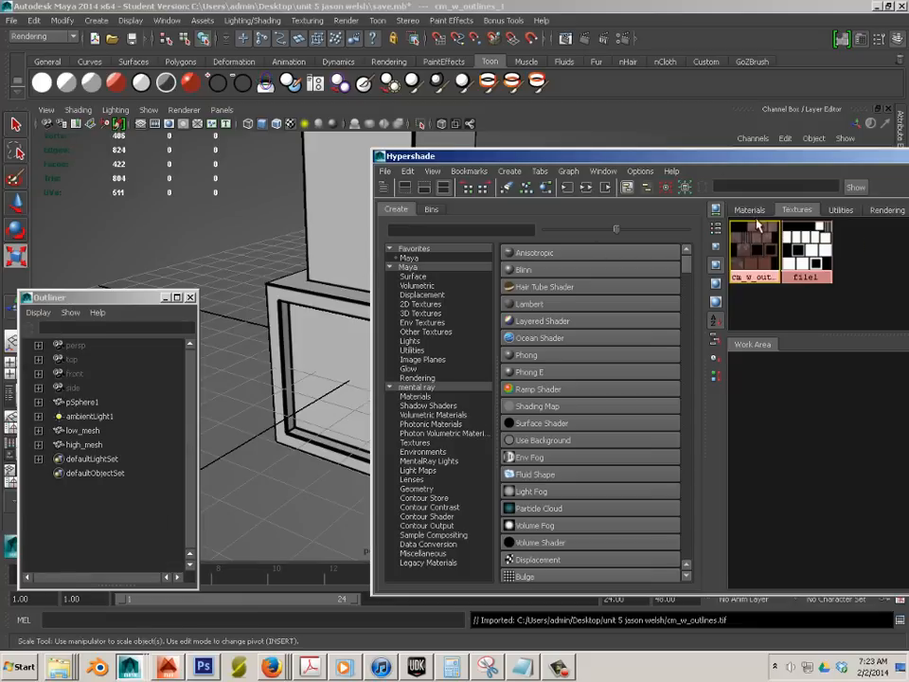
pyautogui.click(749, 209)
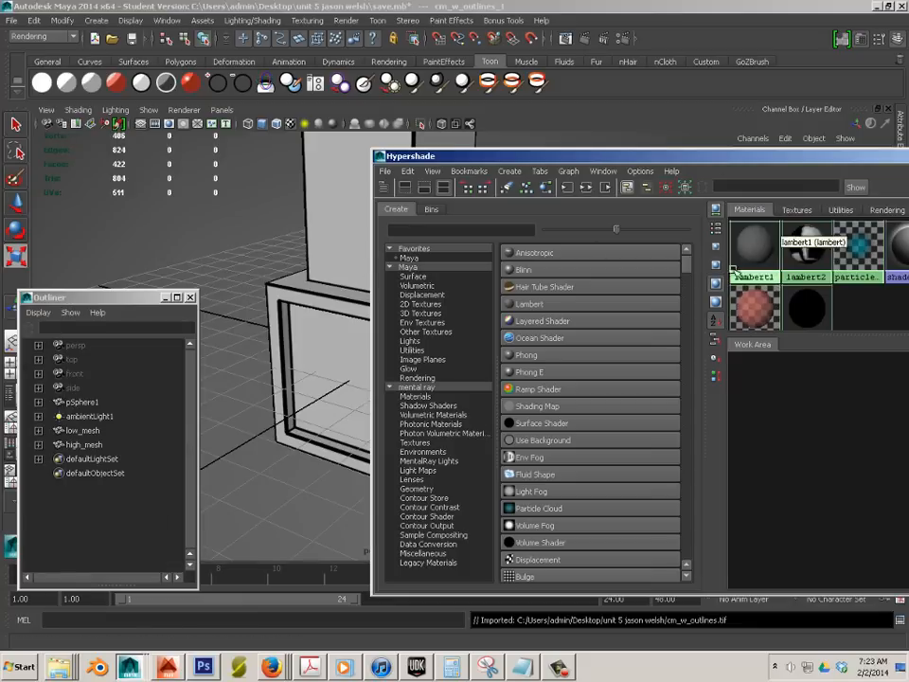
pyautogui.click(524, 304)
pyautogui.click(797, 209)
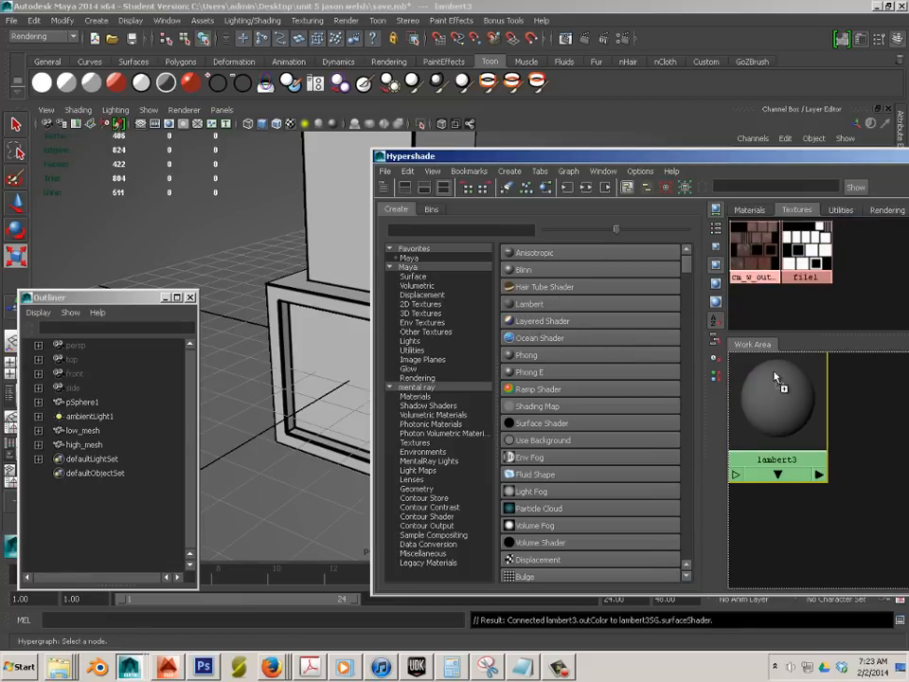
pyautogui.moveTo(781, 410); pyautogui.dragTo(779, 409, button='middle')
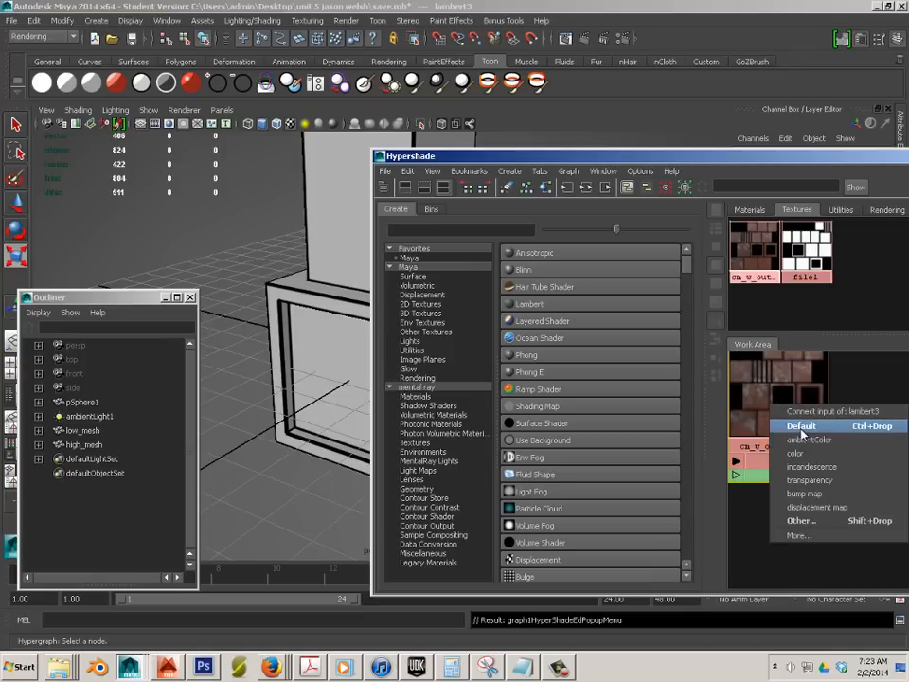
pyautogui.click(757, 410)
pyautogui.moveTo(801, 427); pyautogui.dragTo(903, 466)
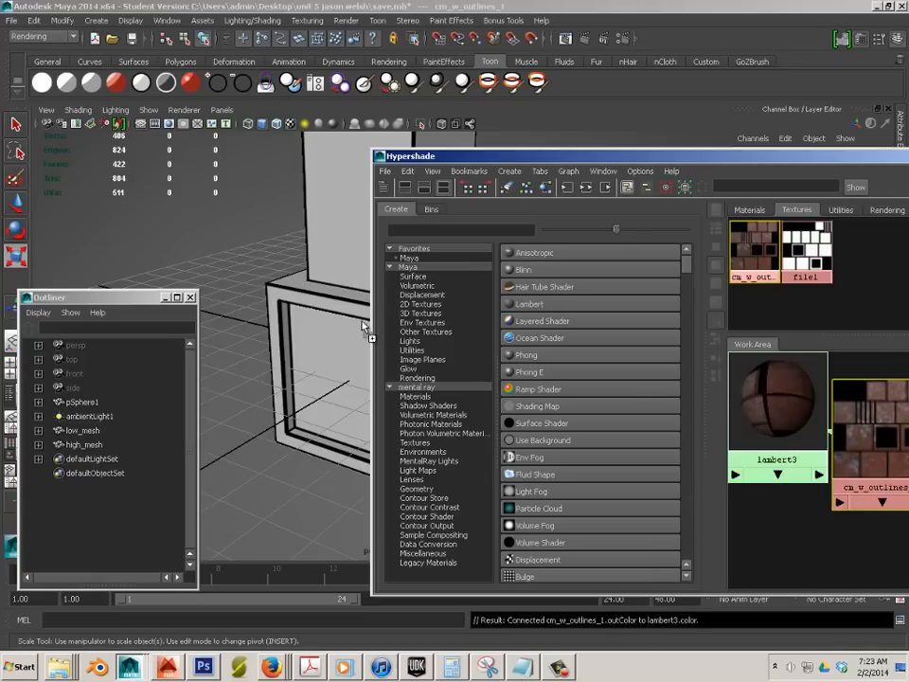
# Assign the textured Lambert material to low_mesh and inspect how the map falls on its faces.
pyautogui.moveTo(364, 327); pyautogui.dragTo(364, 328, button='middle')
pyautogui.moveTo(471, 165); pyautogui.dragTo(642, 225)
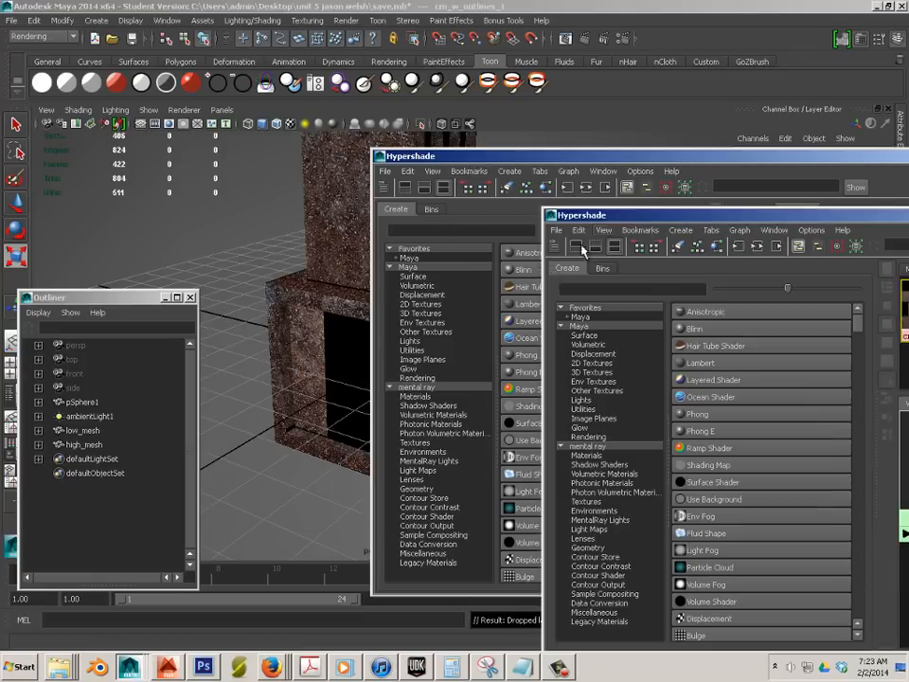
pyautogui.keyDown('alt'); pyautogui.moveTo(492, 313); pyautogui.dragTo(422, 321); pyautogui.keyUp('alt')
pyautogui.click(422, 320)
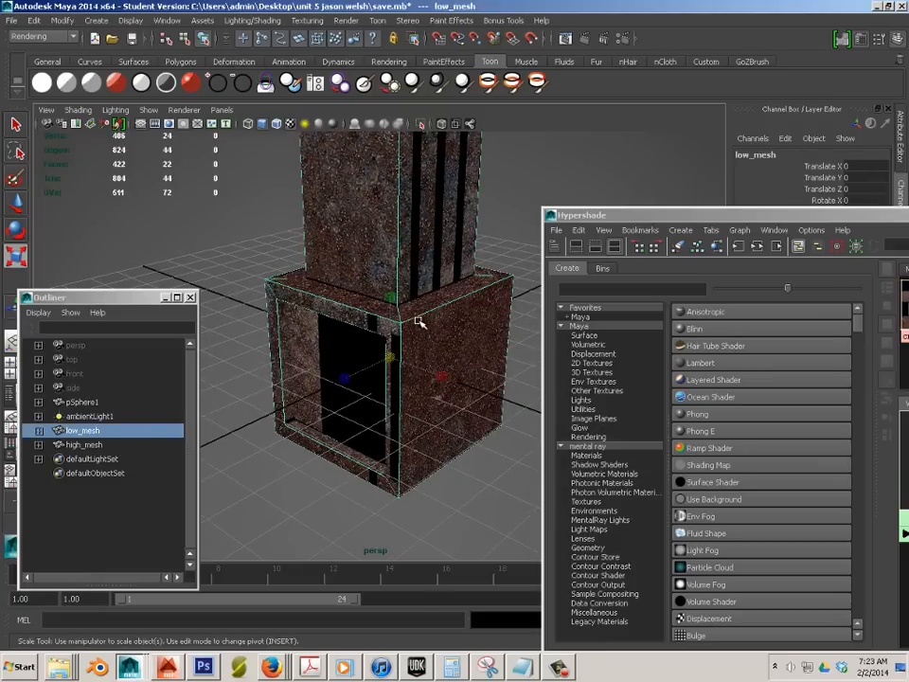
pyautogui.keyDown('alt'); pyautogui.moveTo(379, 377); pyautogui.dragTo(421, 355); pyautogui.keyUp('alt')
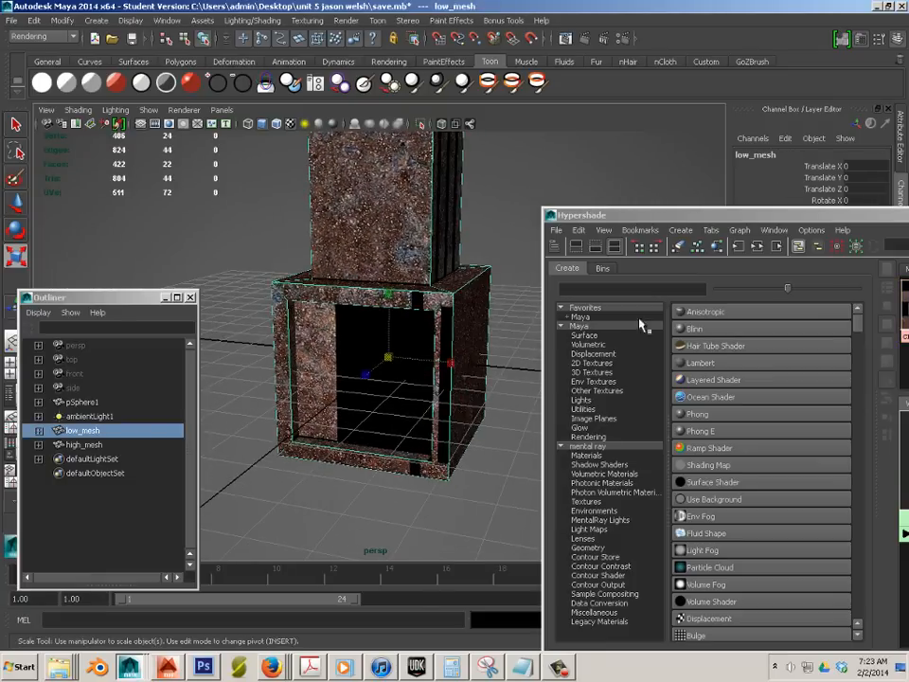
pyautogui.moveTo(625, 215); pyautogui.dragTo(413, 455)
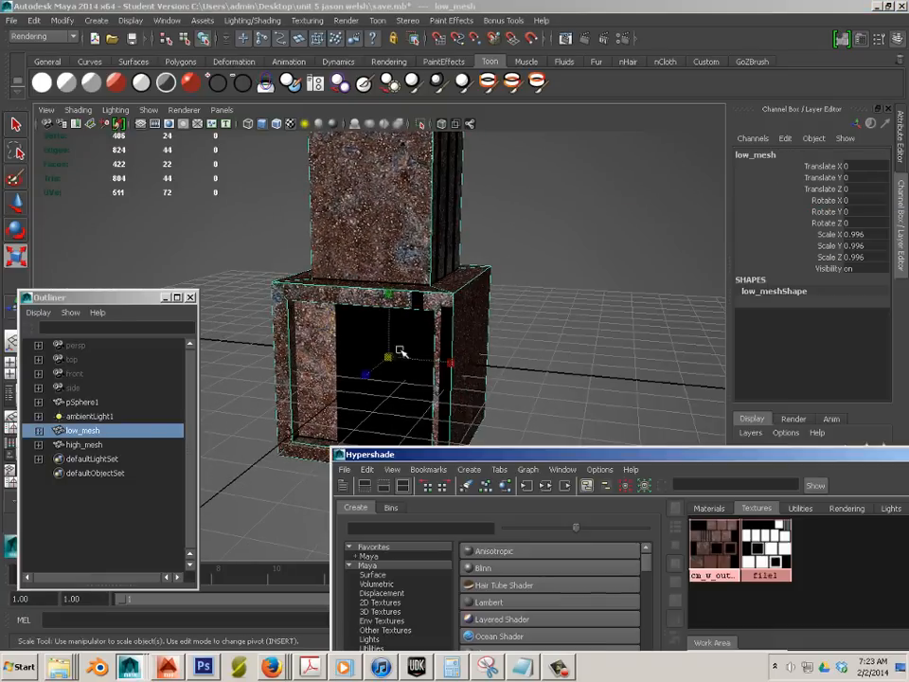
pyautogui.keyDown('alt'); pyautogui.moveTo(400, 348); pyautogui.dragTo(568, 398); pyautogui.keyUp('alt')
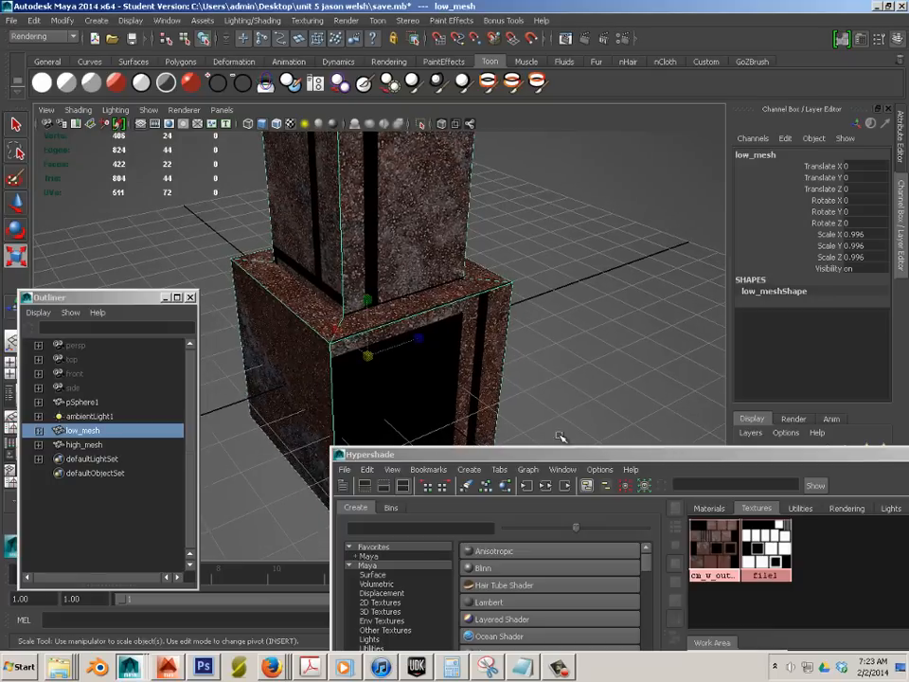
# Try to apply the cm_w_outlines texture directly onto low_mesh.
pyautogui.click(715, 548)
pyautogui.moveTo(716, 547); pyautogui.dragTo(336, 274, button='middle')
pyautogui.click(337, 275)
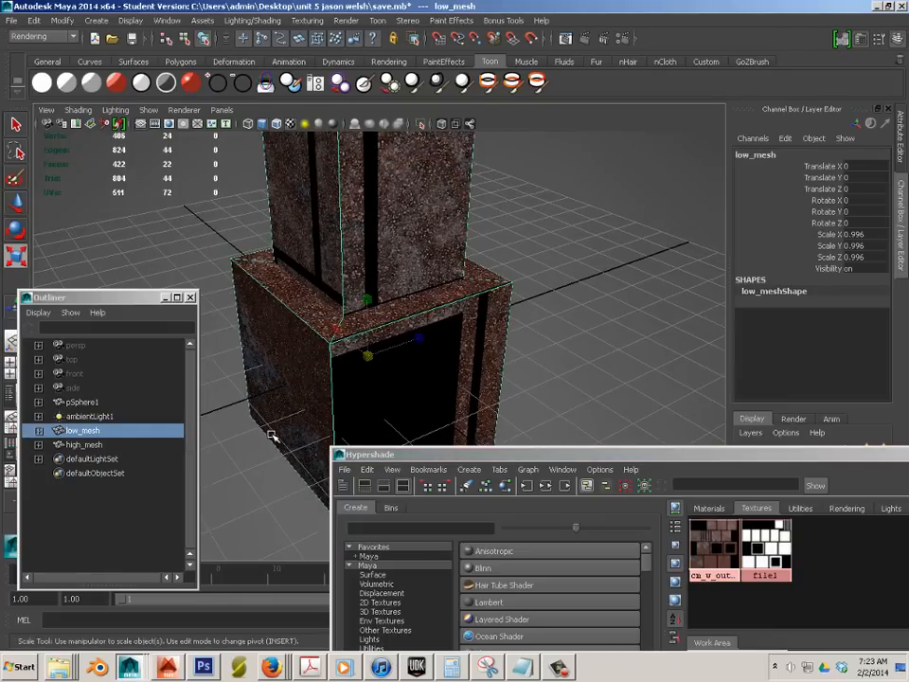
# Open the cm_w_outlines texture for editing in Photoshop and compare cm_w_outlines.tif with the sampledDiffuseColor.dds document.
pyautogui.click(712, 547)
pyautogui.rightClick(712, 547)
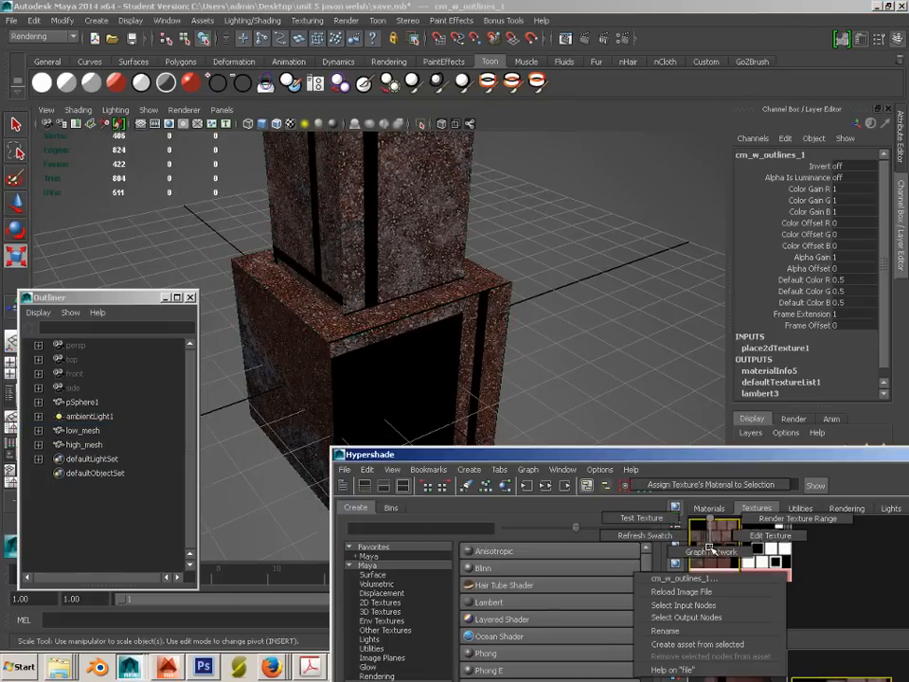
pyautogui.click(770, 535)
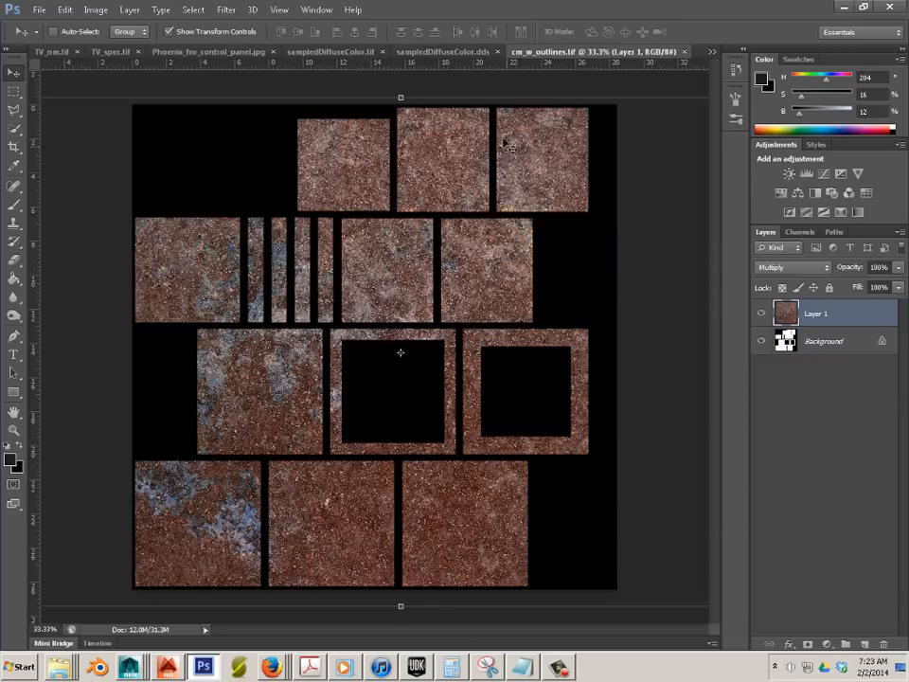
pyautogui.click(429, 57)
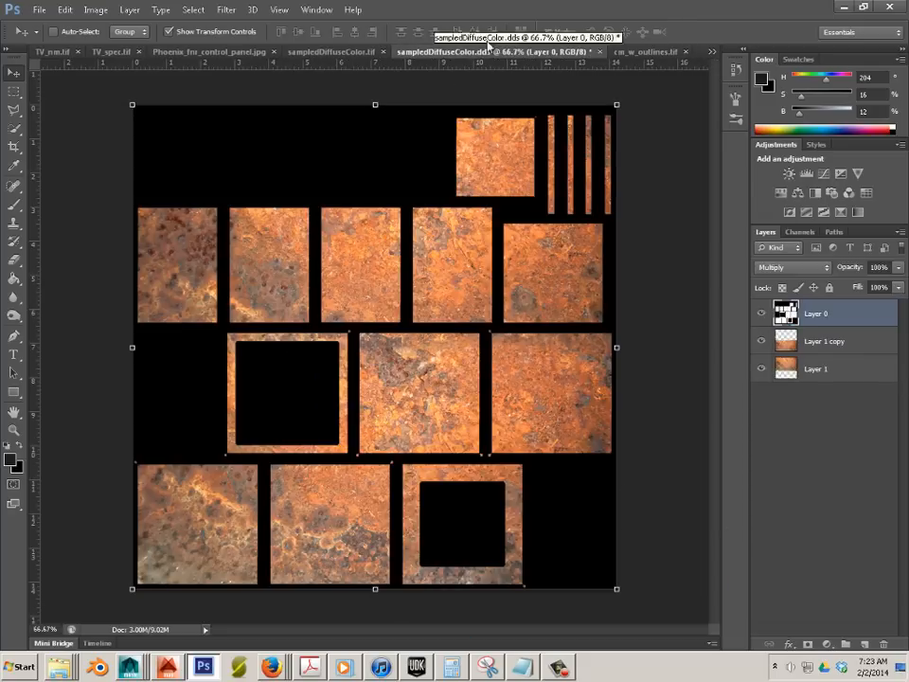
pyautogui.click(631, 54)
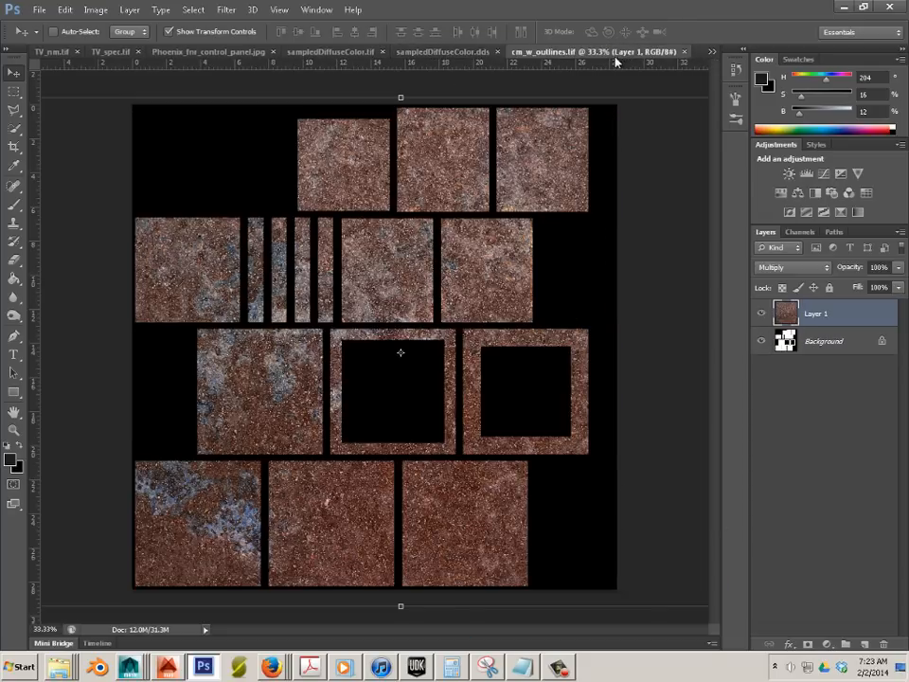
pyautogui.click(456, 54)
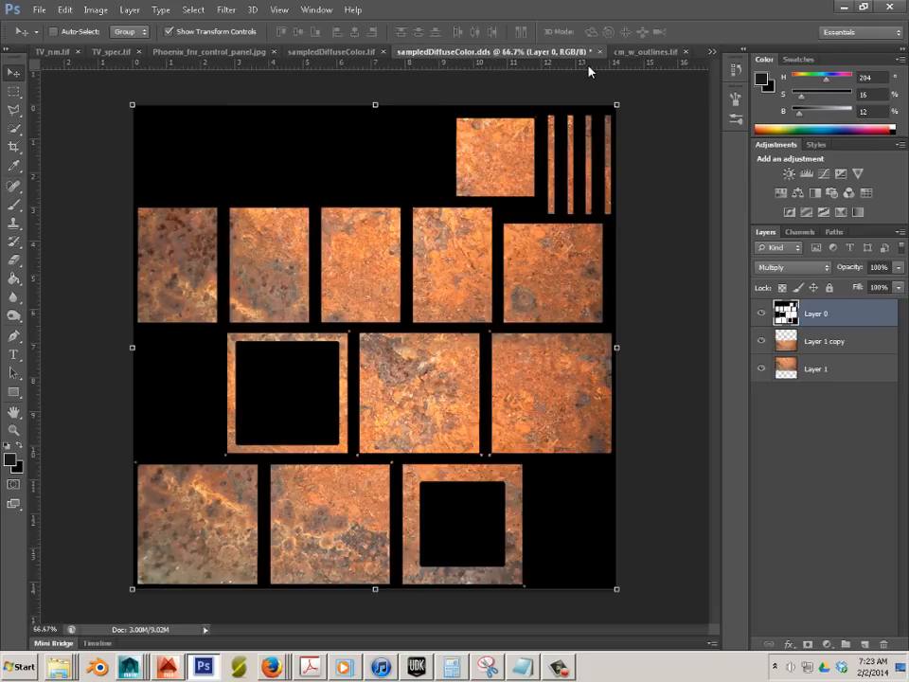
pyautogui.click(635, 57)
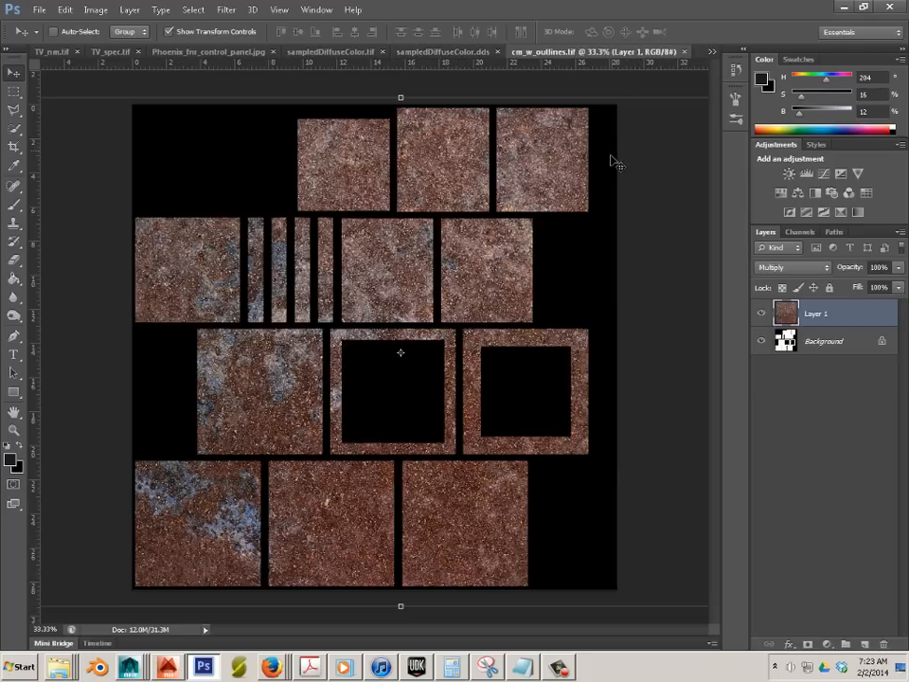
pyautogui.click(455, 55)
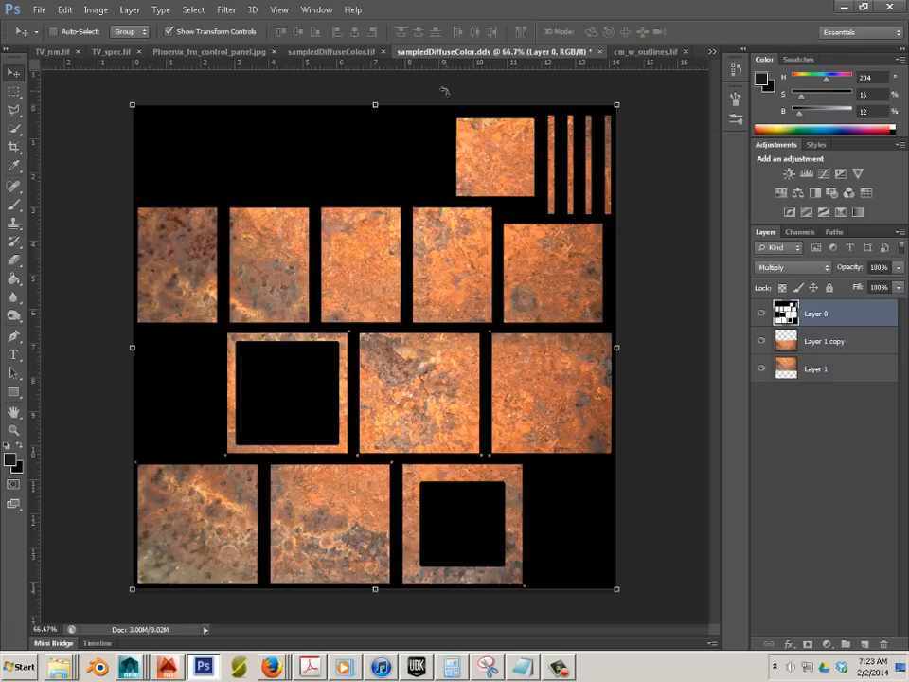
pyautogui.hotkey('ctrl', 't')
pyautogui.click(639, 52)
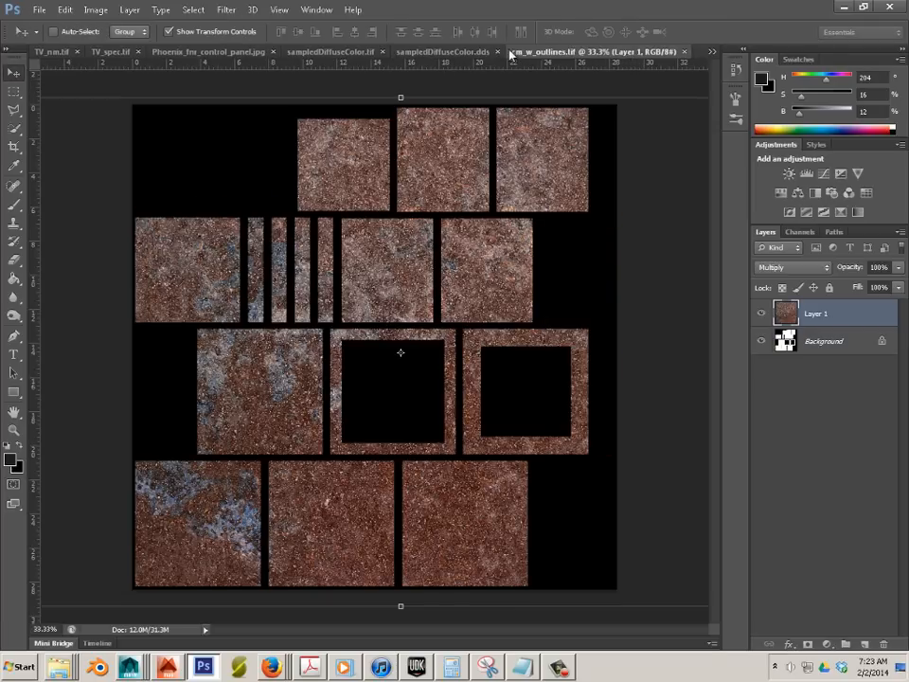
# Save sampledDiffuseColor.dds as a 32 bits/pixel Targa copy, replacing cm_w_outlines in the unit 5 desktop folder.
pyautogui.click(493, 51)
pyautogui.click(39, 10)
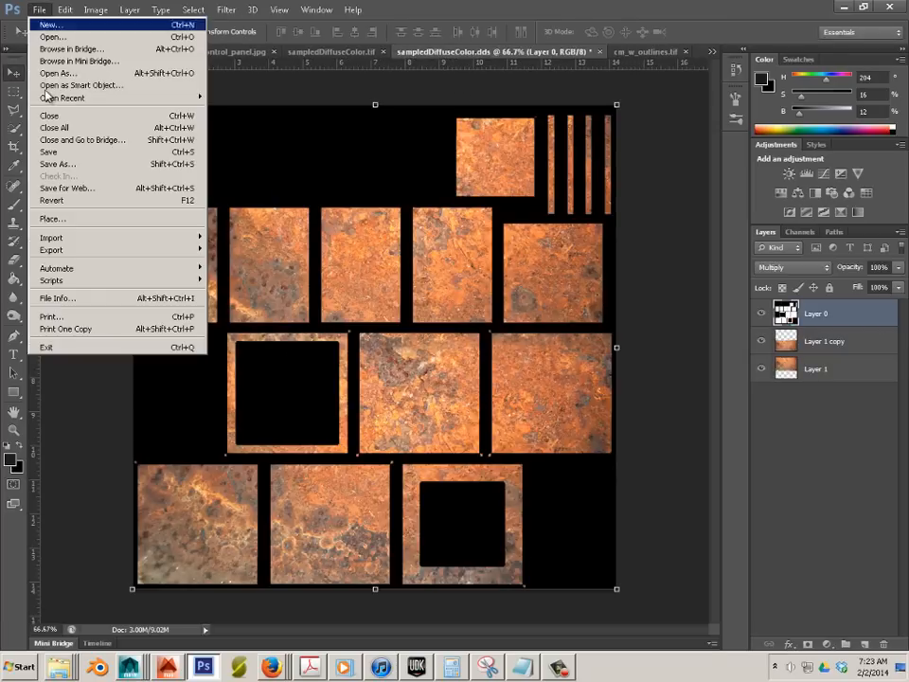
pyautogui.click(97, 165)
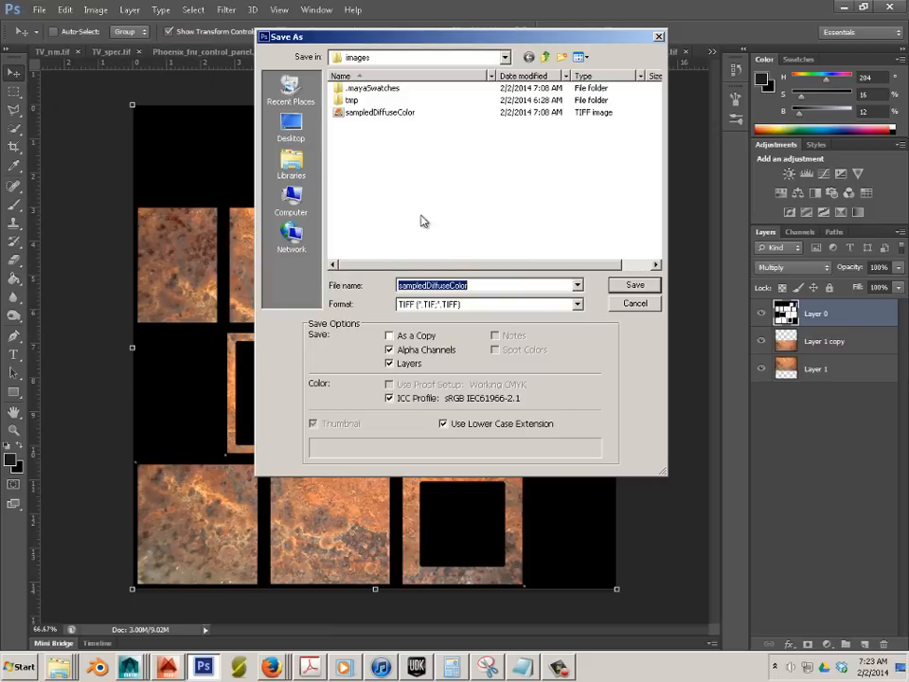
pyautogui.click(426, 304)
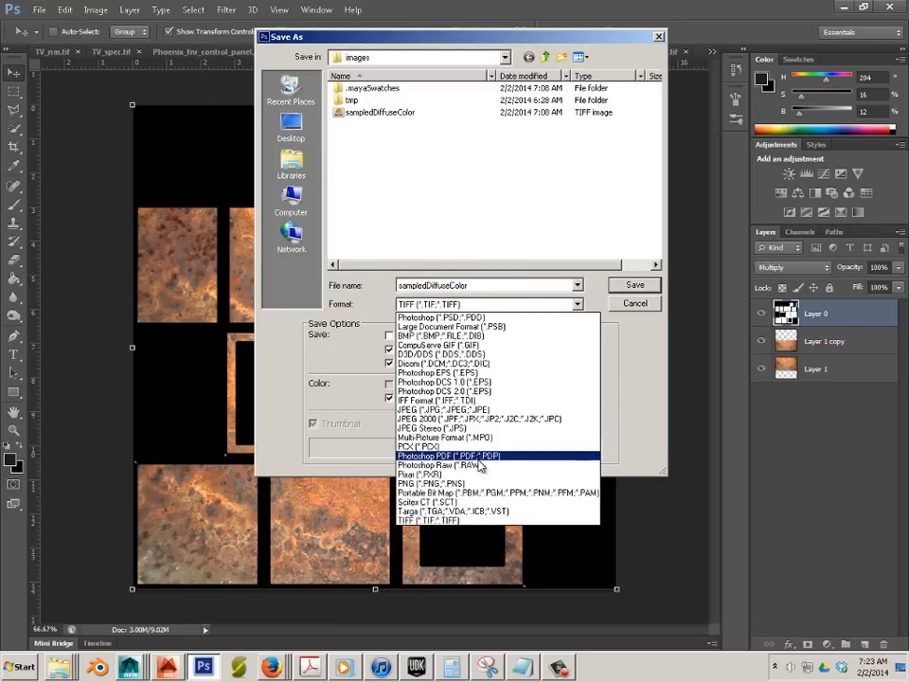
pyautogui.click(416, 509)
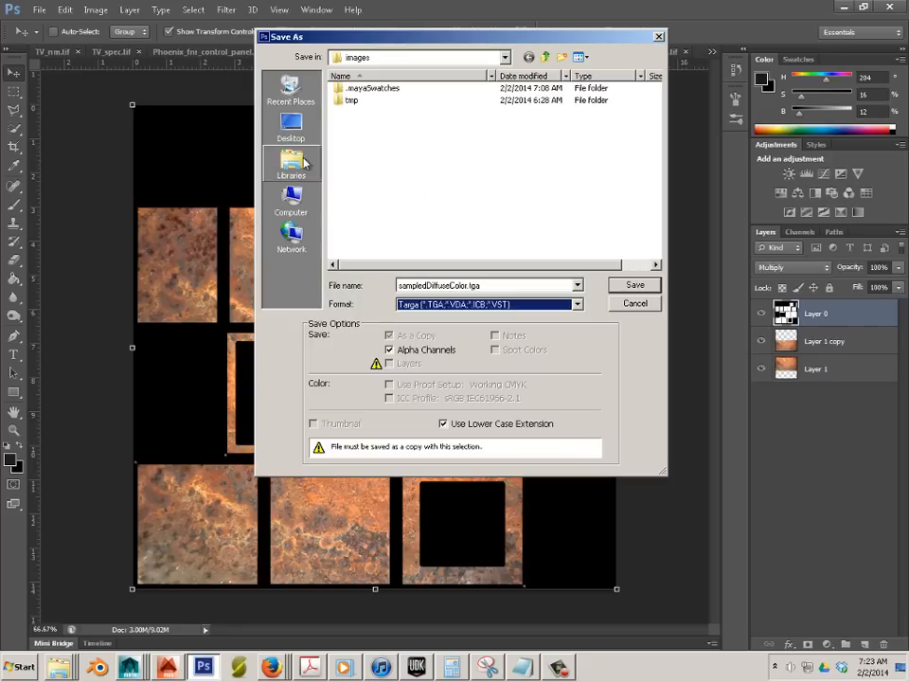
pyautogui.click(292, 123)
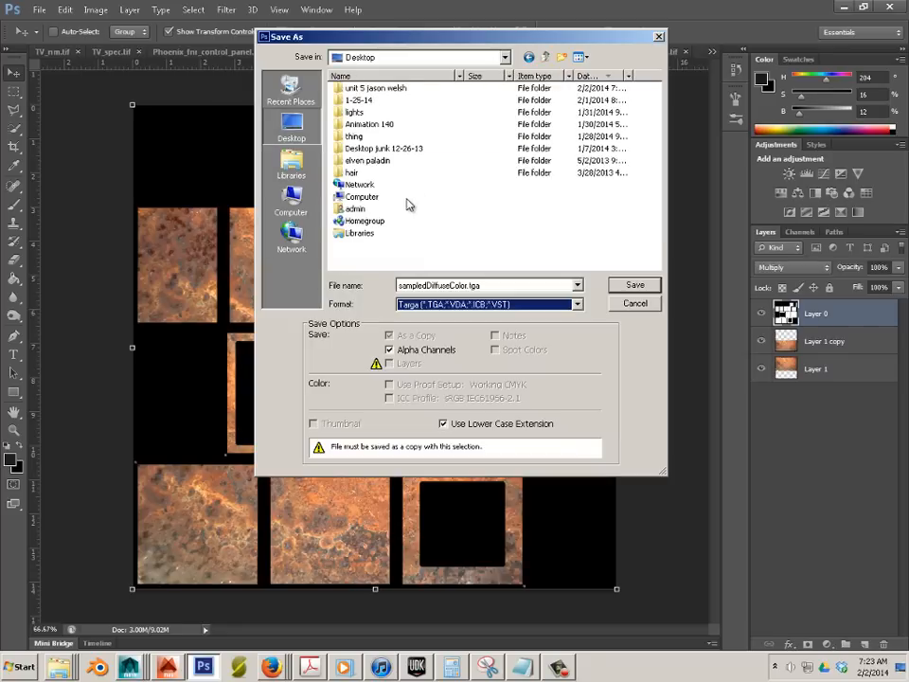
pyautogui.click(406, 197)
pyautogui.doubleClick(371, 88)
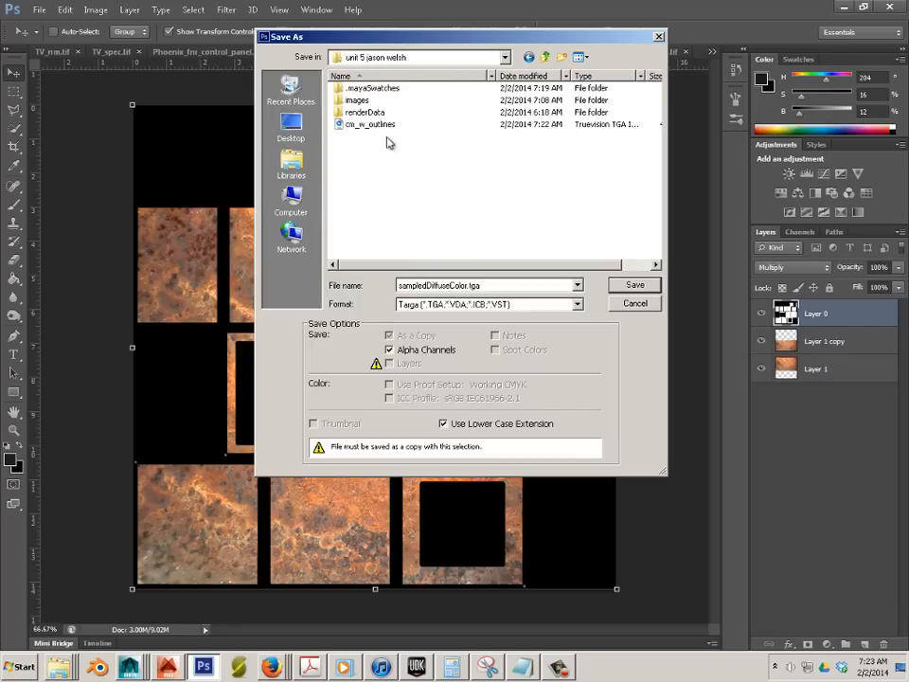
pyautogui.doubleClick(368, 125)
pyautogui.click(401, 245)
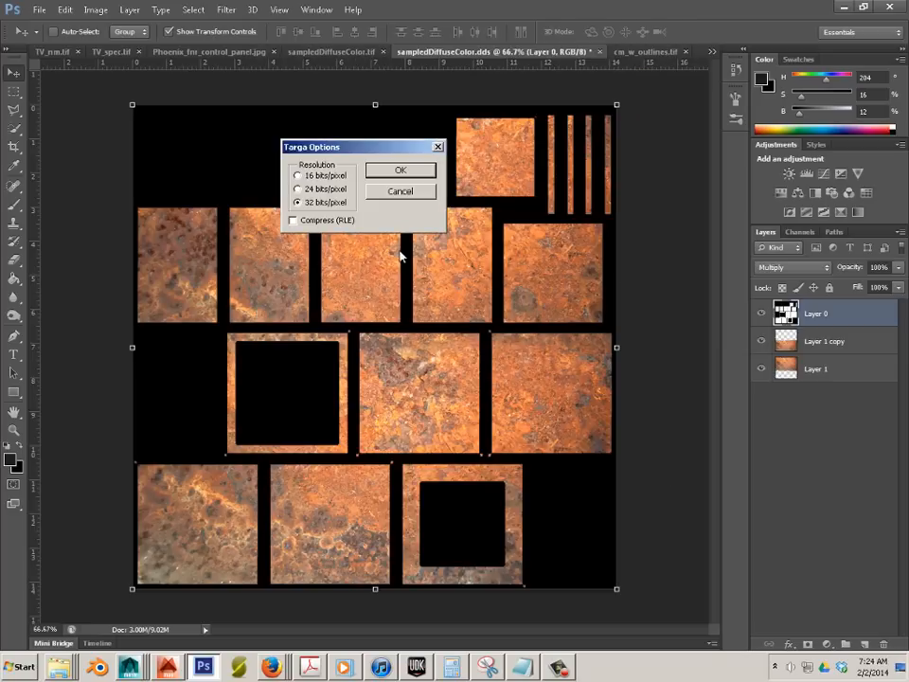
pyautogui.click(394, 169)
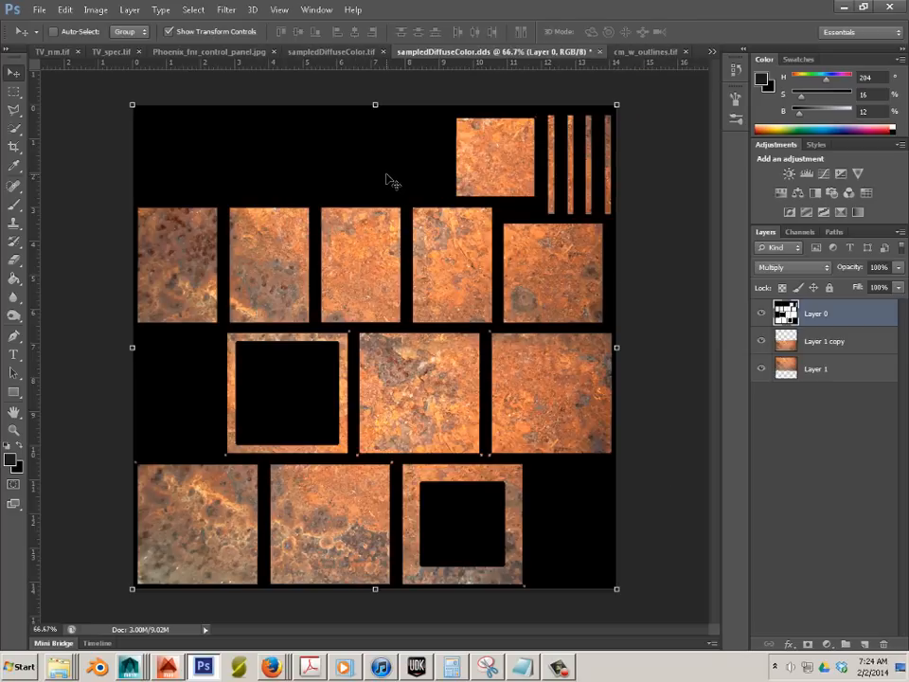
# Switch back to Maya and import the newly saved cm_w_outlines Targa file into the Hypershade as a texture.
pyautogui.hotkey('alt', 'Tab')
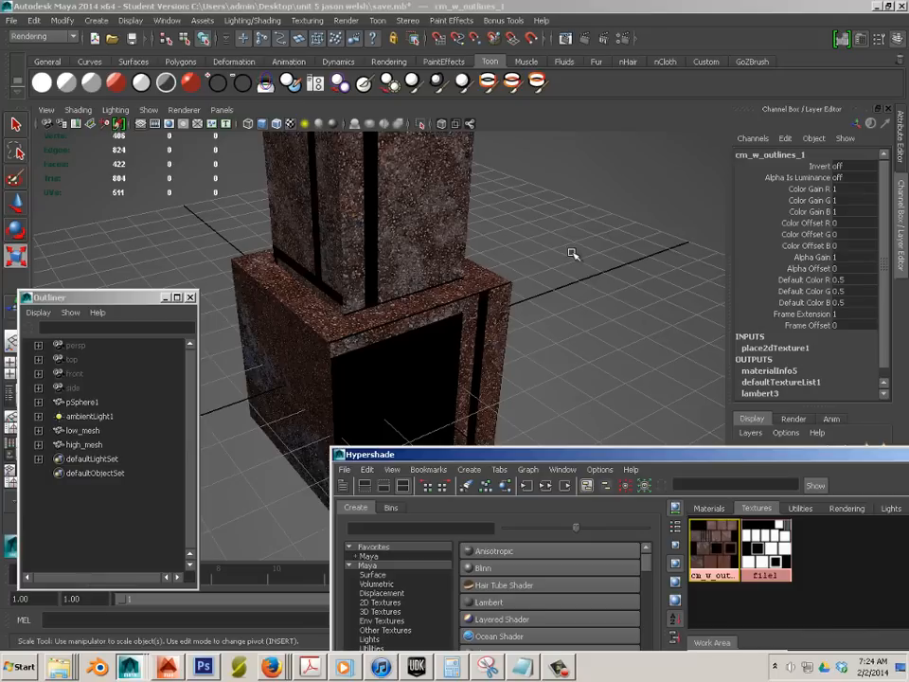
pyautogui.click(442, 292)
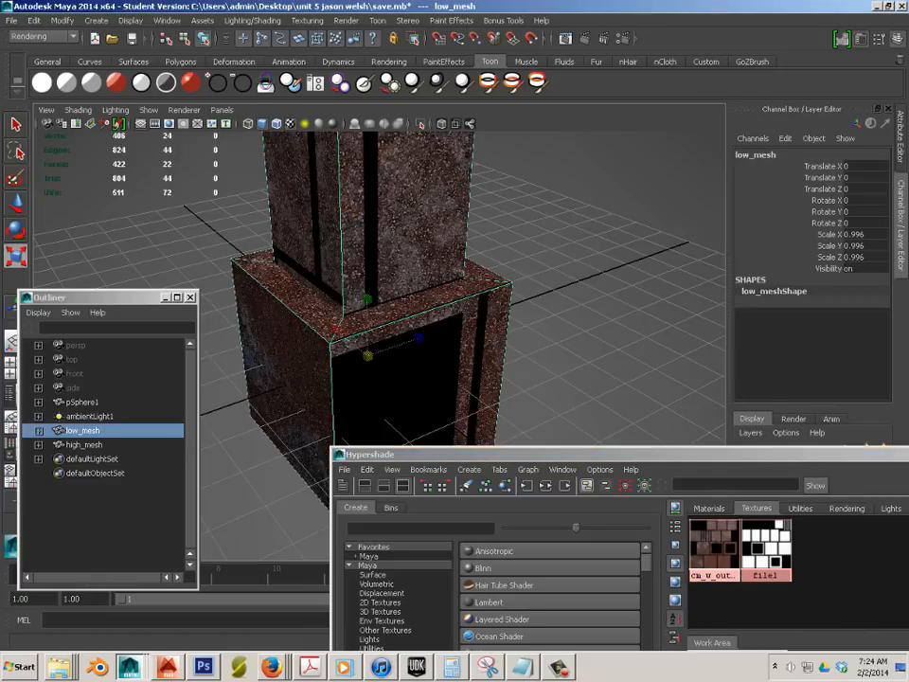
pyautogui.press('r')
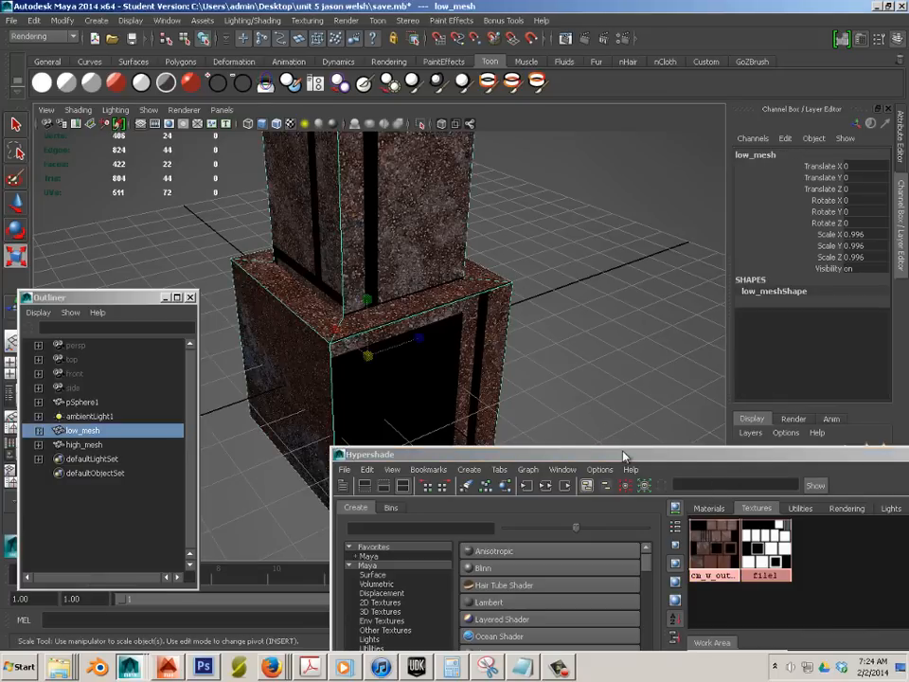
pyautogui.moveTo(624, 458); pyautogui.dragTo(484, 283)
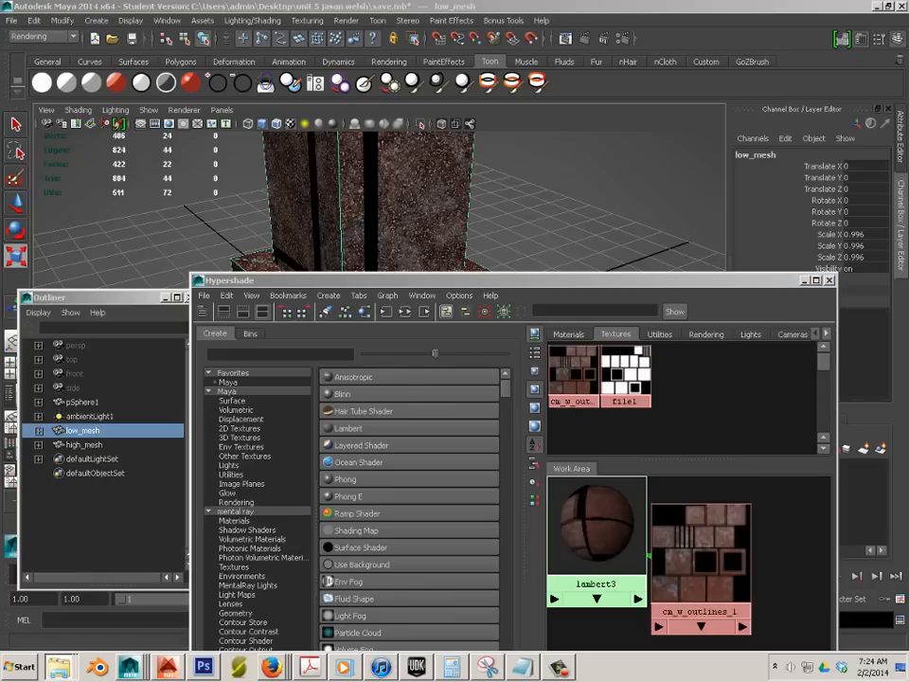
pyautogui.moveTo(908, 360); pyautogui.dragTo(697, 359)
# Connect the newly imported orange rust texture to lambert3's default input and inspect low_mesh from several sides.
pyautogui.click(622, 380)
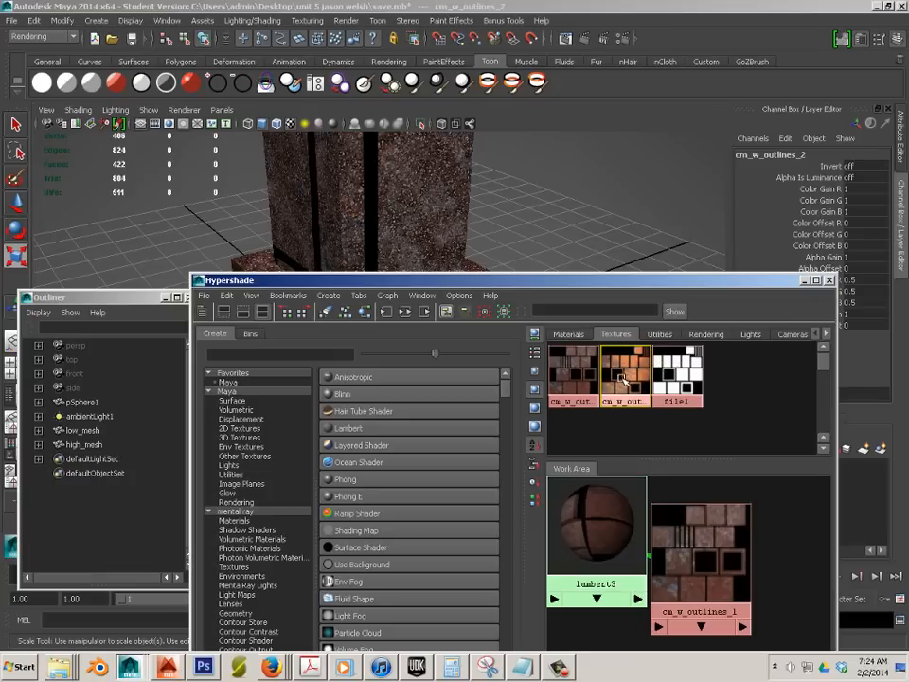
pyautogui.moveTo(621, 379); pyautogui.dragTo(615, 526, button='middle')
pyautogui.click(614, 558)
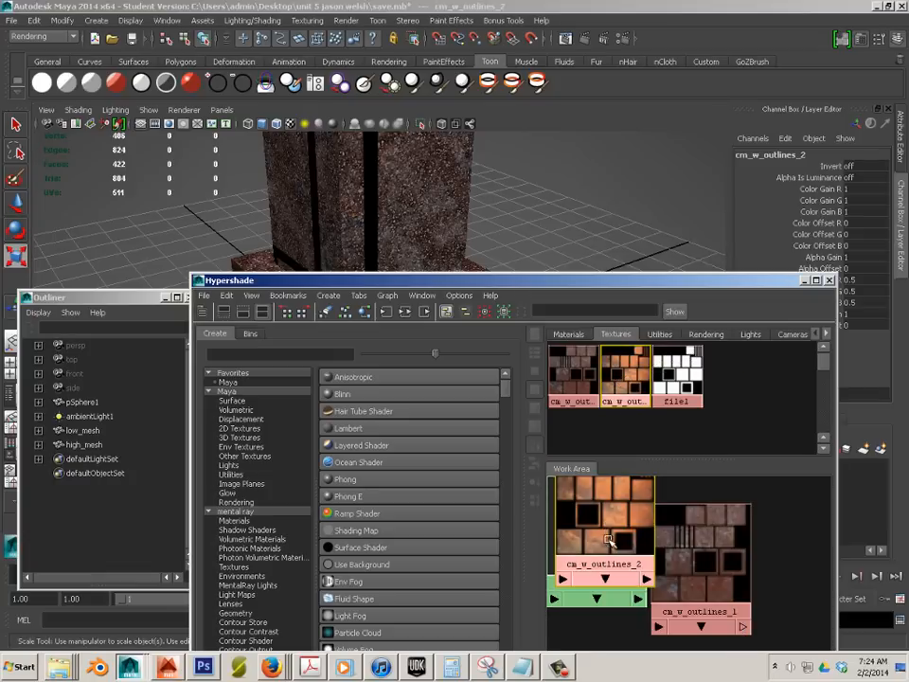
pyautogui.moveTo(451, 280); pyautogui.dragTo(904, 367)
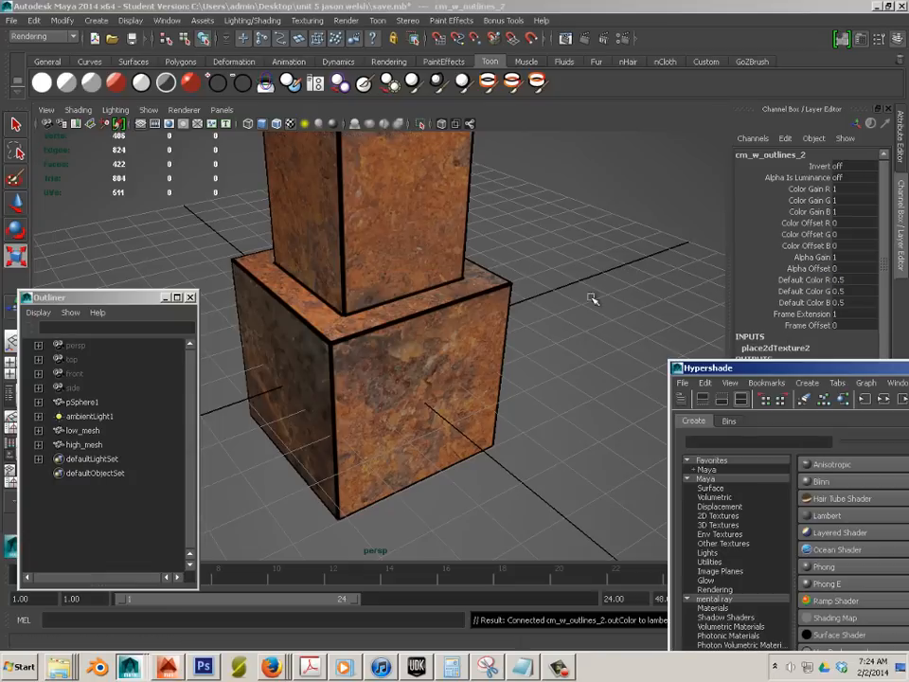
pyautogui.moveTo(591, 300)
pyautogui.keyDown('alt'); pyautogui.mouseDown()
pyautogui.moveTo(501, 330)
pyautogui.moveTo(408, 314)
pyautogui.moveTo(275, 237)
pyautogui.moveTo(323, 340)
pyautogui.moveTo(406, 318)
pyautogui.moveTo(335, 392)
pyautogui.moveTo(449, 375)
pyautogui.moveTo(316, 330)
pyautogui.moveTo(385, 330)
pyautogui.moveTo(366, 339)
pyautogui.moveTo(465, 332)
pyautogui.moveTo(645, 382)
pyautogui.moveTo(603, 311)
pyautogui.mouseUp(); pyautogui.keyUp('alt')
pyautogui.moveTo(449, 311)
pyautogui.keyDown('alt'); pyautogui.mouseDown()
pyautogui.moveTo(463, 233)
pyautogui.moveTo(366, 247)
pyautogui.moveTo(386, 290)
pyautogui.moveTo(253, 366)
pyautogui.moveTo(435, 341)
pyautogui.moveTo(423, 375)
pyautogui.moveTo(451, 301)
pyautogui.mouseUp(); pyautogui.keyUp('alt')
pyautogui.press('r')
pyautogui.click(451, 300)
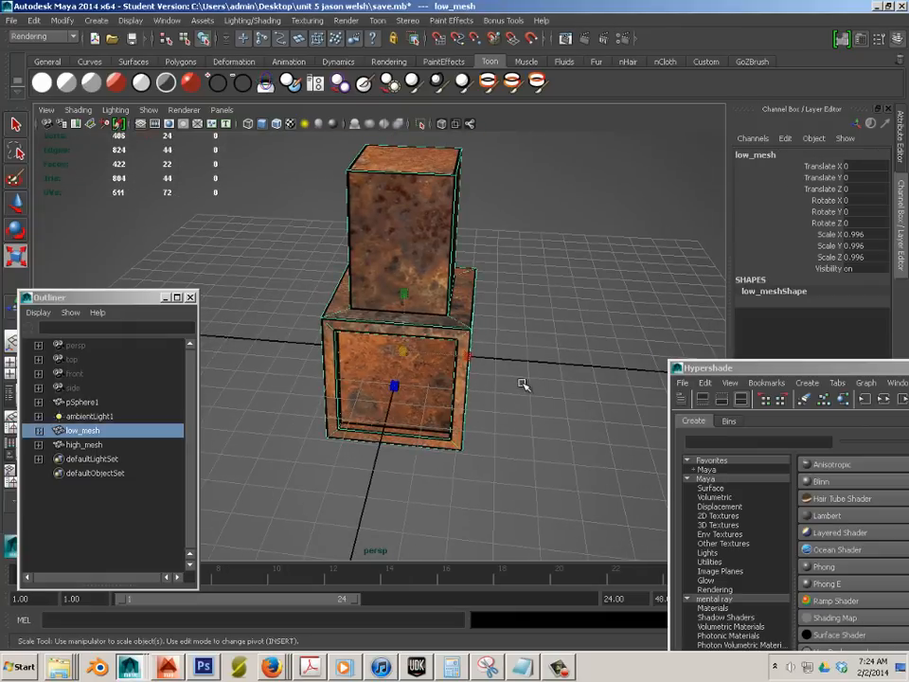
# Select low_mesh and switch the perspective view's renderer to Viewport 2.0.
pyautogui.click(522, 385)
pyautogui.keyDown('alt'); pyautogui.moveTo(481, 392); pyautogui.dragTo(464, 360); pyautogui.keyUp('alt')
pyautogui.scroll(3, 522, 369)
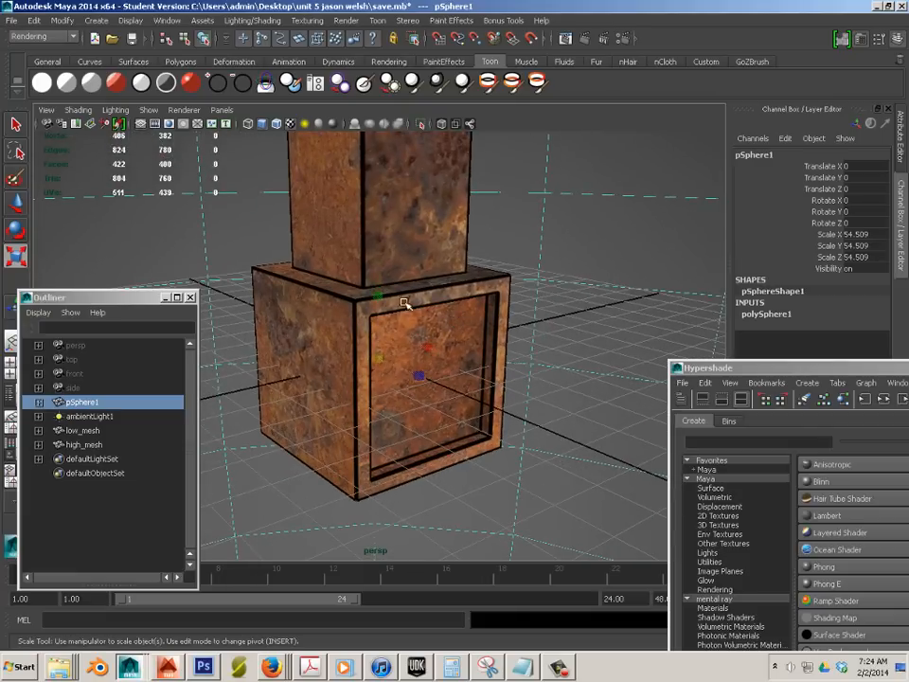
pyautogui.click(380, 330)
pyautogui.click(184, 111)
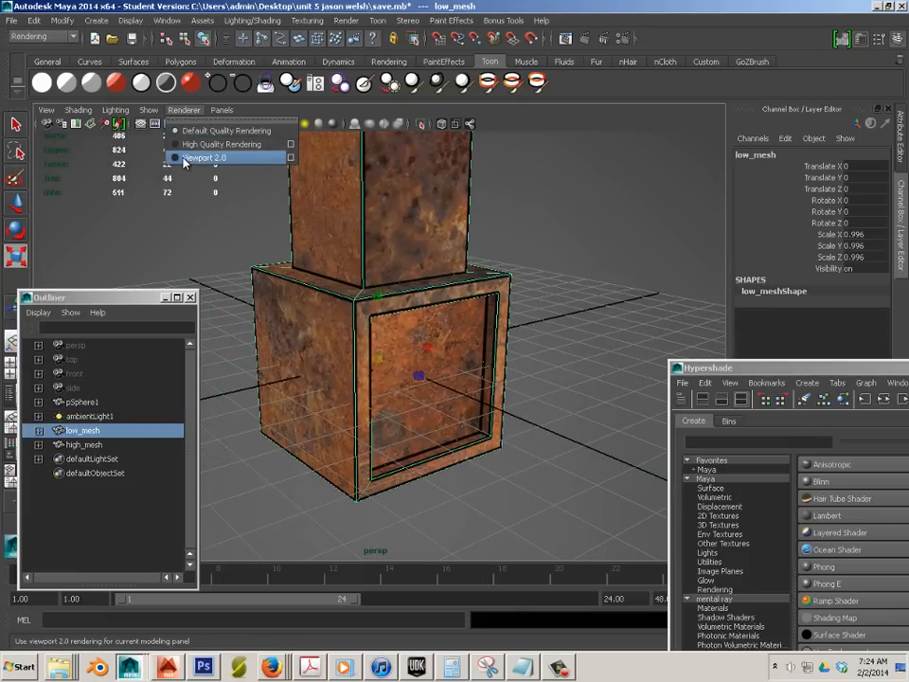
pyautogui.click(203, 157)
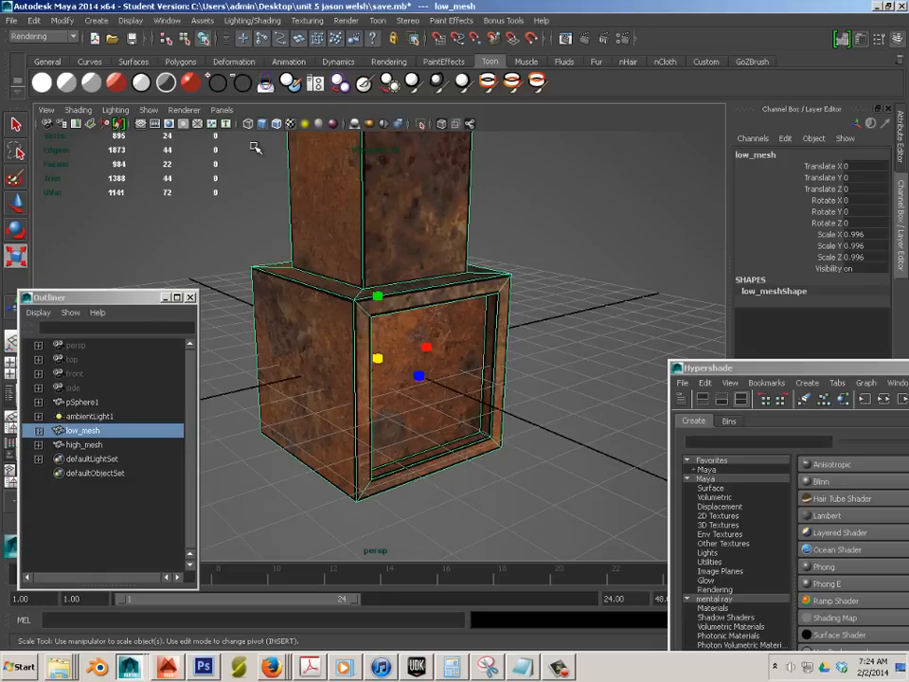
# Enable Screen-space Ambient Occlusion in the Viewport 2.0 settings, then deselect low_mesh and inspect its shading from several angles.
pyautogui.click(184, 109)
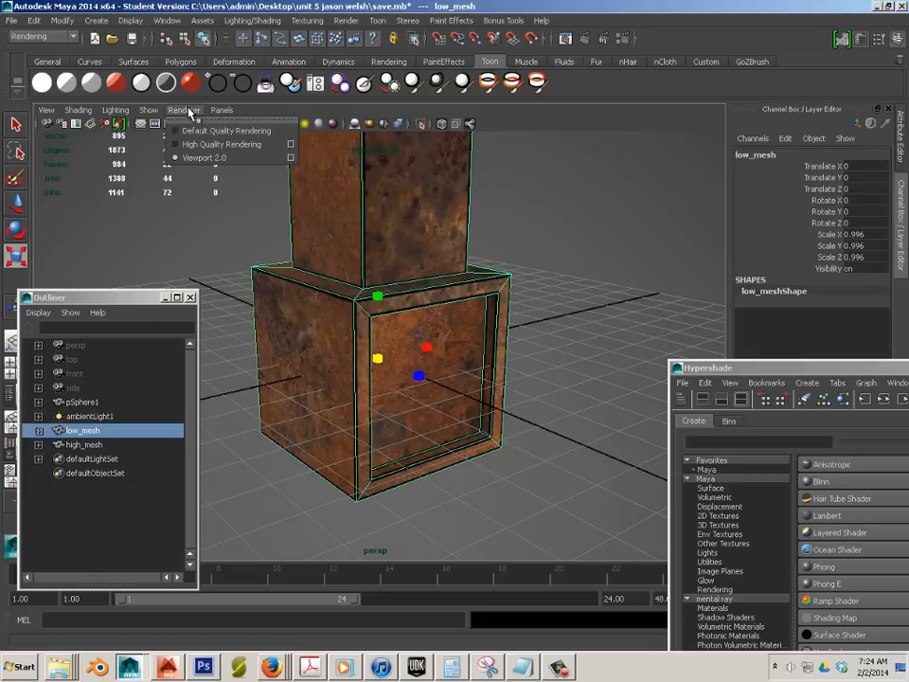
pyautogui.click(290, 159)
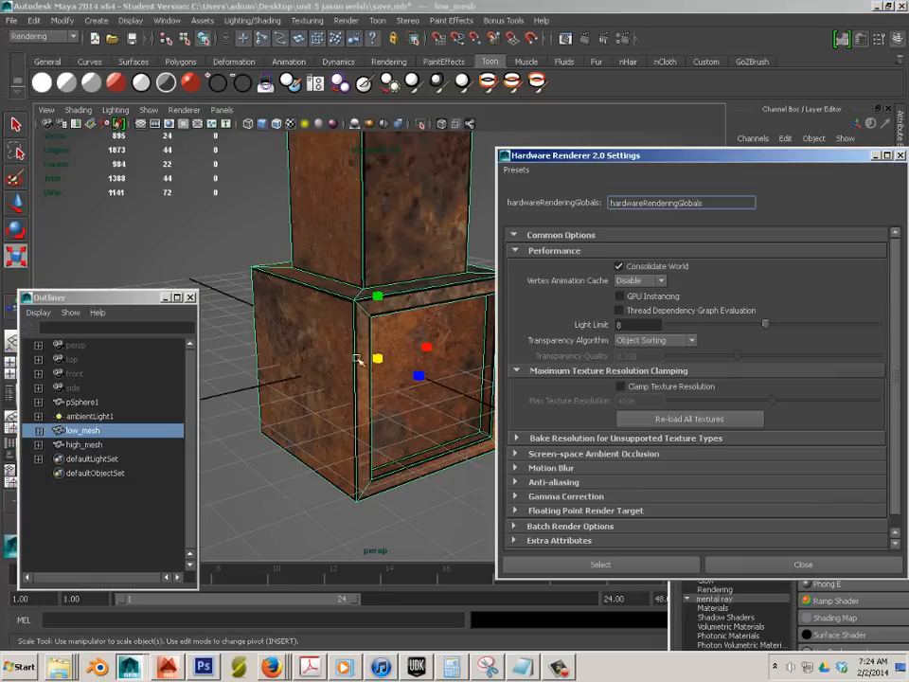
pyautogui.click(516, 455)
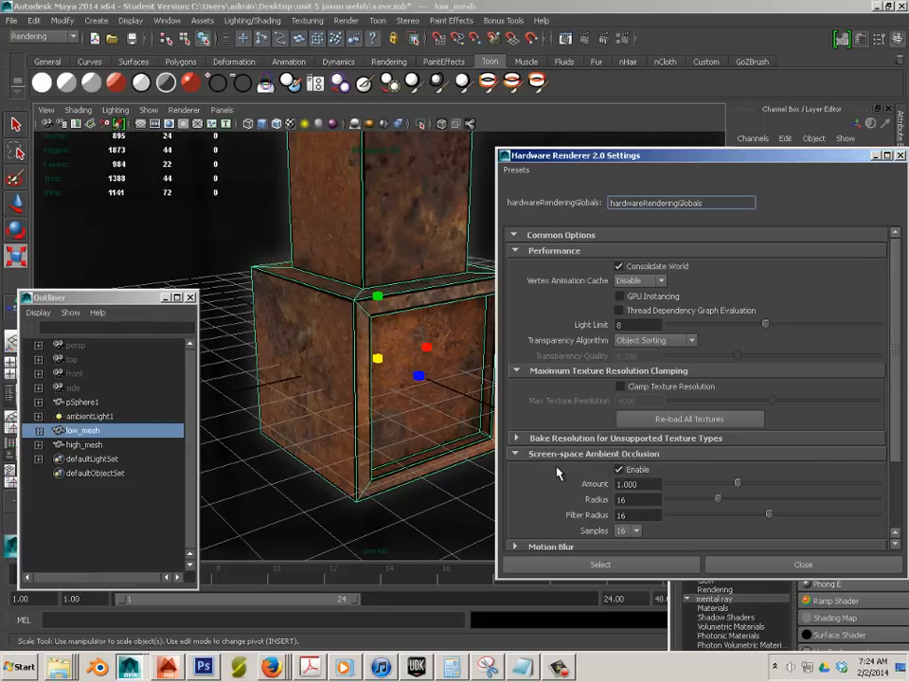
pyautogui.keyDown('alt'); pyautogui.moveTo(449, 436); pyautogui.dragTo(428, 422); pyautogui.keyUp('alt')
pyautogui.click(234, 271)
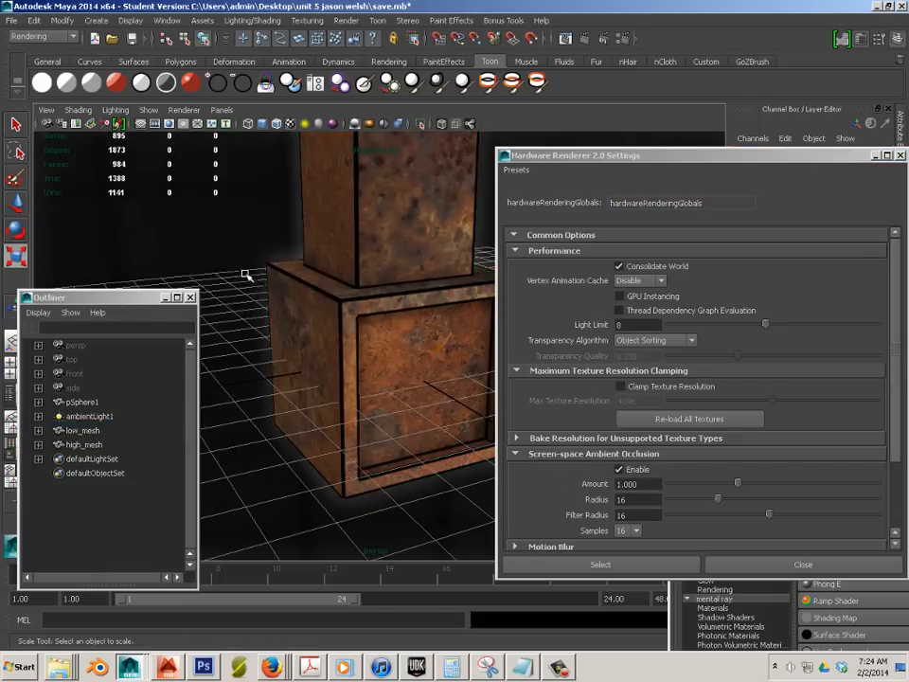
pyautogui.keyDown('alt'); pyautogui.moveTo(245, 274); pyautogui.dragTo(190, 272, button='middle'); pyautogui.keyUp('alt')
pyautogui.keyDown('alt'); pyautogui.moveTo(190, 272); pyautogui.dragTo(254, 288); pyautogui.keyUp('alt')
pyautogui.keyDown('alt'); pyautogui.moveTo(254, 287); pyautogui.dragTo(264, 284, button='right'); pyautogui.keyUp('alt')
pyautogui.keyDown('alt'); pyautogui.moveTo(263, 284); pyautogui.dragTo(218, 289); pyautogui.keyUp('alt')
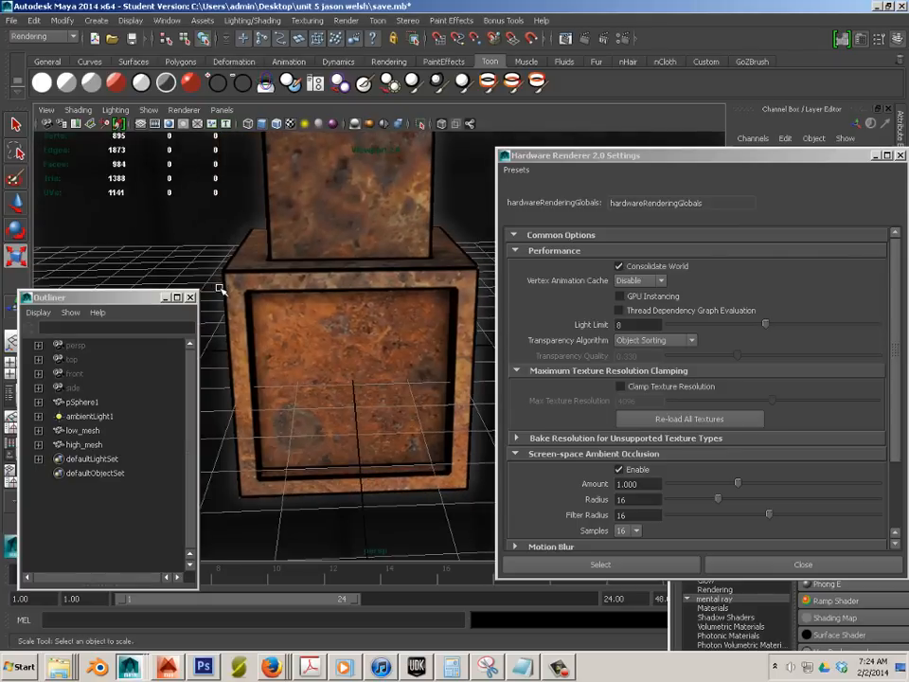